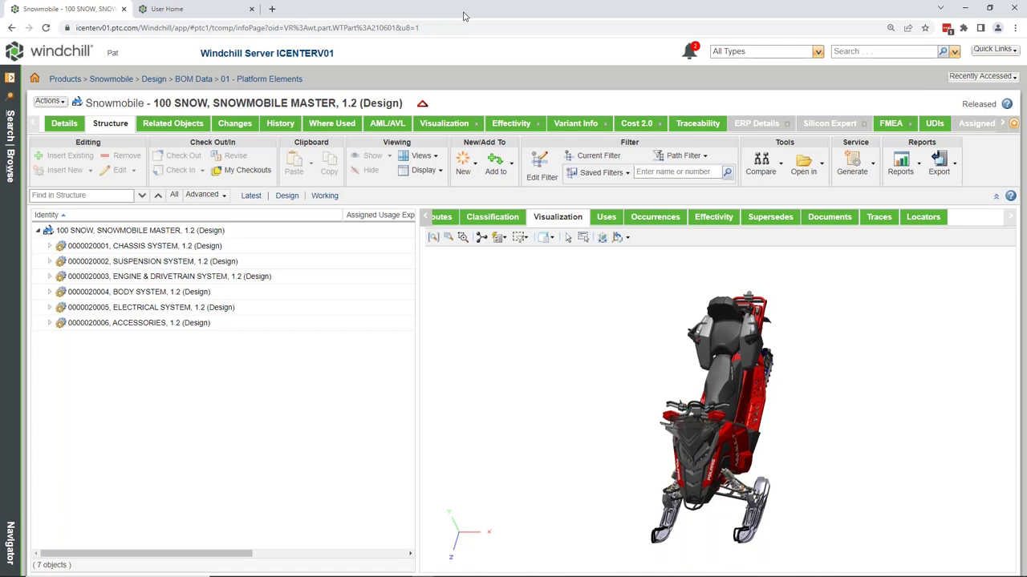
# - Rotate the snowmobile model to a three-quarter side view, select its seat, and zoom to inspect it
pyautogui.moveTo(678, 426); pyautogui.dragTo(802, 377, button='middle')
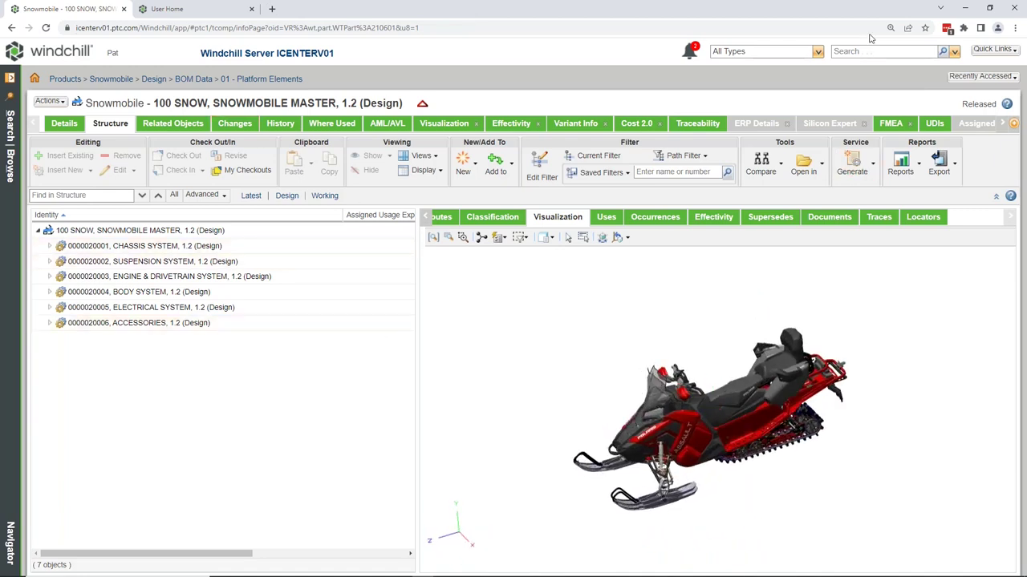
pyautogui.click(771, 369)
pyautogui.scroll(5, 770, 369)
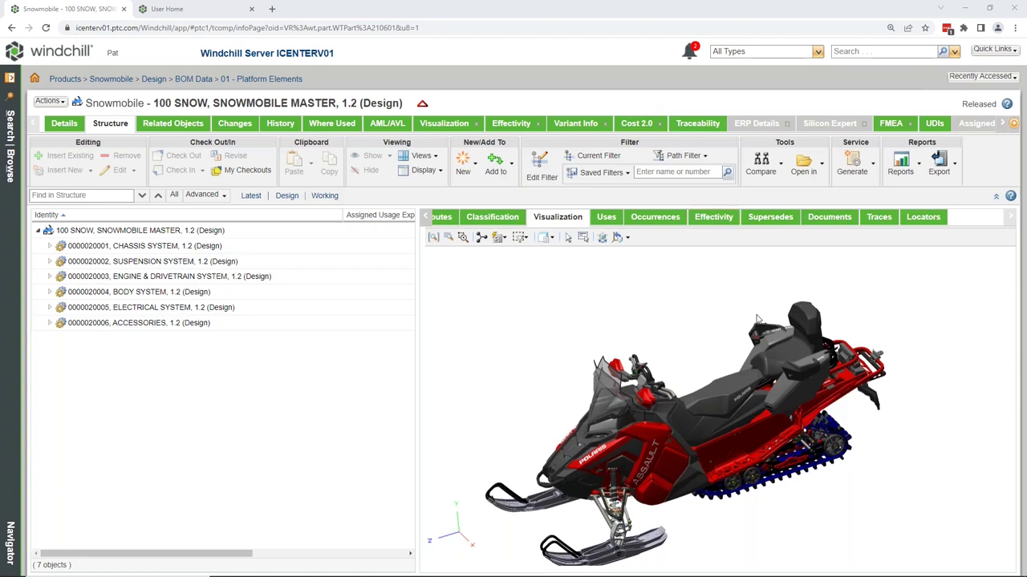
pyautogui.scroll(-2, 760, 321)
pyautogui.scroll(2, 681, 395)
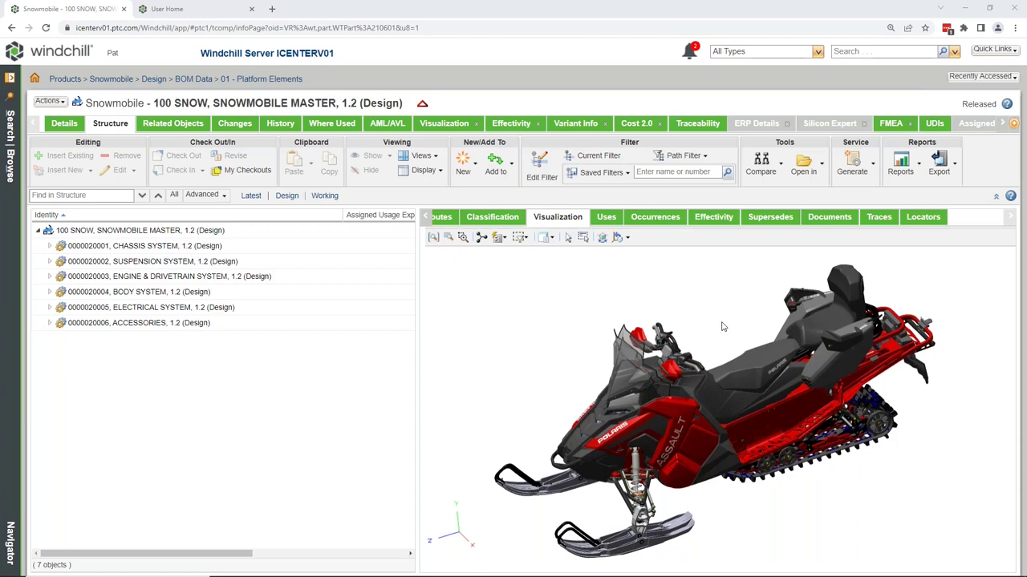
pyautogui.moveTo(721, 327)
pyautogui.mouseDown()
pyautogui.moveTo(714, 304)
pyautogui.moveTo(733, 312)
pyautogui.mouseUp()
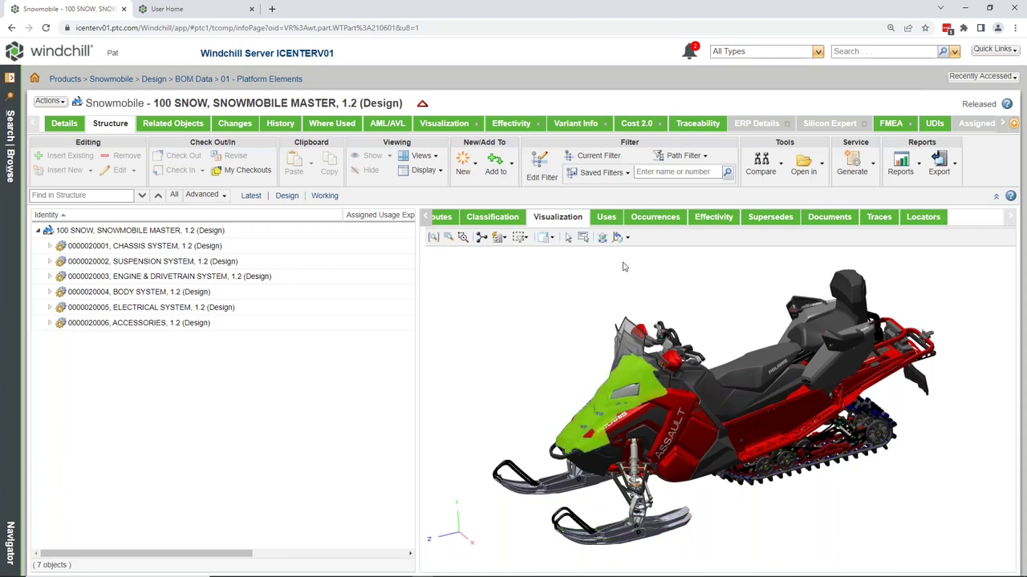
# - Apply the saved filter '11 - Current MY - Red Indy 800 - Design View' to the snowmobile structure
pyautogui.click(616, 173)
pyautogui.scroll(-2, 674, 289)
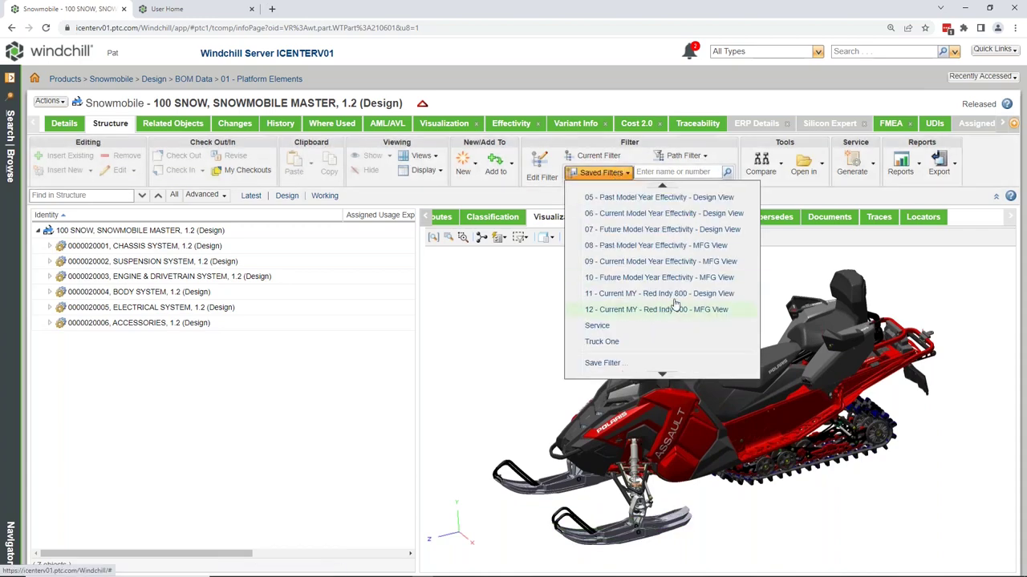
pyautogui.click(678, 294)
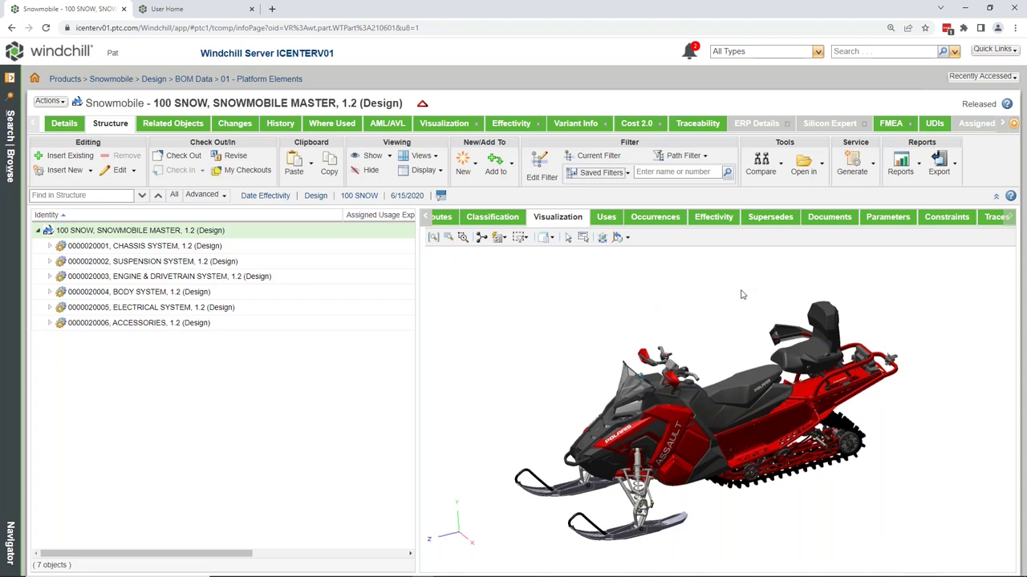
# - Inspect the filtered model, then switch the structure back to the Latest filter
pyautogui.scroll(2, 752, 434)
pyautogui.scroll(-1, 752, 433)
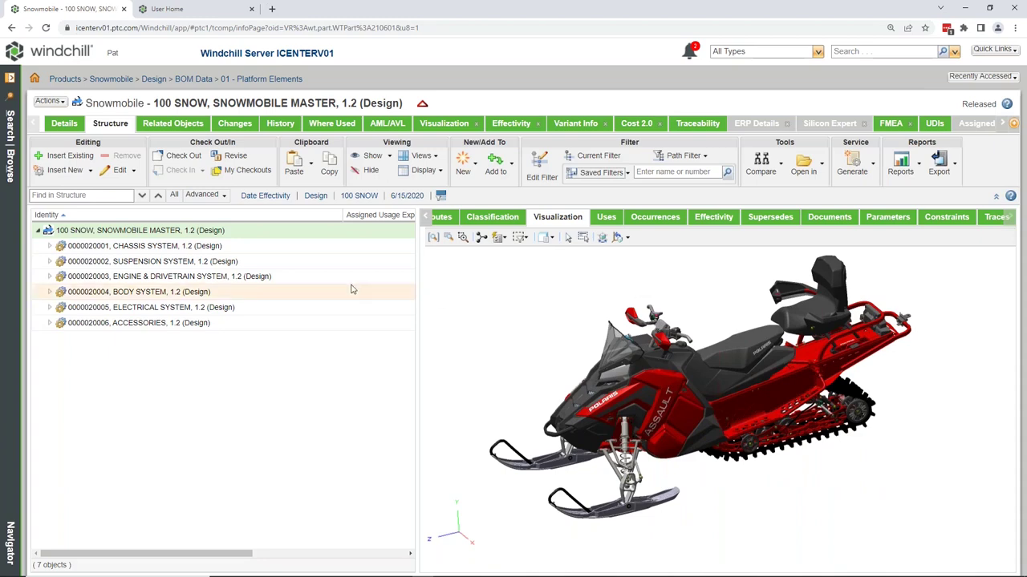
pyautogui.click(616, 175)
pyautogui.click(616, 175)
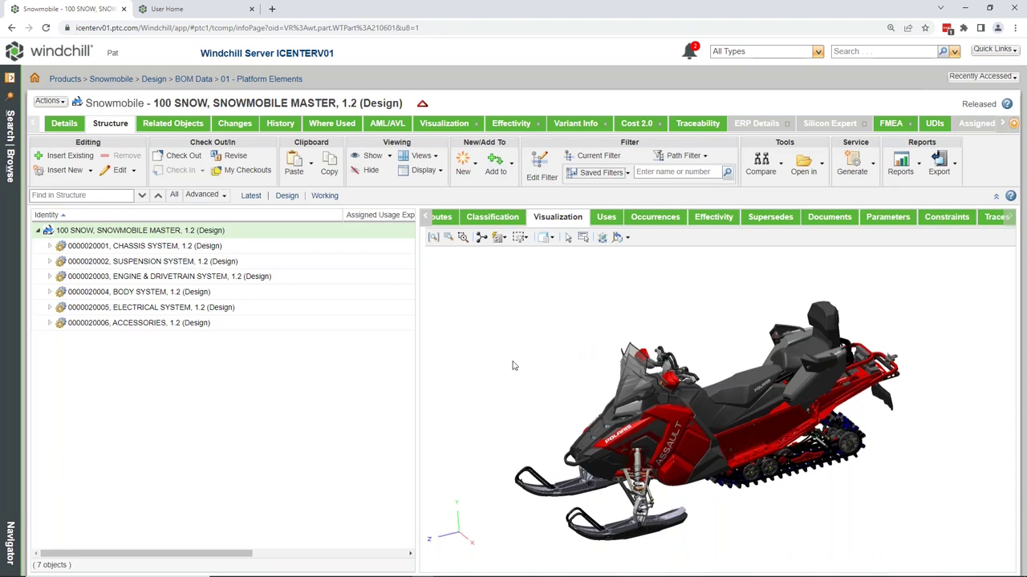
# - Switch to the SSE_13.1.0_Rev1 virtual machine window from the taskbar VMware icon
pyautogui.moveTo(487, 569)
pyautogui.click(574, 568)
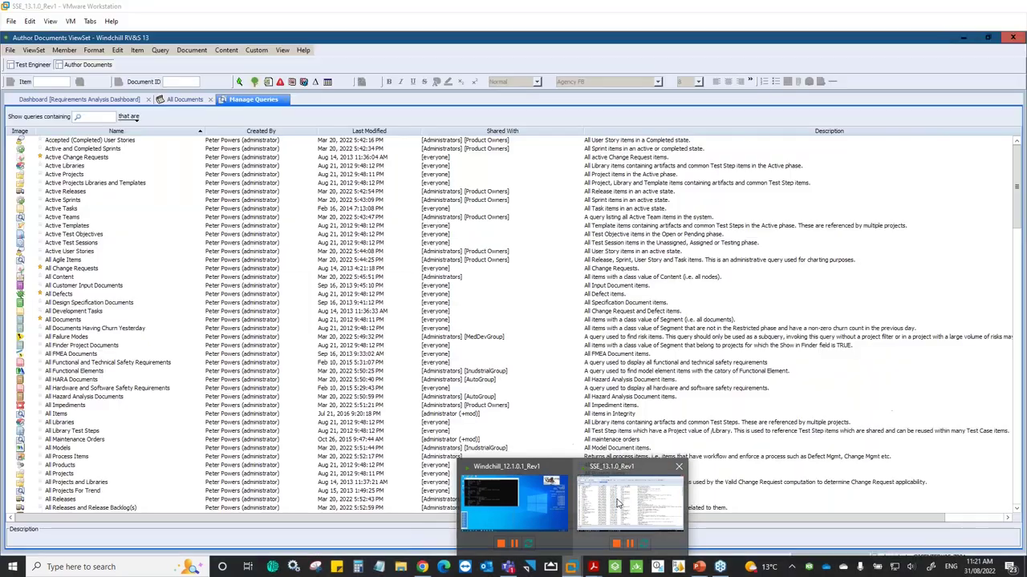
pyautogui.click(617, 503)
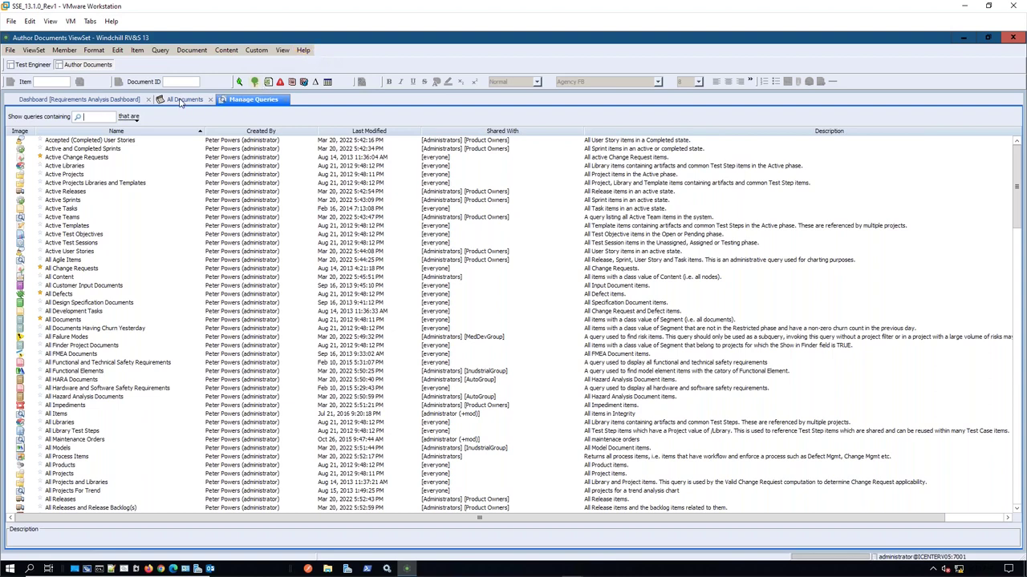
pyautogui.click(181, 99)
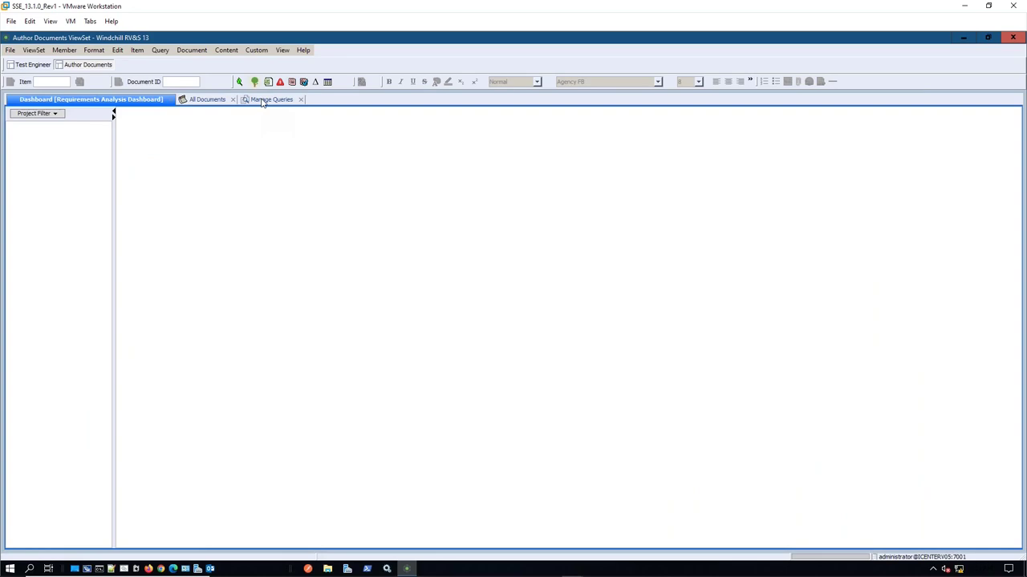
pyautogui.click(264, 100)
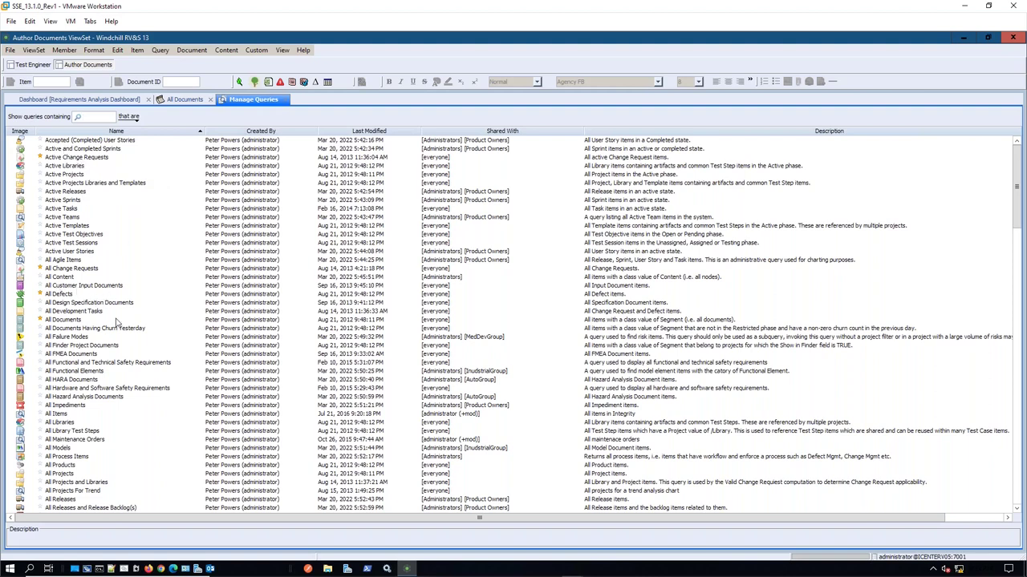
pyautogui.scroll(-1, 116, 322)
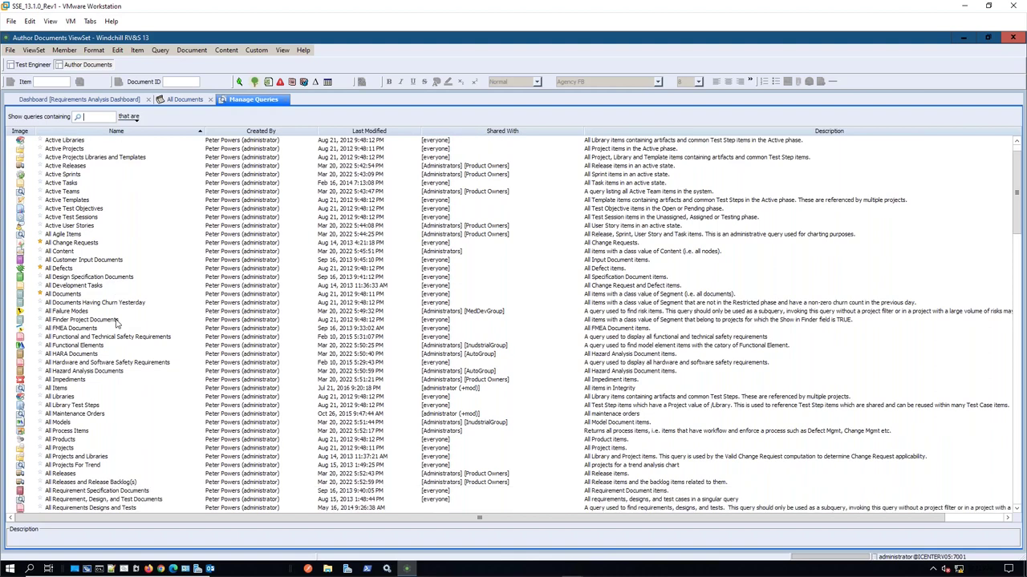
pyautogui.scroll(-1, 117, 322)
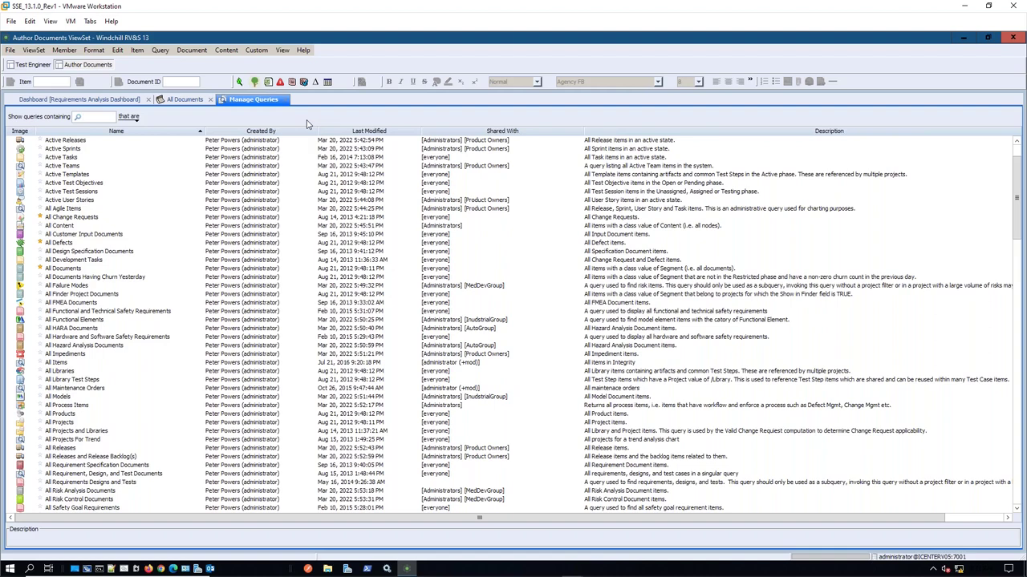
# - Show the All Documents tab and return to the top of the document list
pyautogui.click(183, 100)
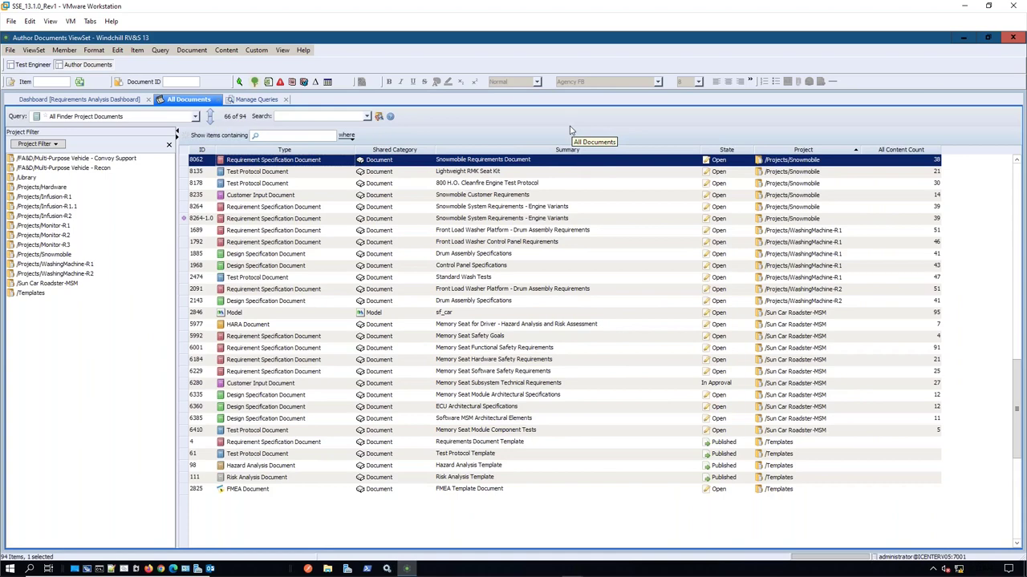
pyautogui.scroll(9, 537, 268)
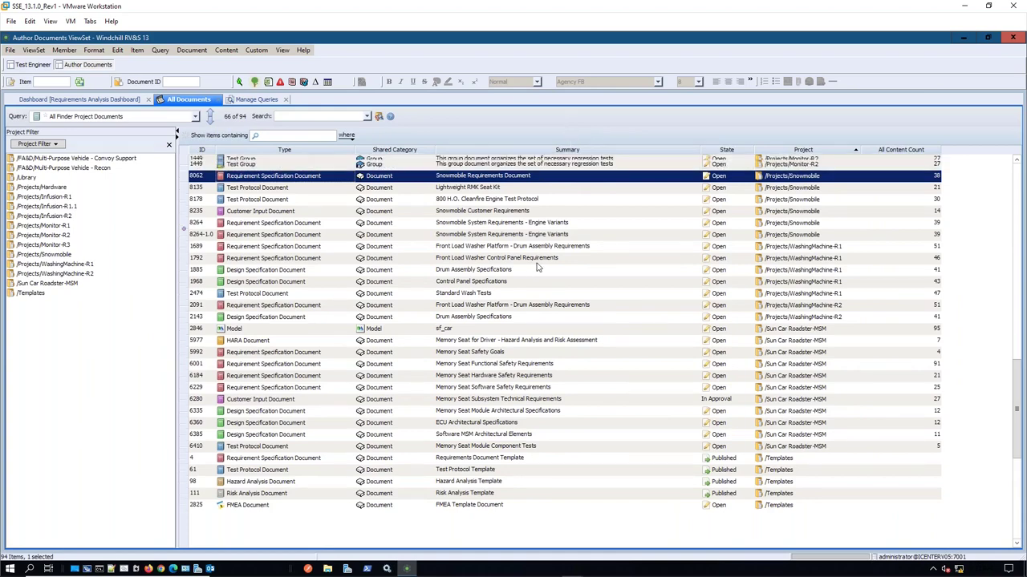
pyautogui.scroll(10, 544, 279)
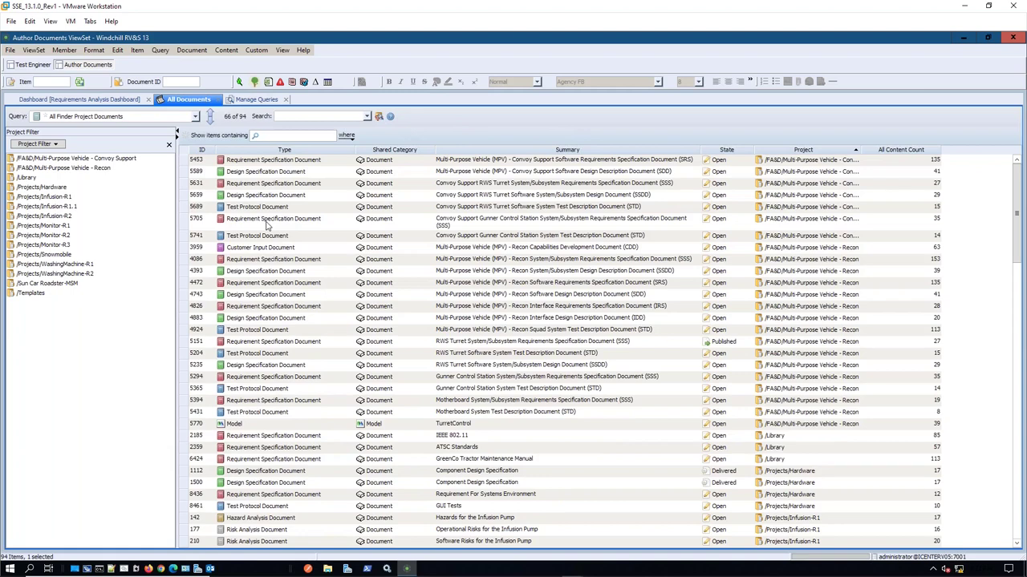
pyautogui.click(191, 50)
pyautogui.moveTo(297, 85)
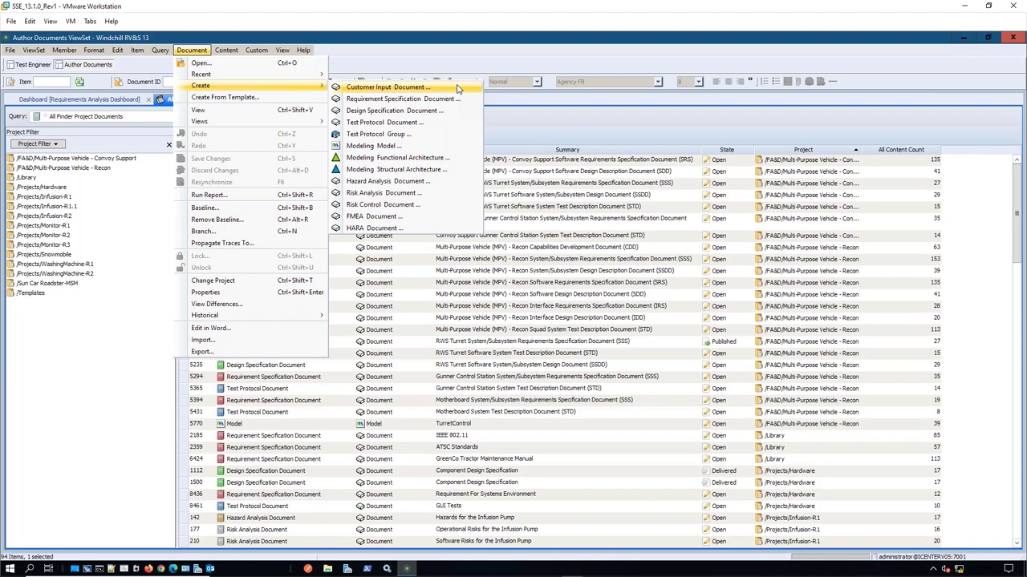
pyautogui.click(516, 128)
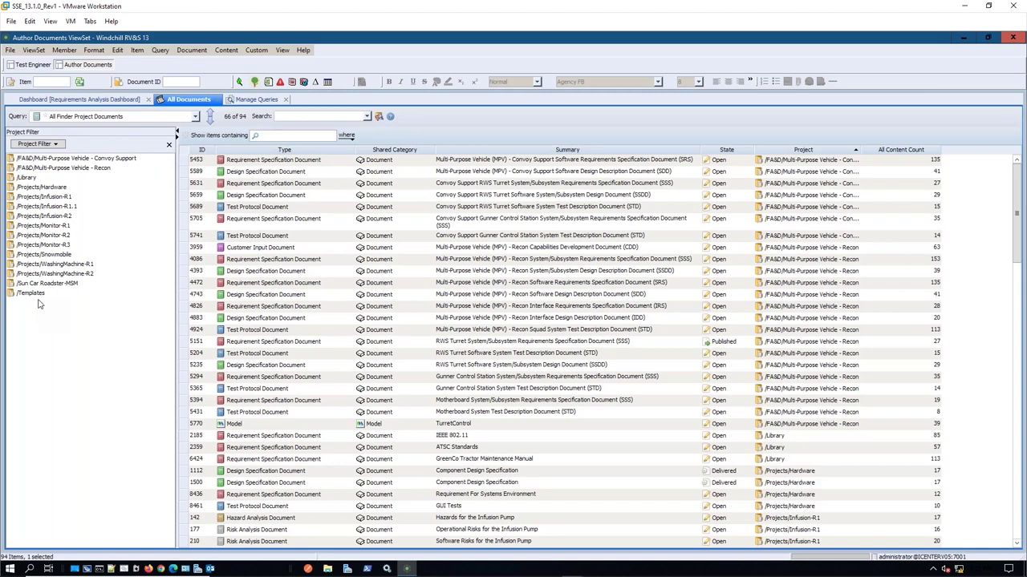
# - Limit documents to the /Projects/Snowmobile project and clear the 'test' text filter
pyautogui.click(77, 169)
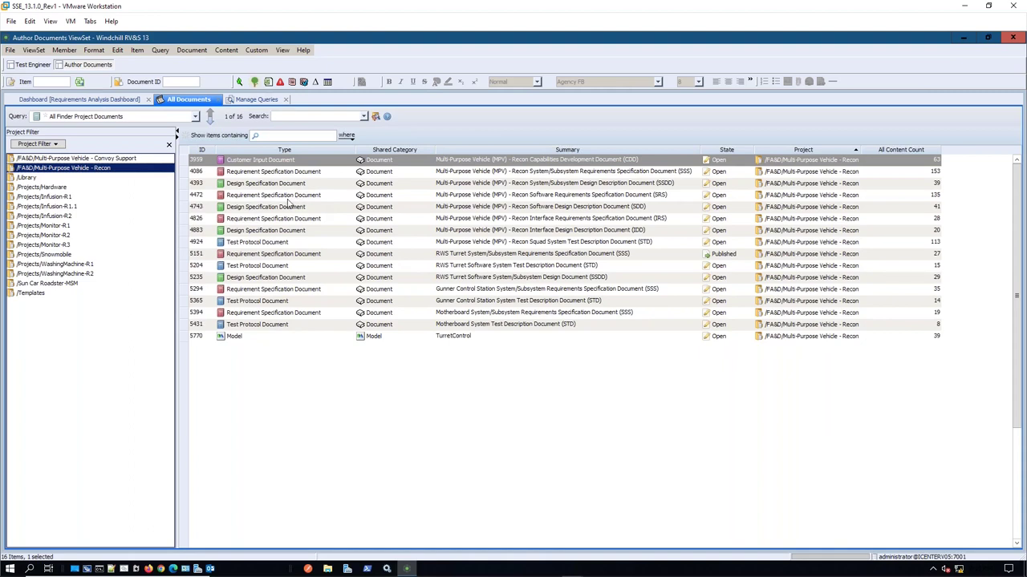
pyautogui.click(47, 255)
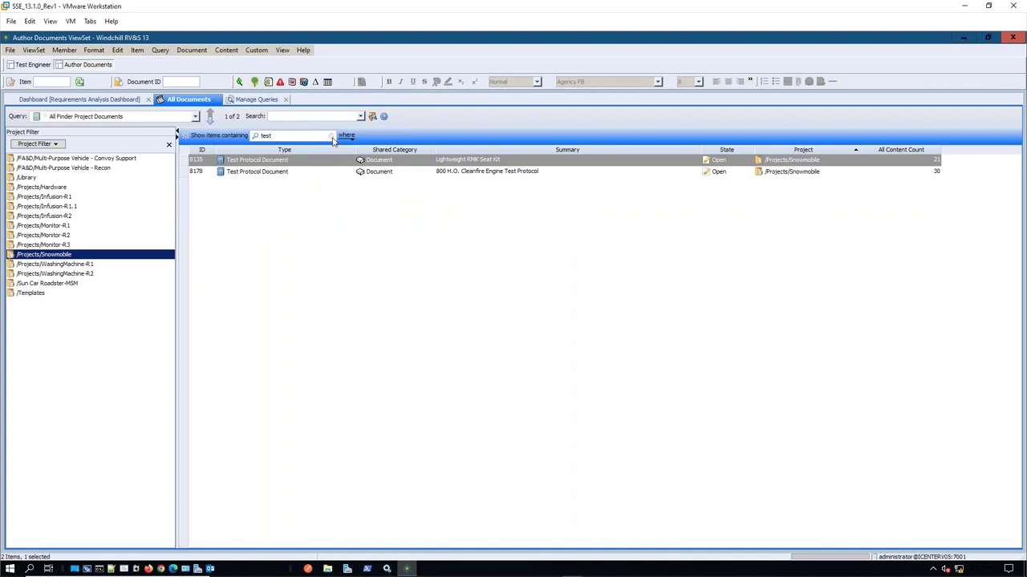
pyautogui.click(331, 137)
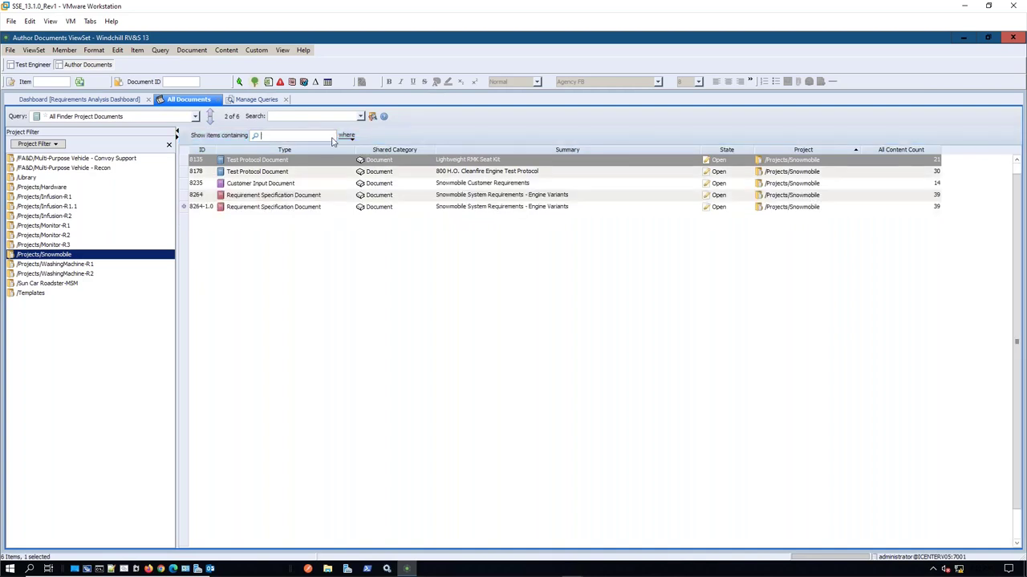
pyautogui.rightClick(673, 152)
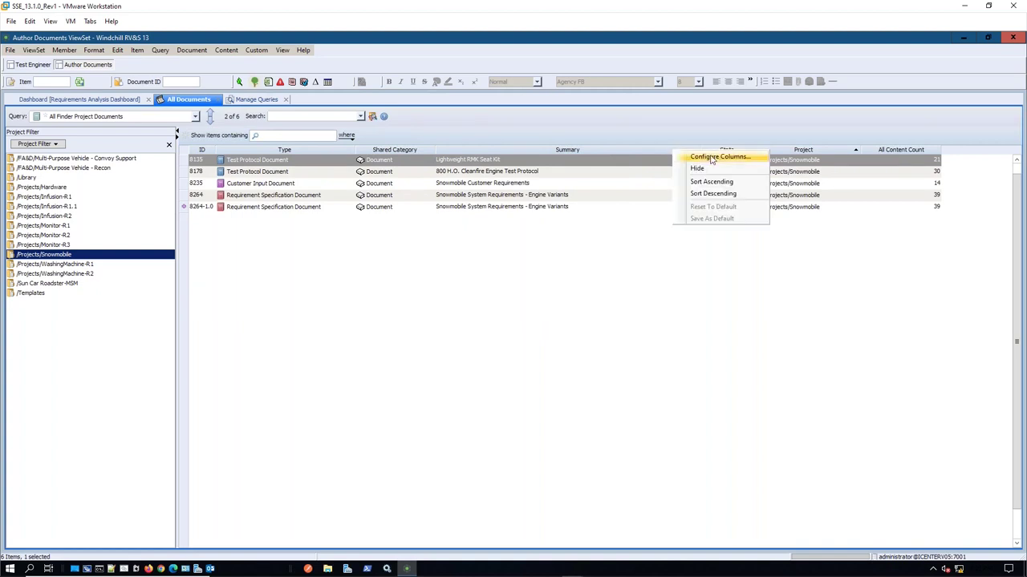
pyautogui.click(711, 157)
pyautogui.click(440, 255)
pyautogui.scroll(-10, 473, 329)
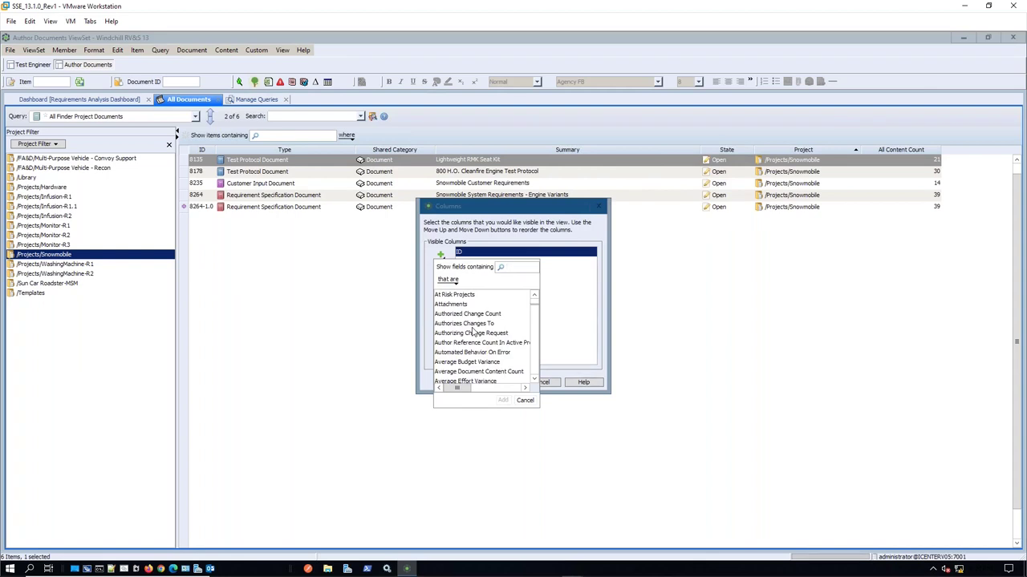
pyautogui.click(525, 400)
pyautogui.click(550, 385)
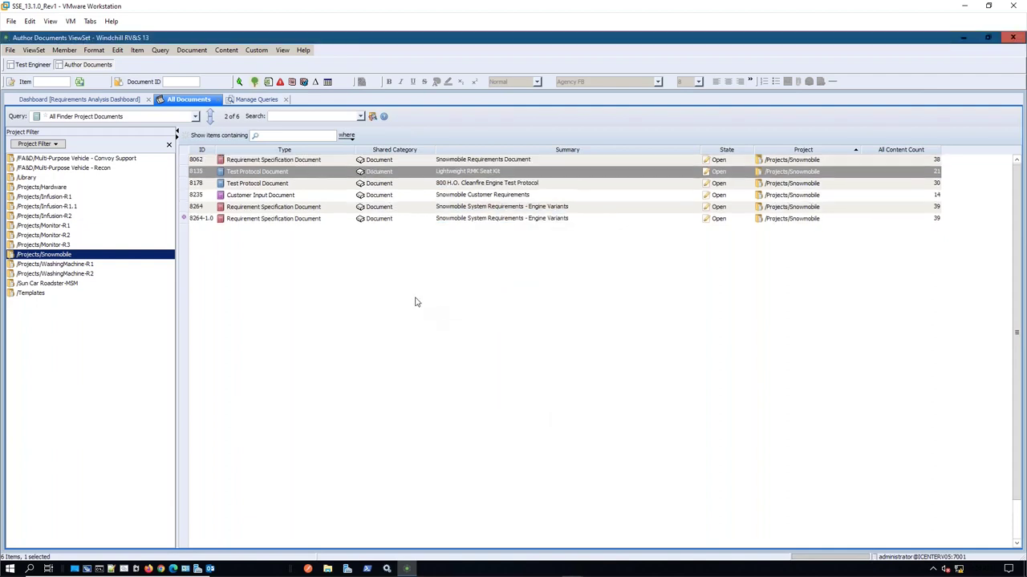
# - Open Customer Input Document 8235, Snowmobile Customer Requirements, from the All Documents list
pyautogui.doubleClick(255, 197)
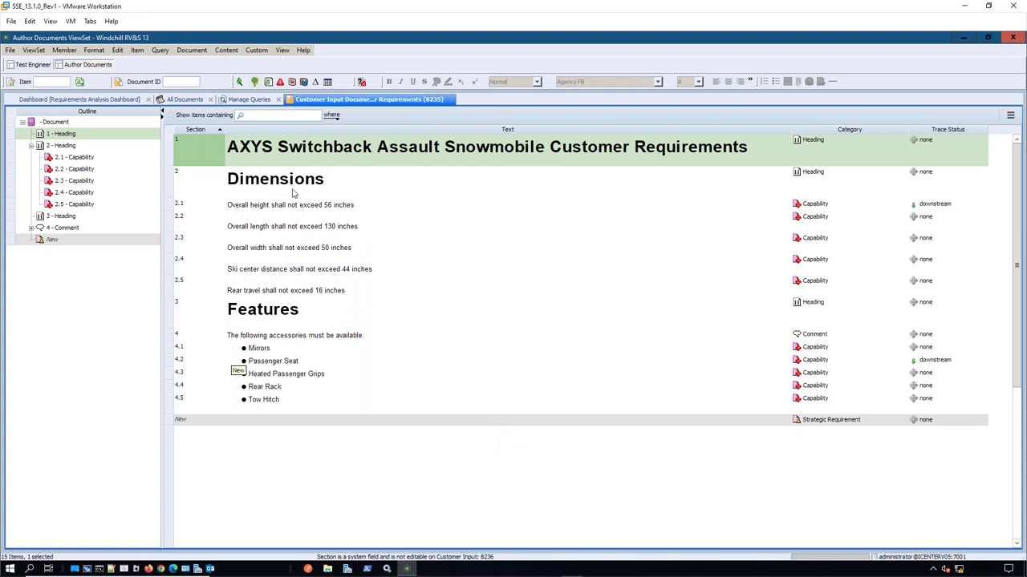
pyautogui.doubleClick(378, 210)
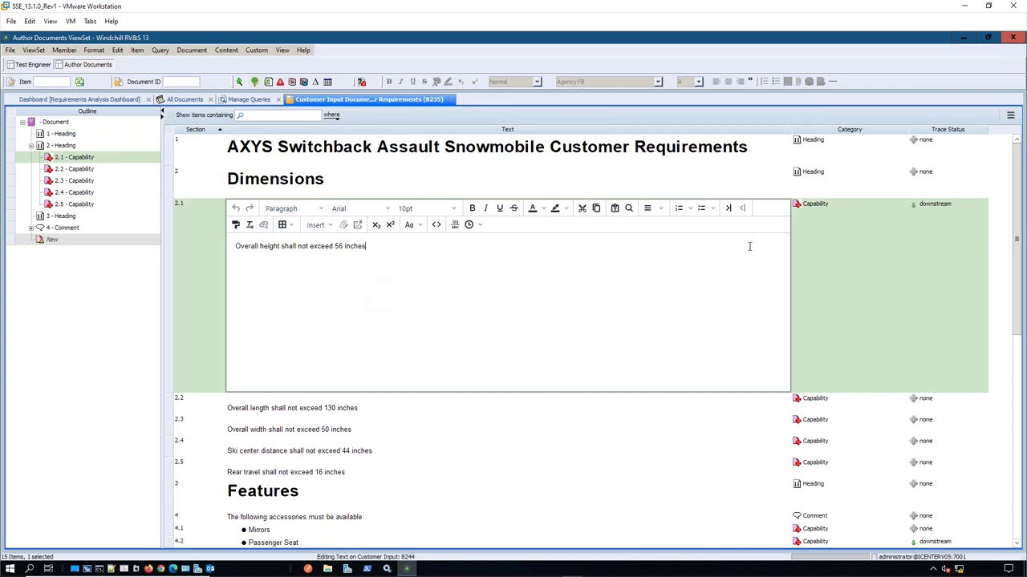
pyautogui.click(833, 211)
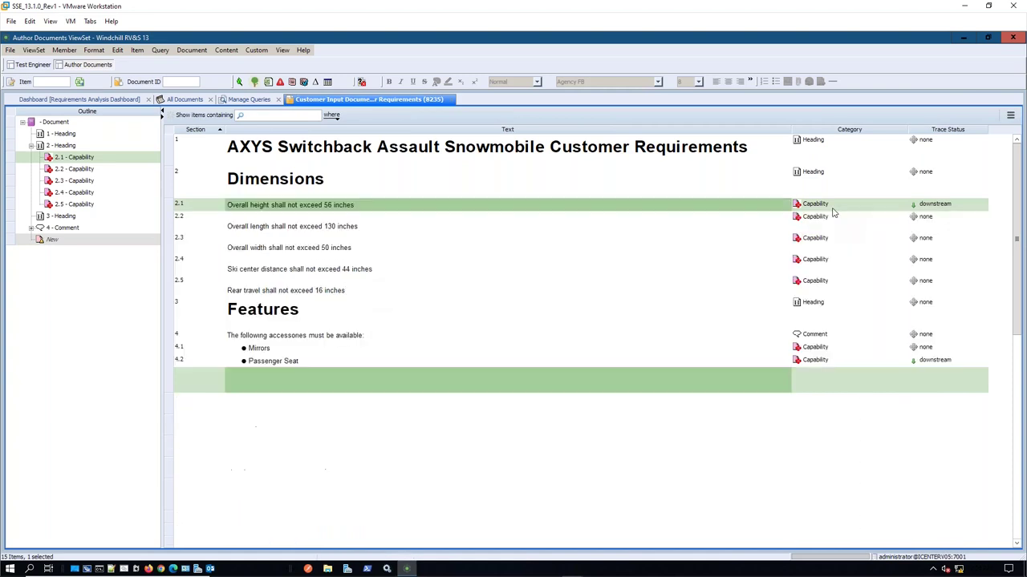
pyautogui.click(901, 205)
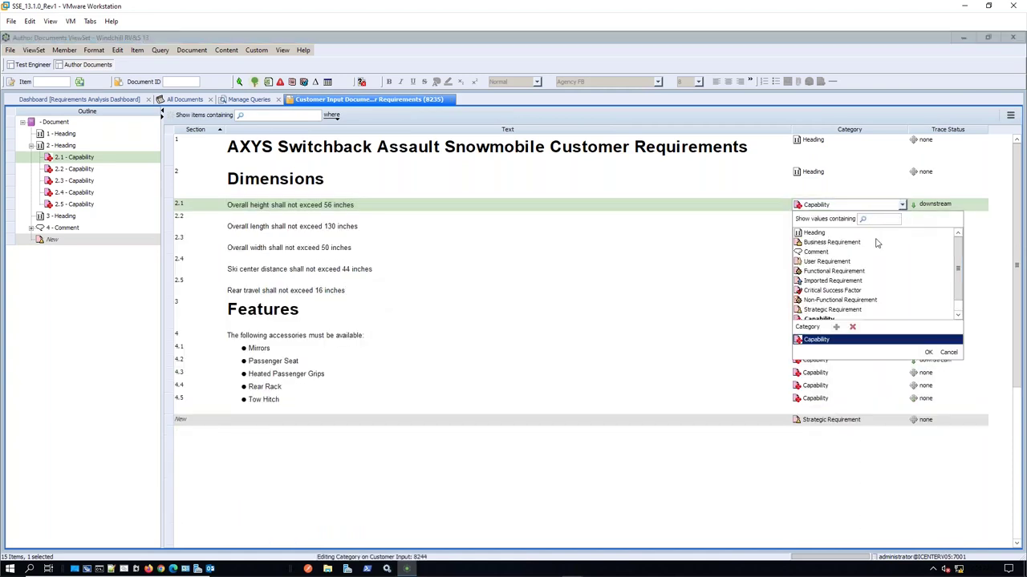
pyautogui.scroll(-1, 866, 272)
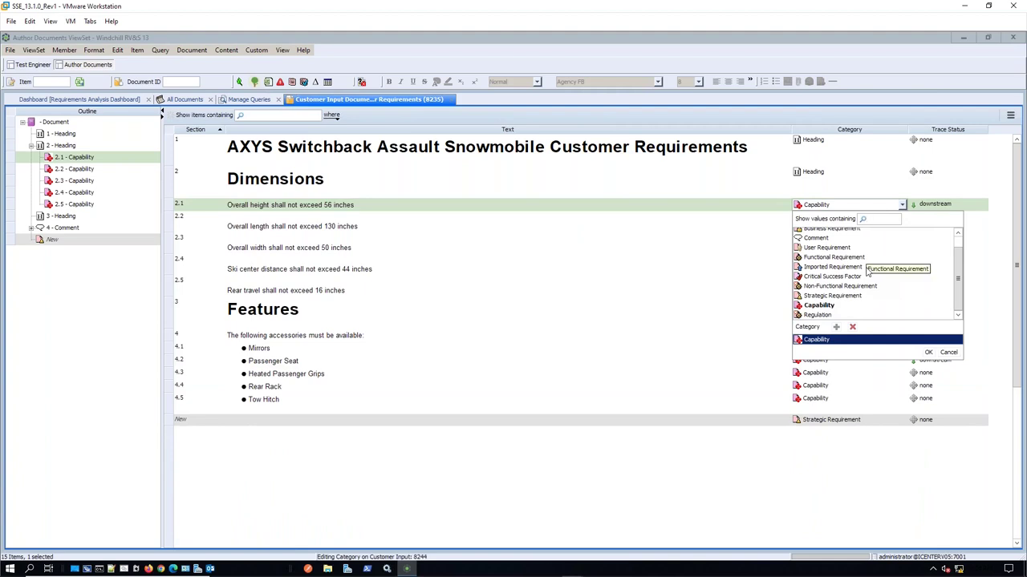
pyautogui.scroll(1, 850, 277)
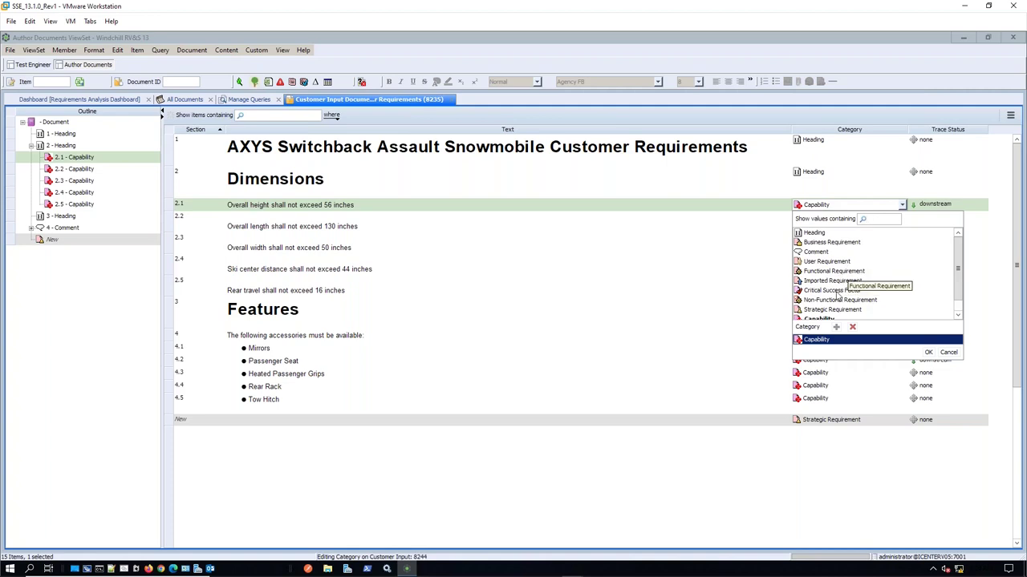
pyautogui.scroll(-1, 842, 277)
pyautogui.scroll(1, 830, 249)
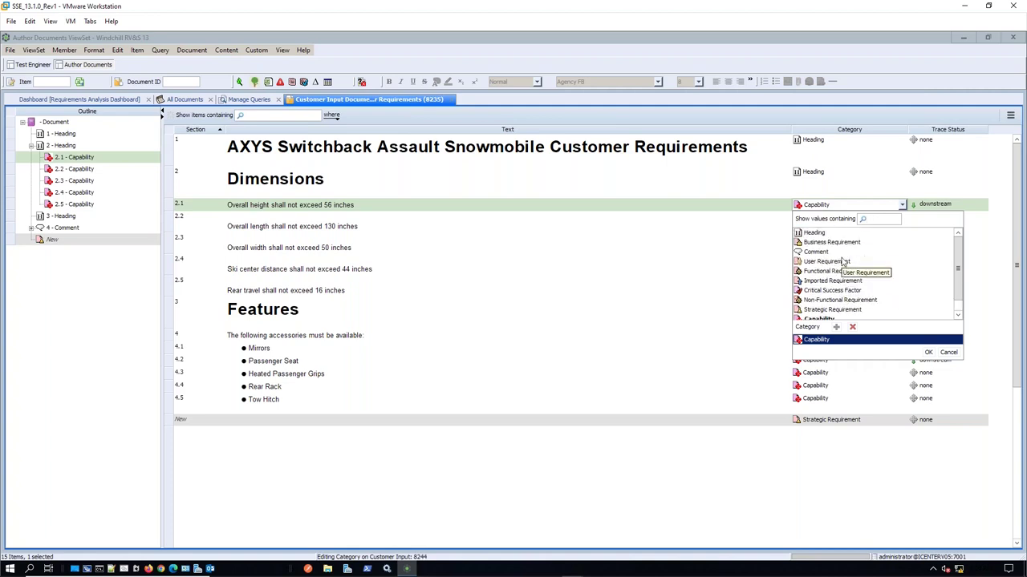
pyautogui.click(836, 242)
pyautogui.click(901, 205)
pyautogui.click(901, 204)
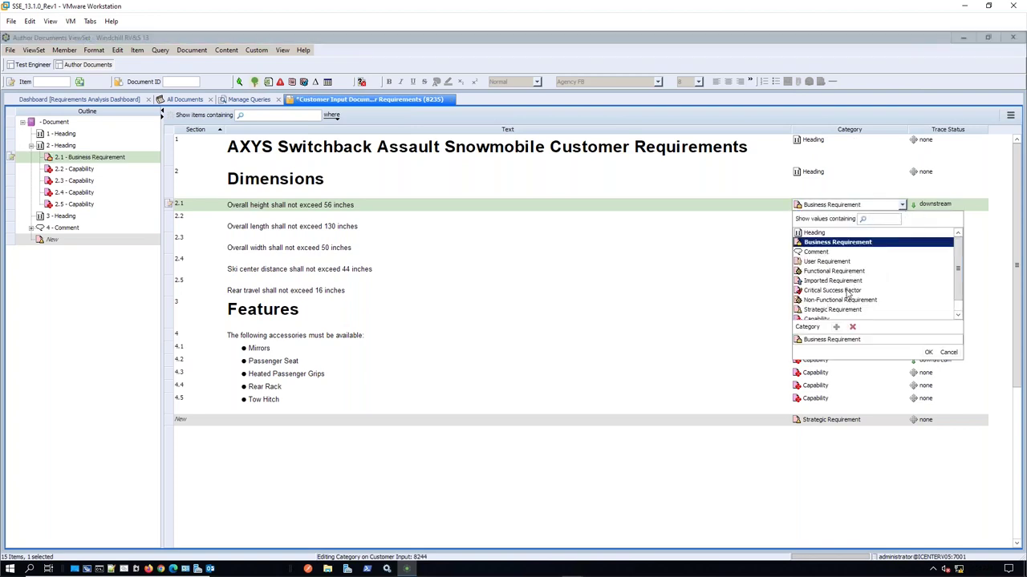
pyautogui.scroll(-2, 849, 295)
pyautogui.press('Escape')
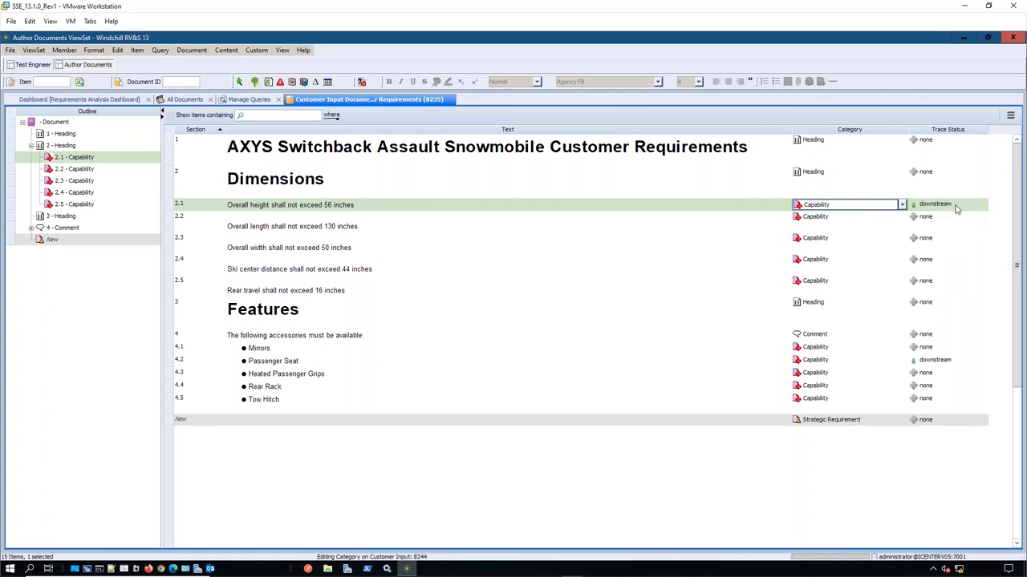
pyautogui.press('Escape')
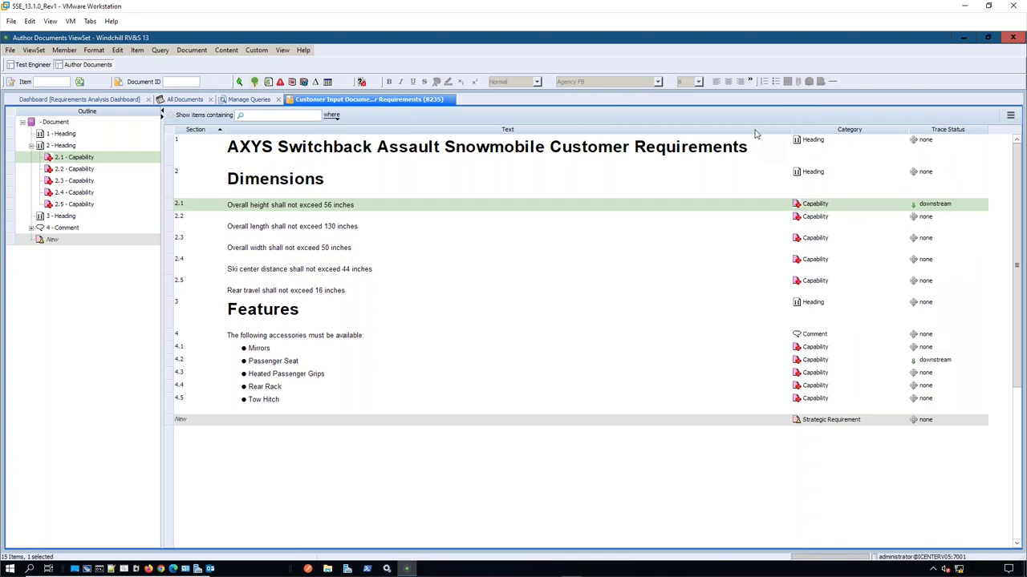
pyautogui.rightClick(766, 133)
pyautogui.moveTo(808, 186)
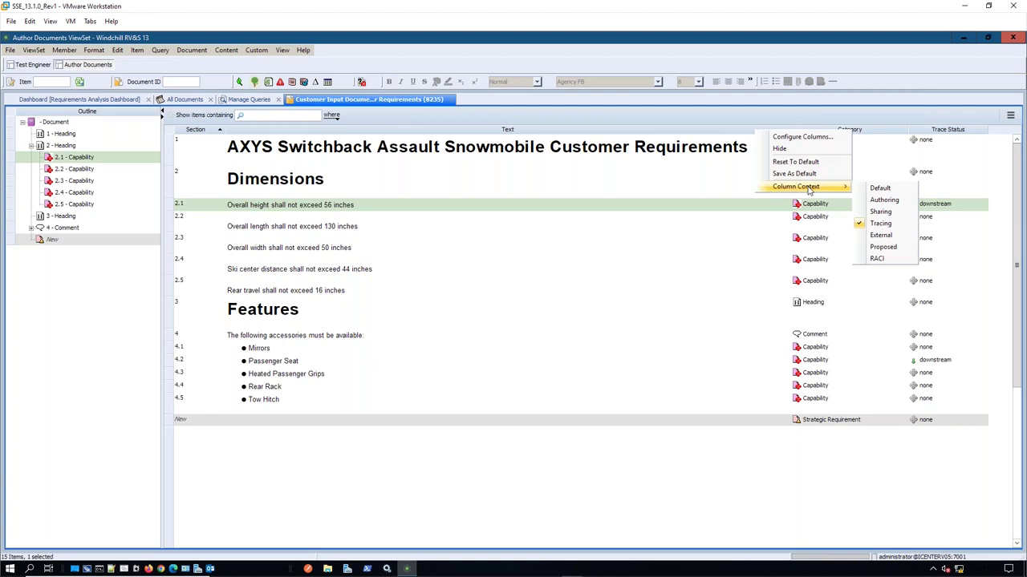
pyautogui.click(884, 200)
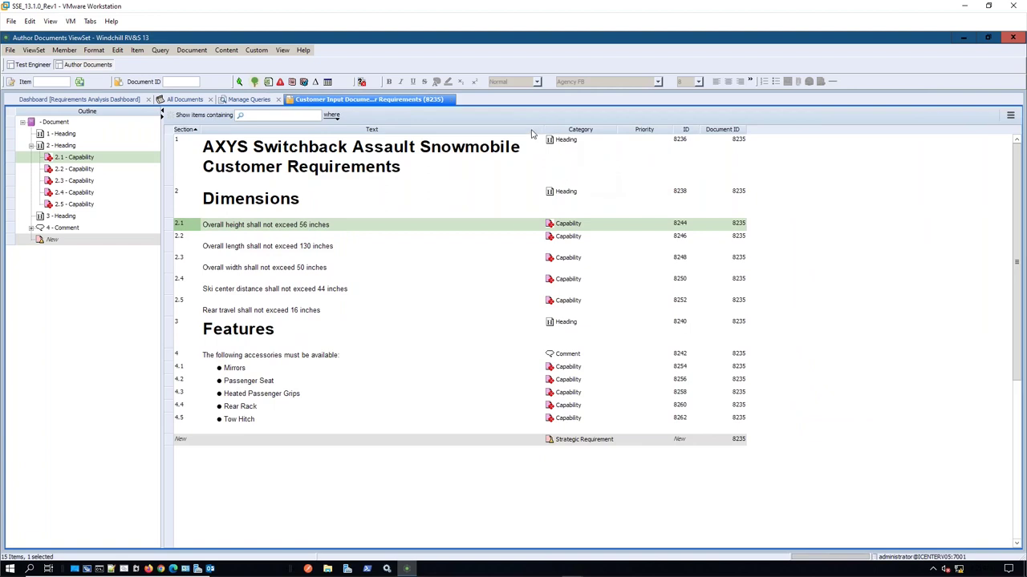
pyautogui.rightClick(772, 132)
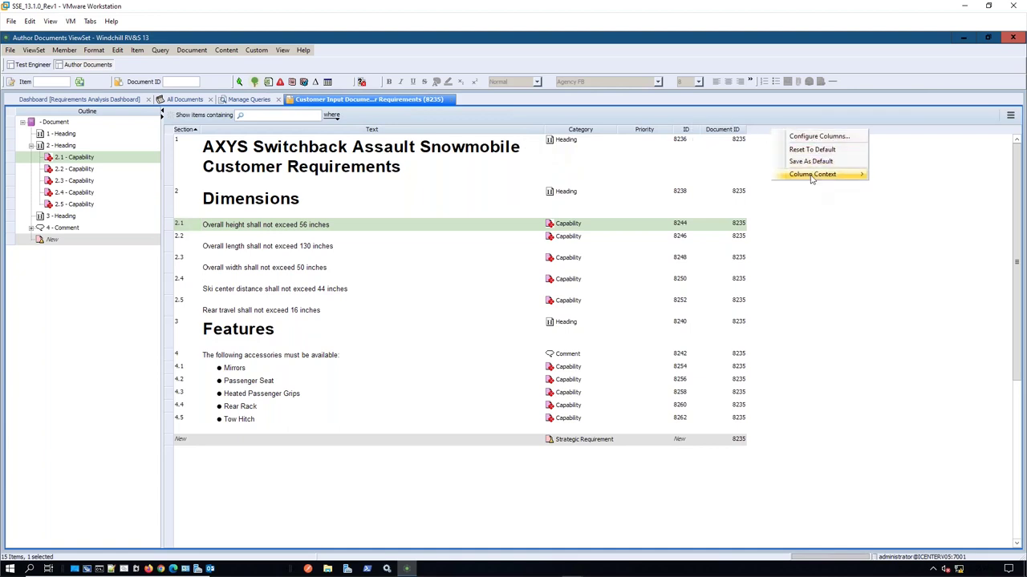
pyautogui.moveTo(813, 175)
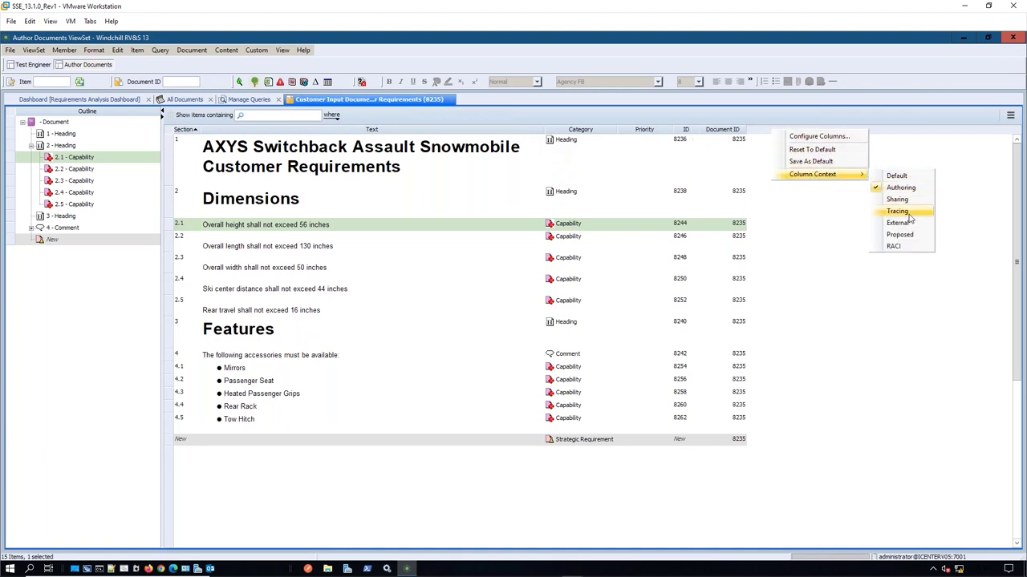
pyautogui.click(899, 211)
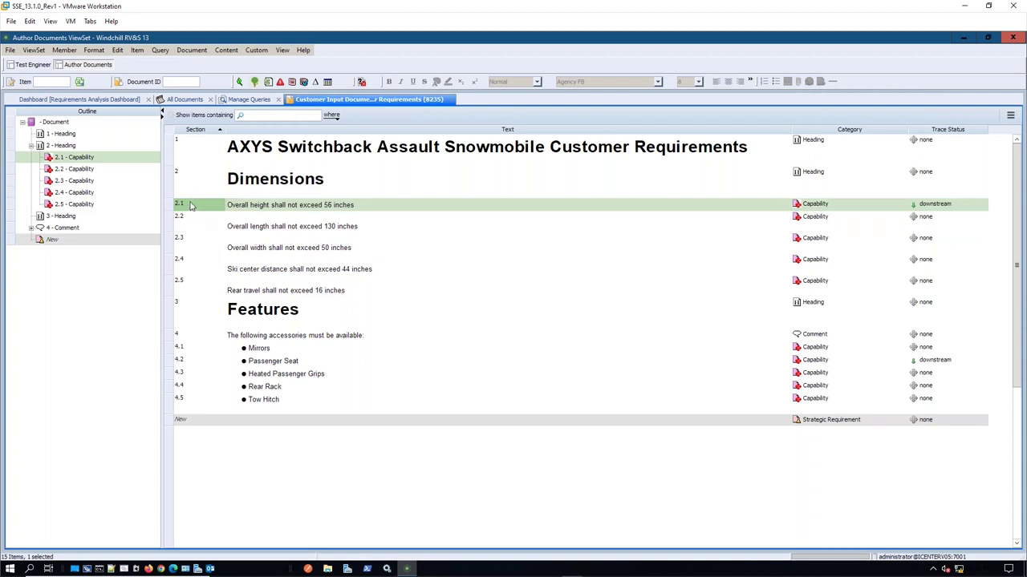
# - Copy height capability 2.1 into the document as new row 2.2, then drag 2.2 onto 2.1
pyautogui.moveTo(191, 207)
pyautogui.keyDown('ctrl'); pyautogui.mouseDown()
pyautogui.moveTo(195, 251)
pyautogui.moveTo(211, 201)
pyautogui.moveTo(197, 205)
pyautogui.mouseUp(); pyautogui.keyUp('ctrl')
pyautogui.moveTo(70, 163); pyautogui.dragTo(203, 223)
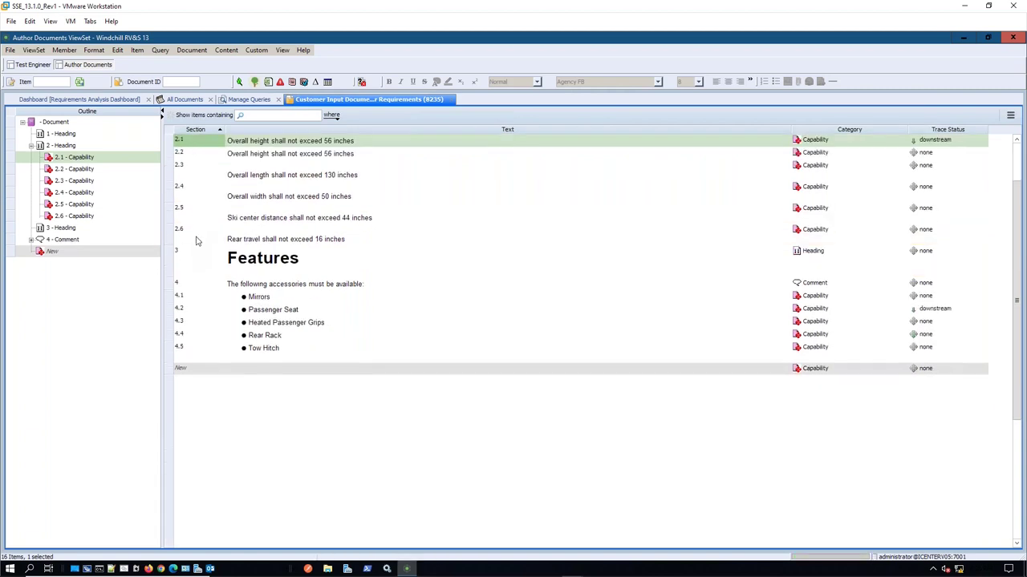
pyautogui.click(73, 170)
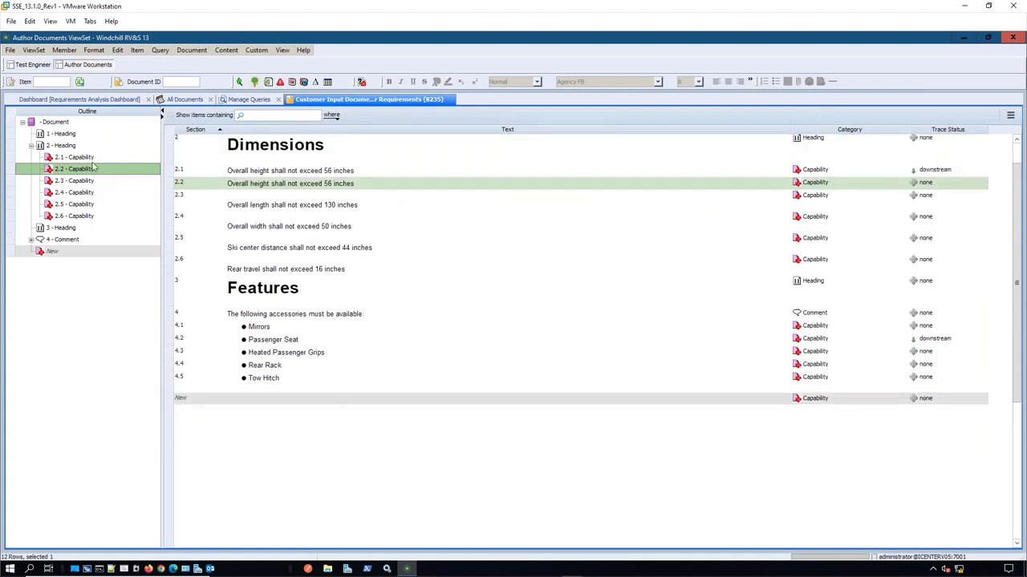
pyautogui.moveTo(94, 158); pyautogui.dragTo(95, 158)
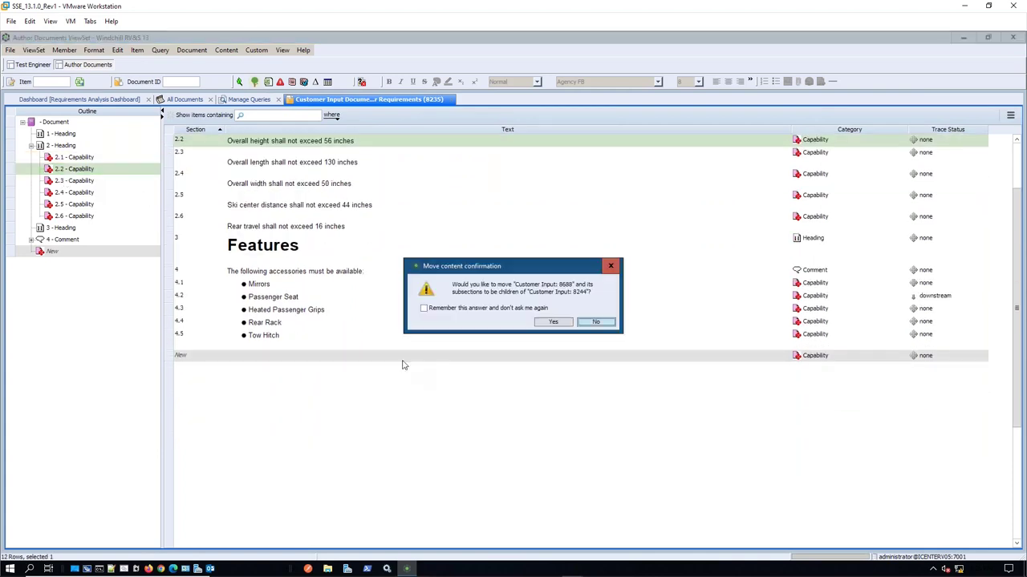
# - Nest the copy under 2.1 as 2.1.1, delete it with its traces, and show All Documents
pyautogui.click(553, 322)
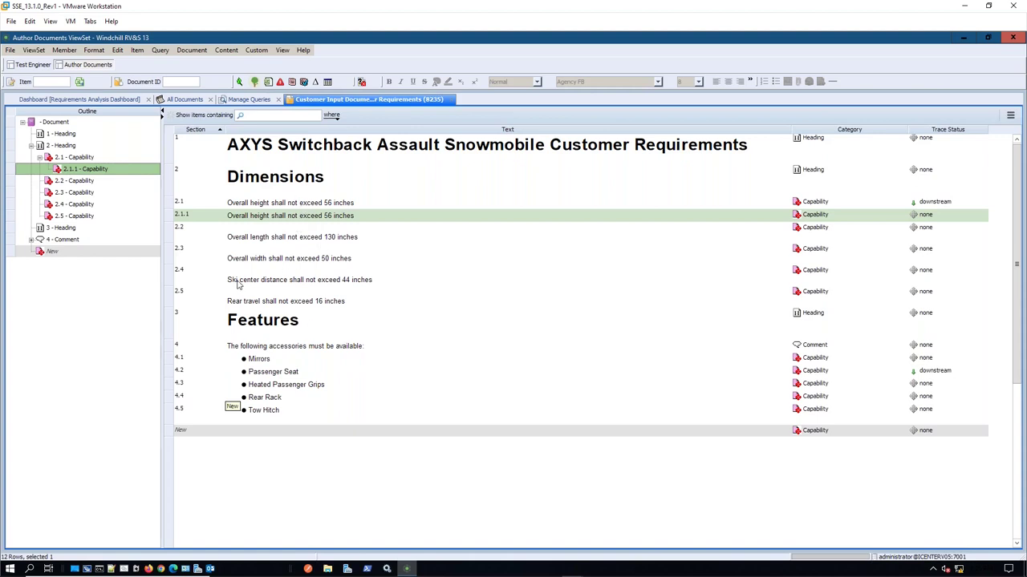
pyautogui.rightClick(92, 174)
pyautogui.click(133, 233)
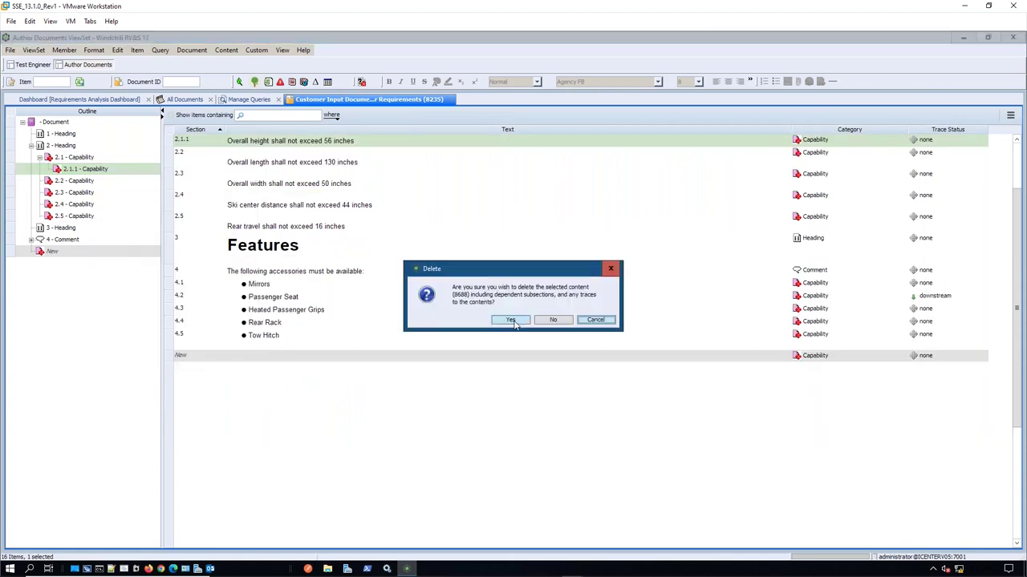
pyautogui.click(510, 320)
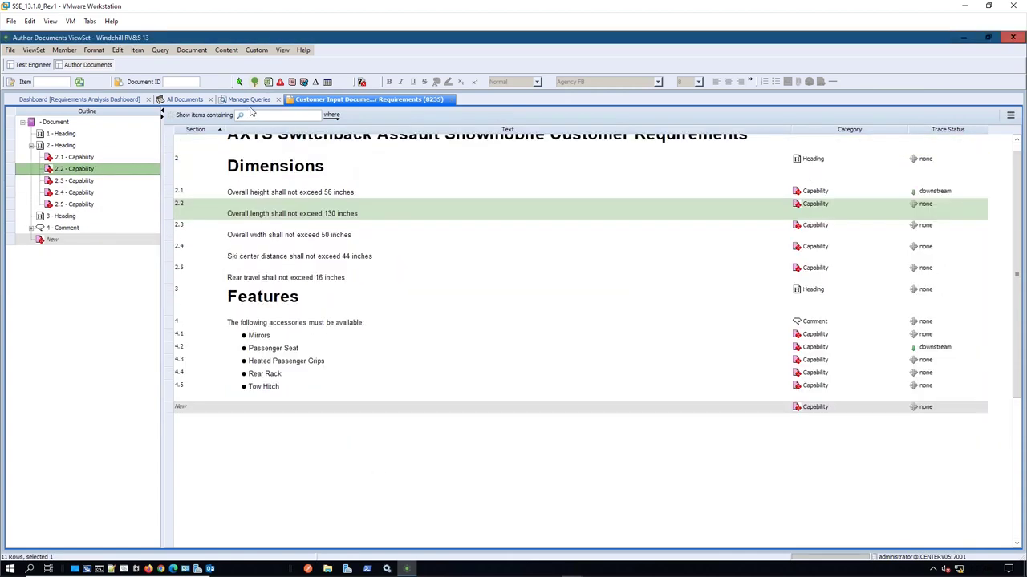
pyautogui.click(200, 99)
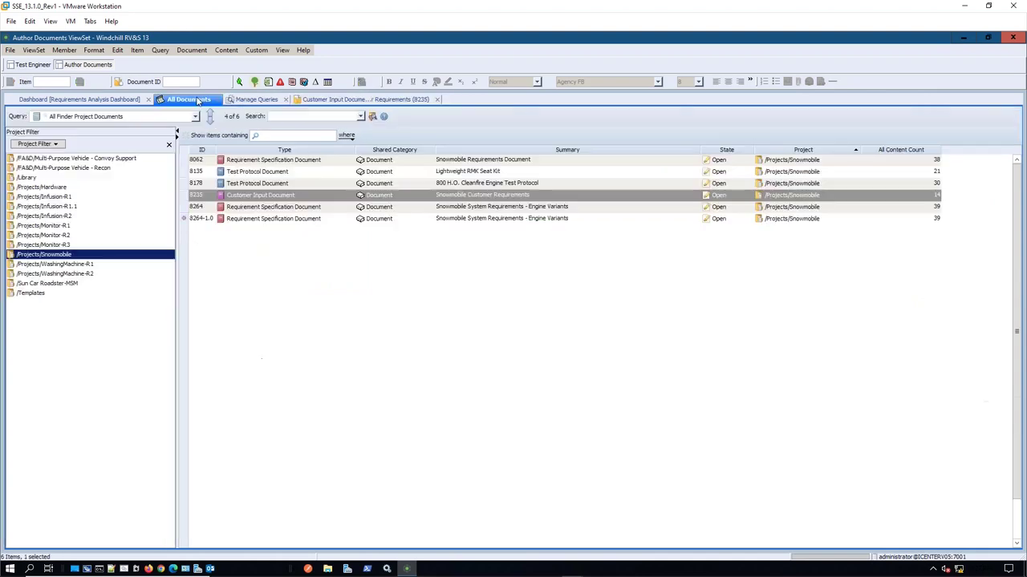
# - Open document 8062 docked below the customer requirements and widen both outline panes
pyautogui.doubleClick(311, 161)
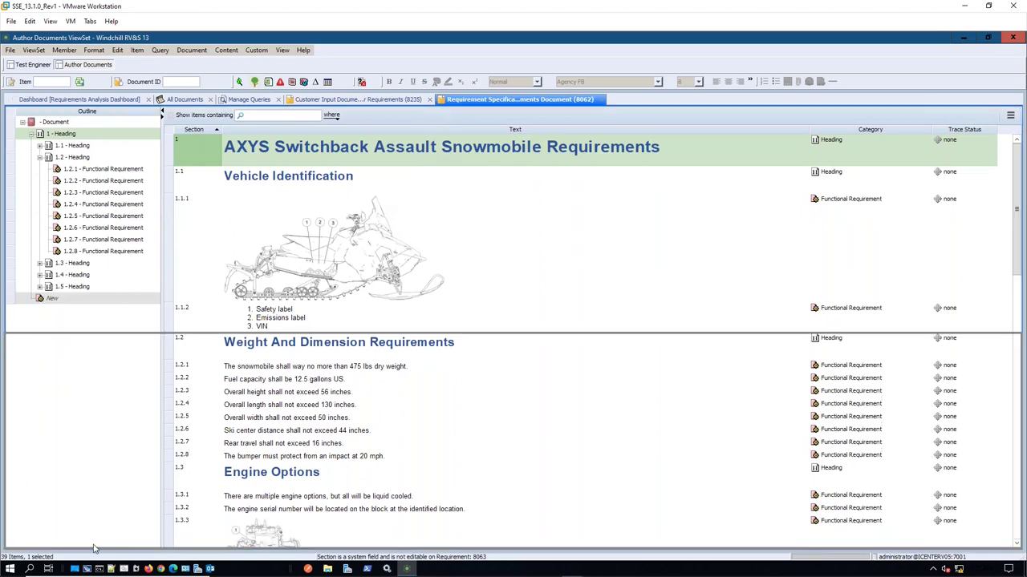
pyautogui.moveTo(93, 548); pyautogui.dragTo(95, 545)
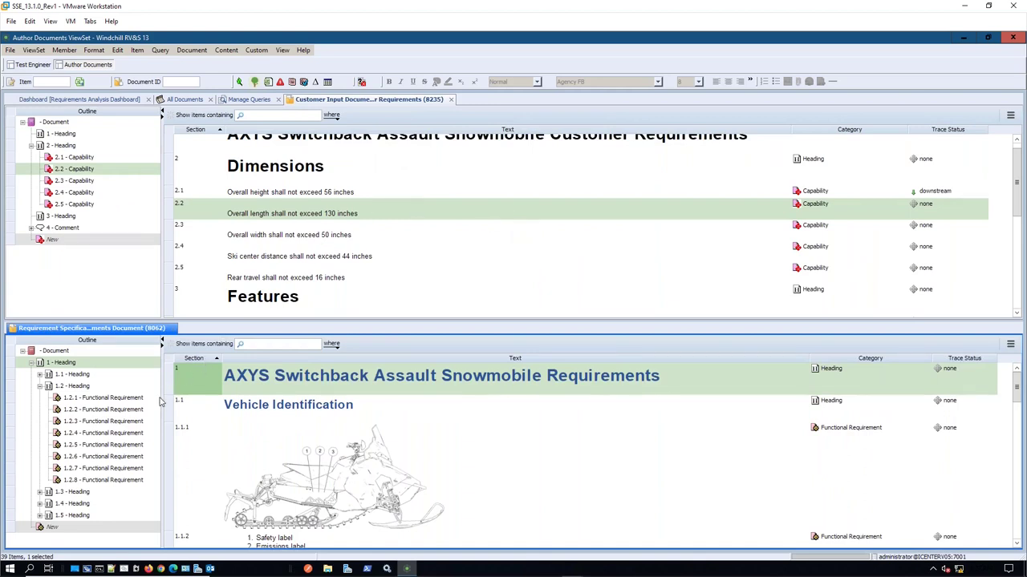
pyautogui.moveTo(161, 402); pyautogui.dragTo(223, 403)
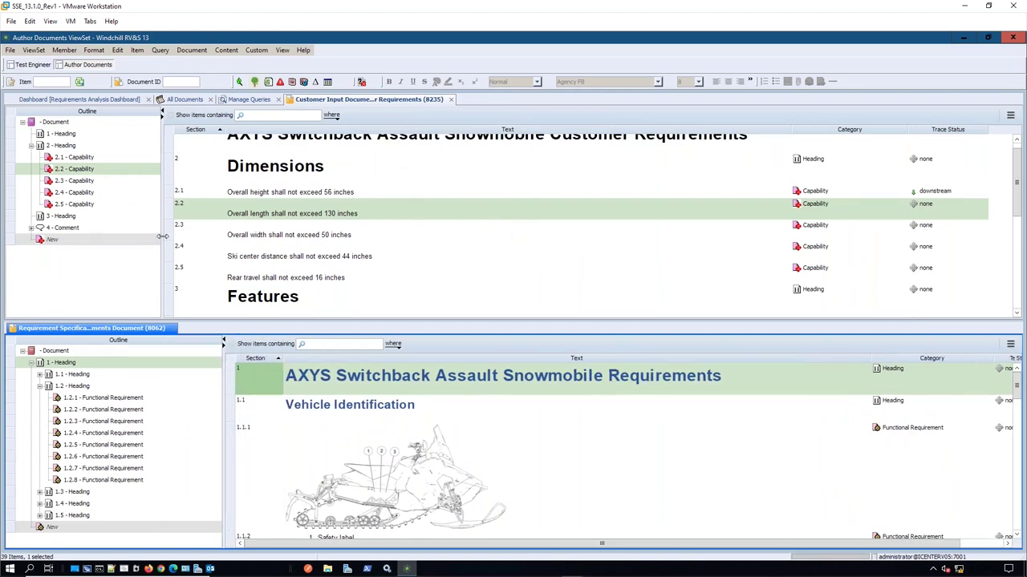
pyautogui.moveTo(162, 236); pyautogui.dragTo(223, 240)
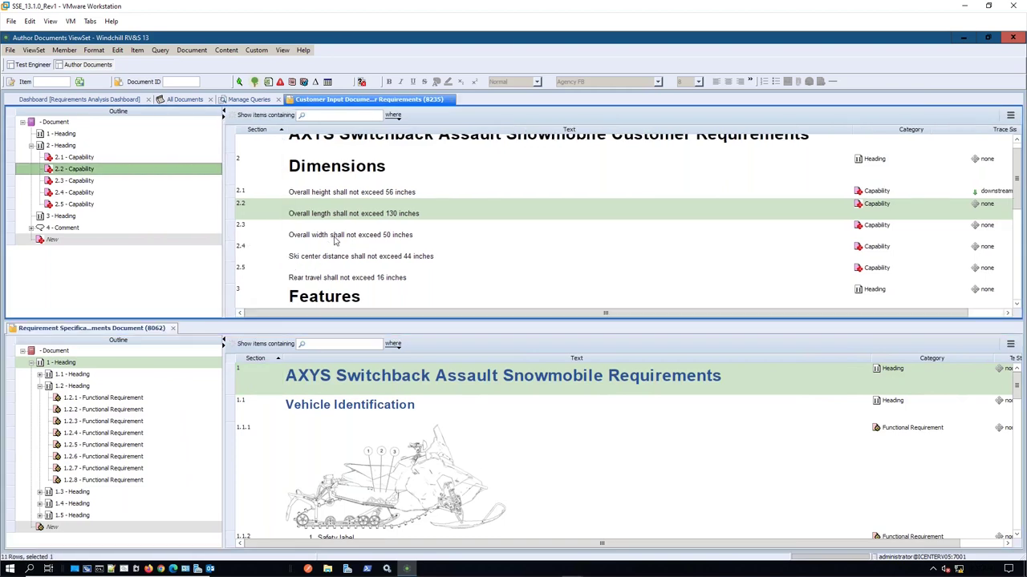
# - Scroll to Weight And Dimension Requirements and select requirement 1.2.3 and capability 2.1
pyautogui.scroll(-1, 349, 250)
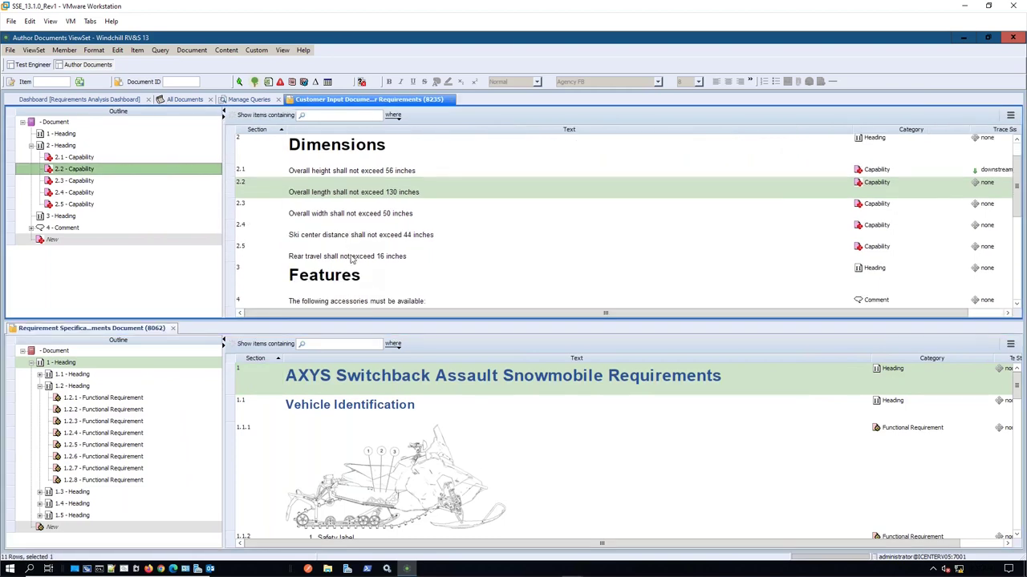
pyautogui.scroll(-5, 311, 441)
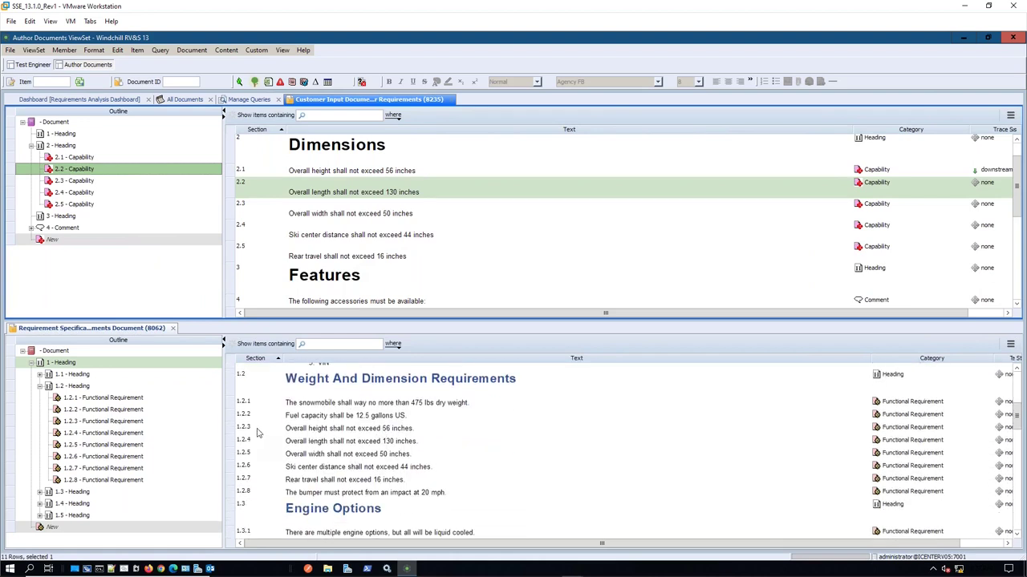
pyautogui.click(251, 432)
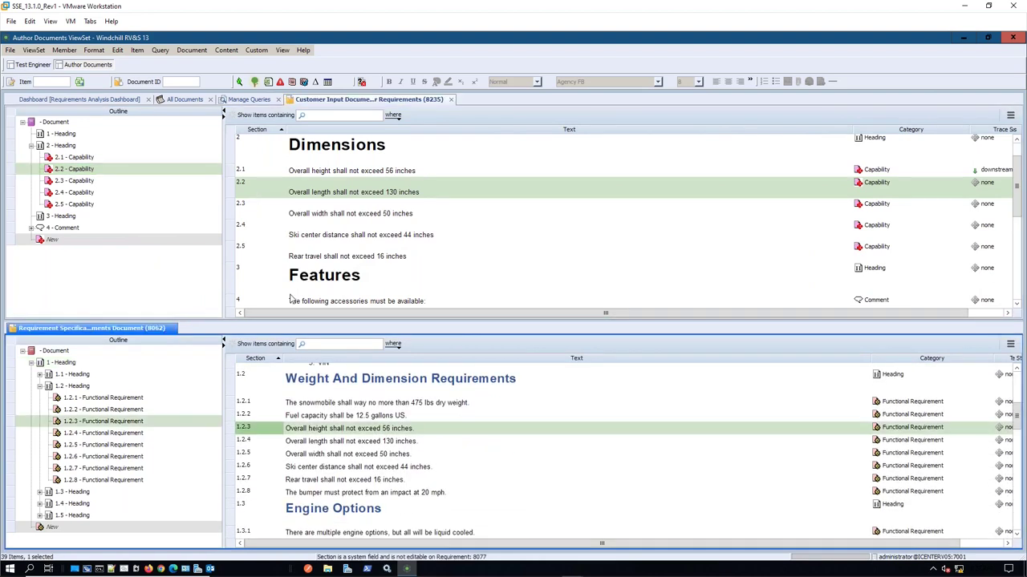
pyautogui.click(237, 170)
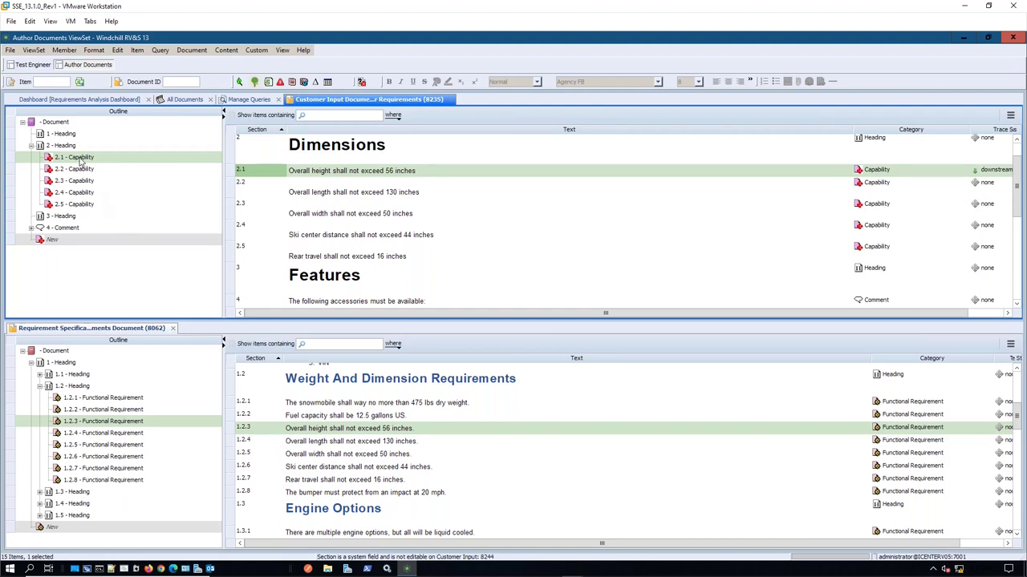
# - Trace customer capability 2.1 to specification requirement 1.2.3
pyautogui.moveTo(80, 159); pyautogui.dragTo(122, 421)
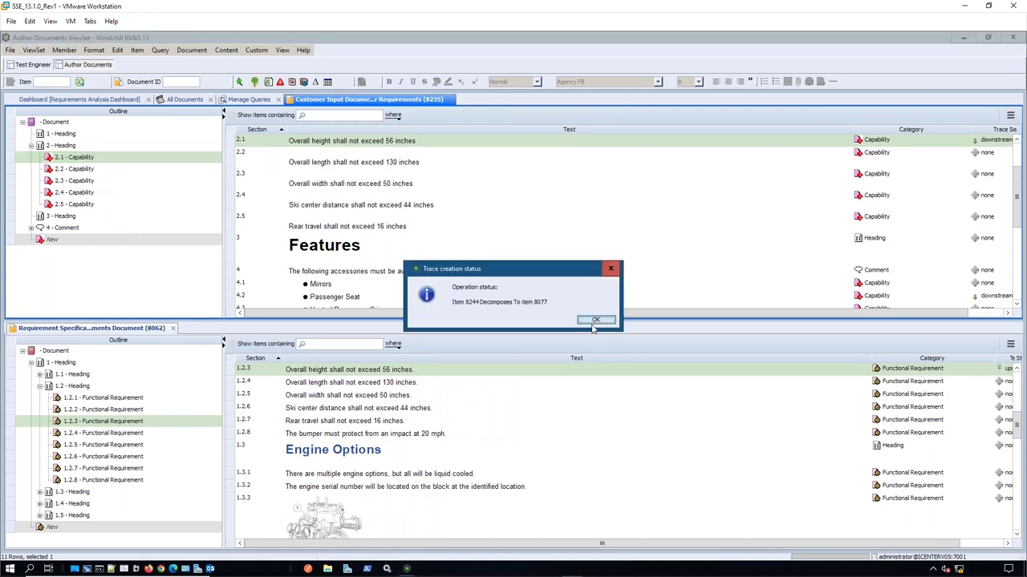
pyautogui.click(594, 321)
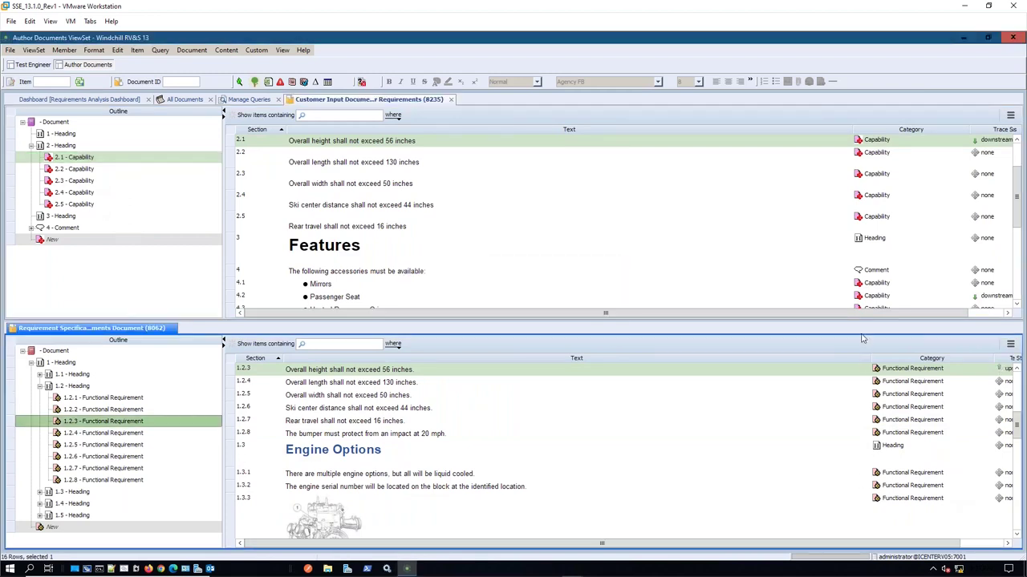
pyautogui.click(851, 129)
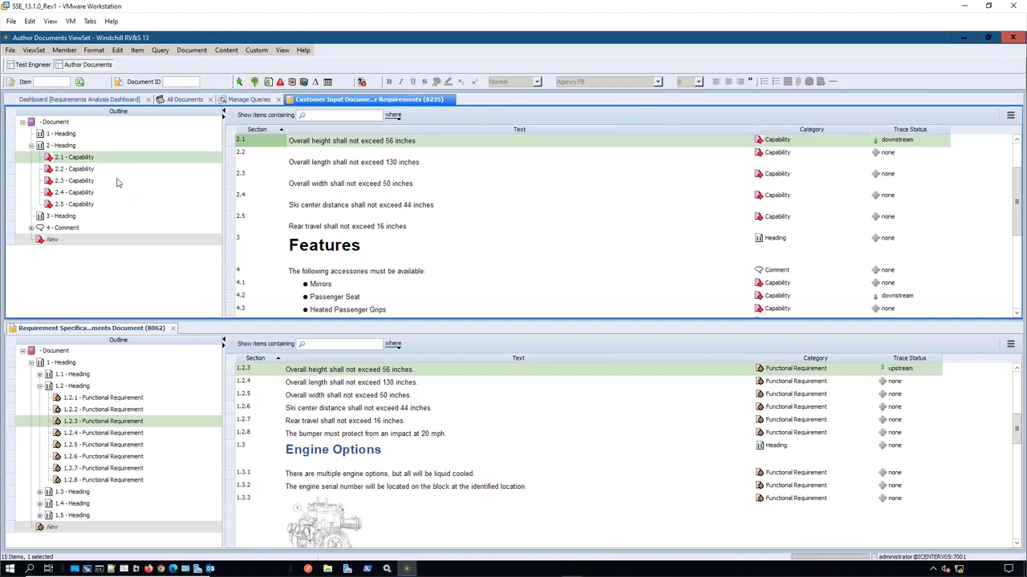
# - Trace customer capability 2.2 to specification requirement 1.2.4
pyautogui.click(80, 169)
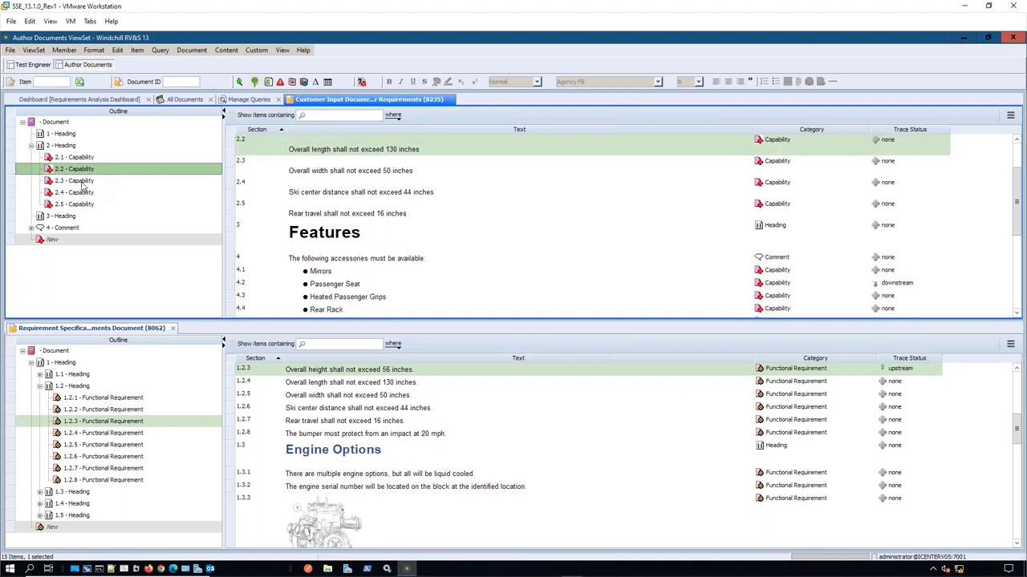
pyautogui.click(94, 434)
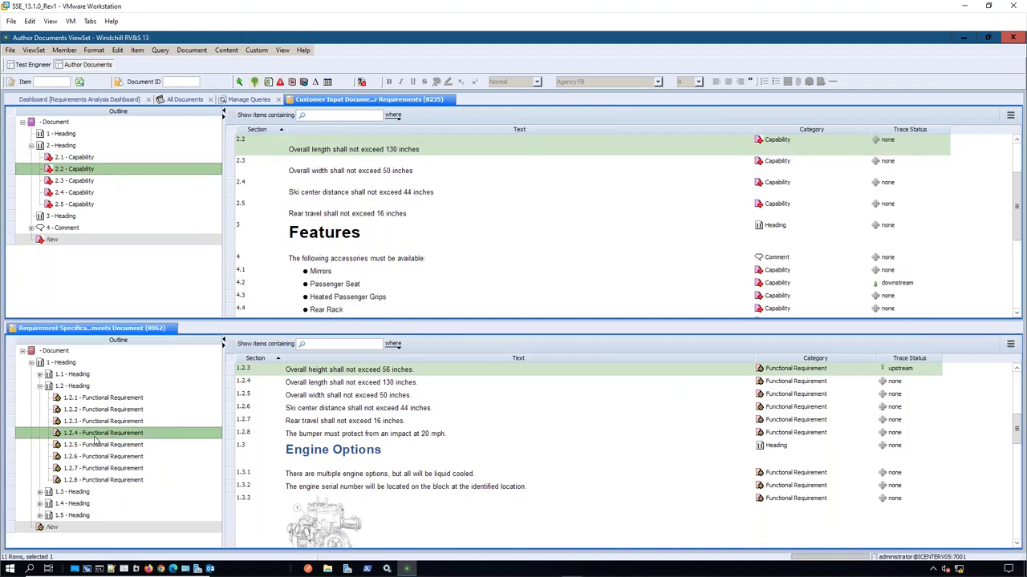
pyautogui.click(92, 171)
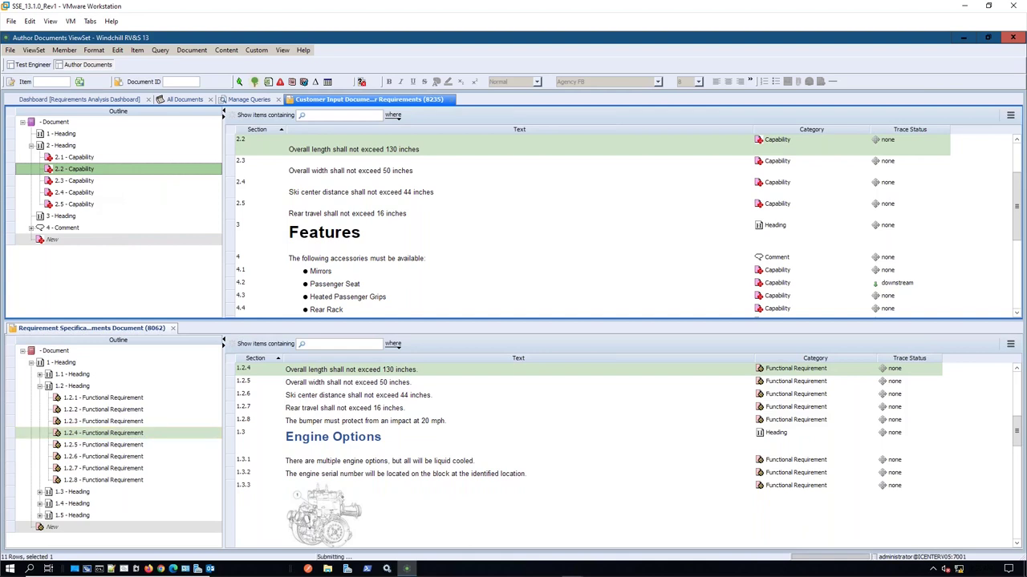
pyautogui.click(597, 320)
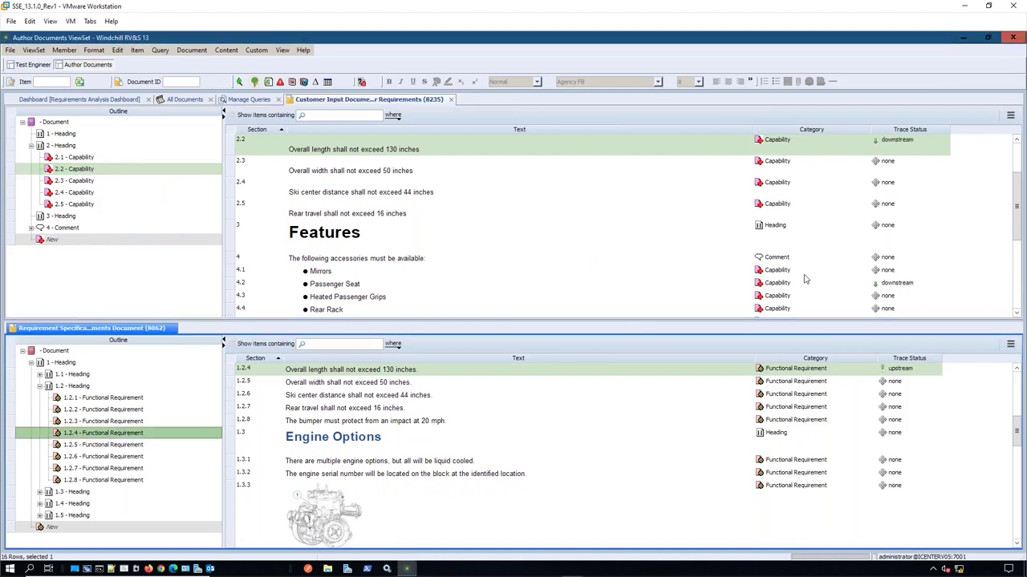
pyautogui.scroll(2, 816, 254)
pyautogui.scroll(2, 921, 433)
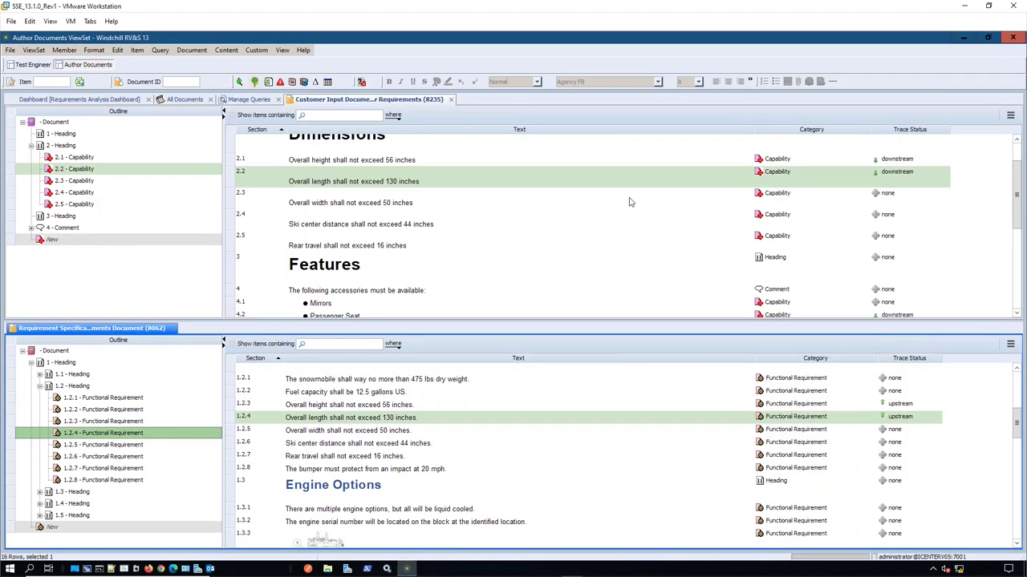
# - Change capability 2.2's length from 130 to 131 inches and save the edit
pyautogui.doubleClick(406, 182)
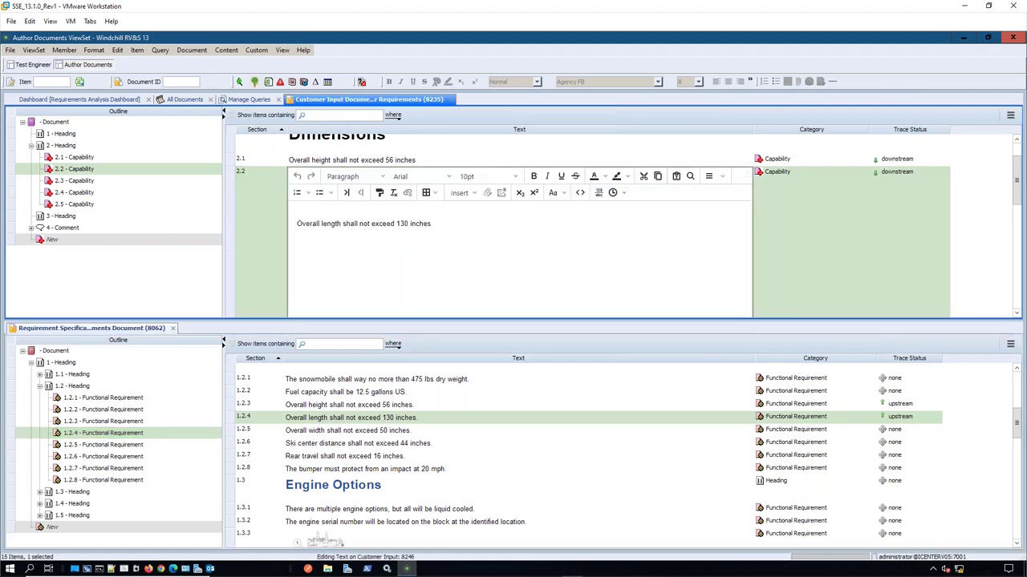
pyautogui.press('BackSpace')
pyautogui.write('1')
pyautogui.click(359, 161)
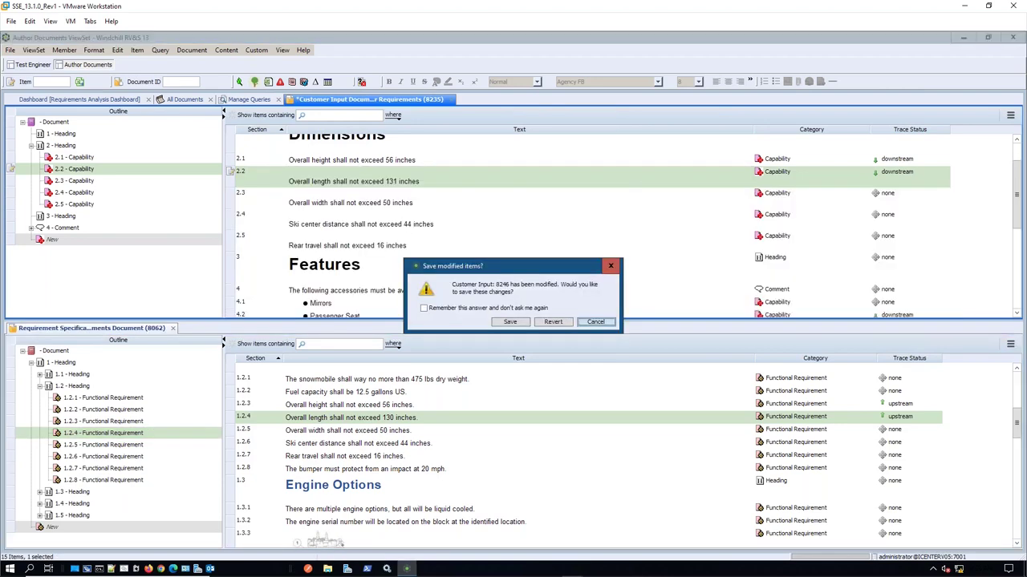
pyautogui.click(518, 324)
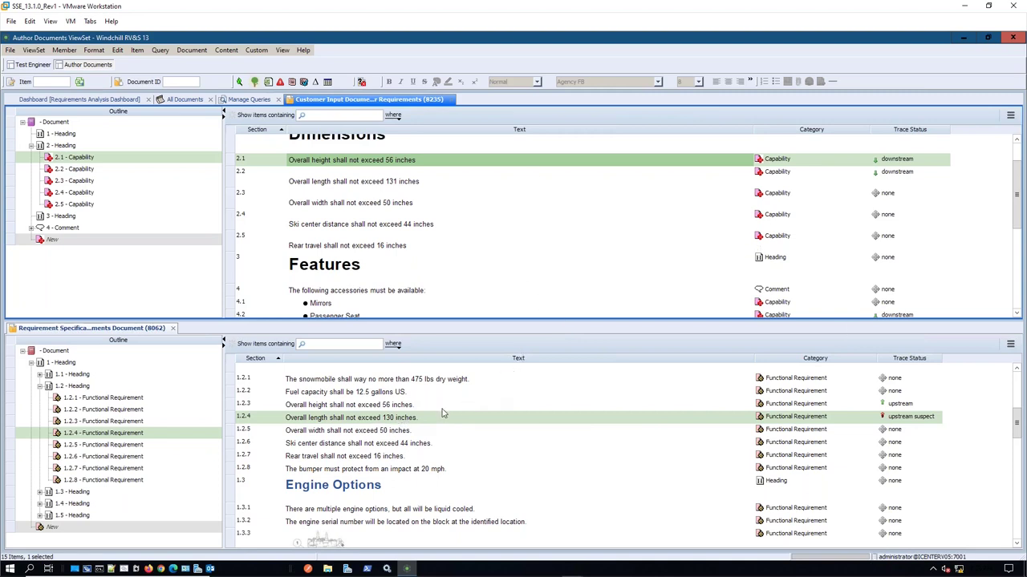
# - Review the traces of requirement 1.2.4 (8079), then close its edit dialog
pyautogui.click(244, 419)
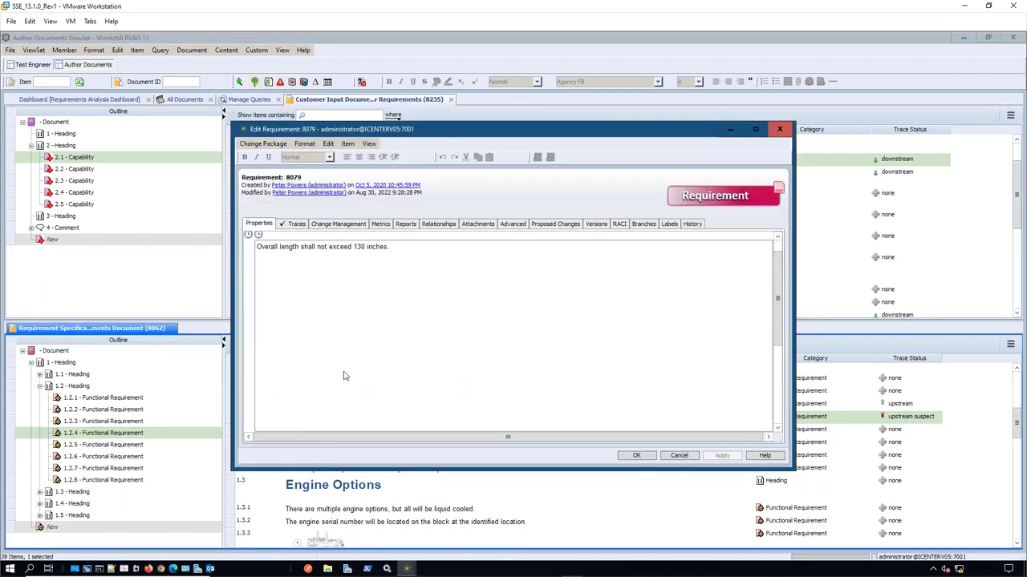
pyautogui.click(295, 224)
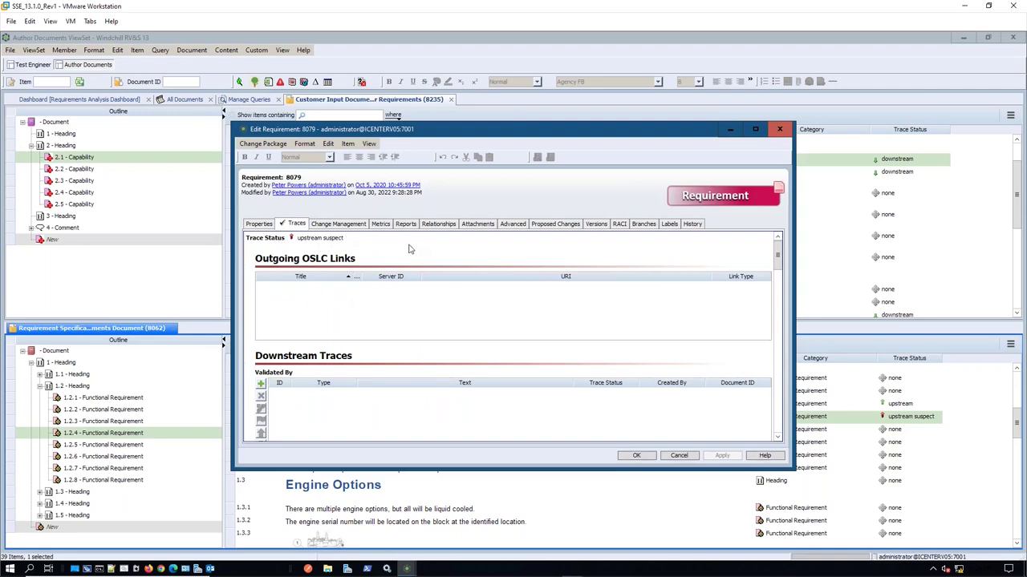
pyautogui.scroll(-5, 449, 301)
pyautogui.scroll(-8, 447, 331)
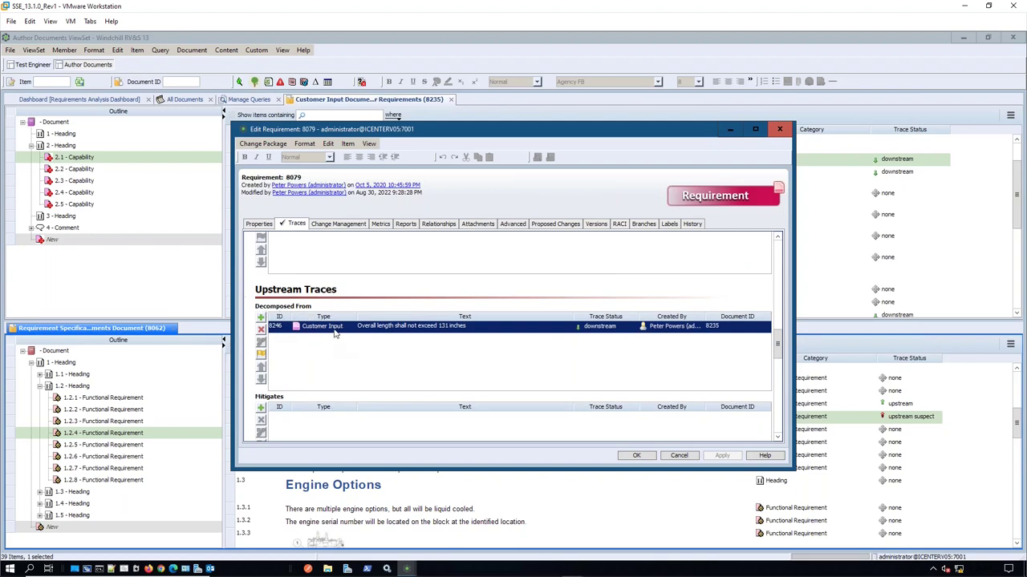
pyautogui.scroll(5, 336, 336)
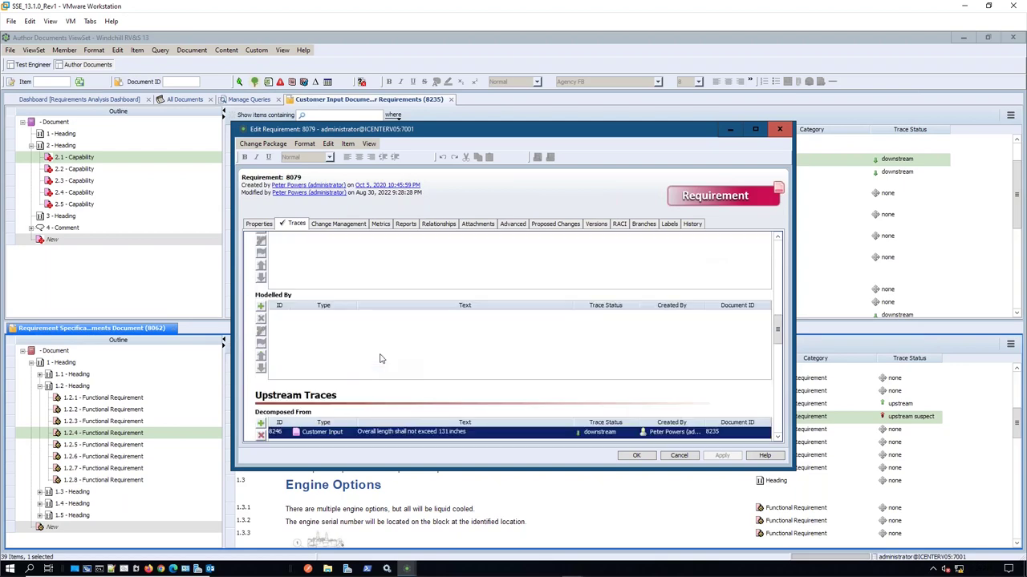
pyautogui.scroll(4, 331, 333)
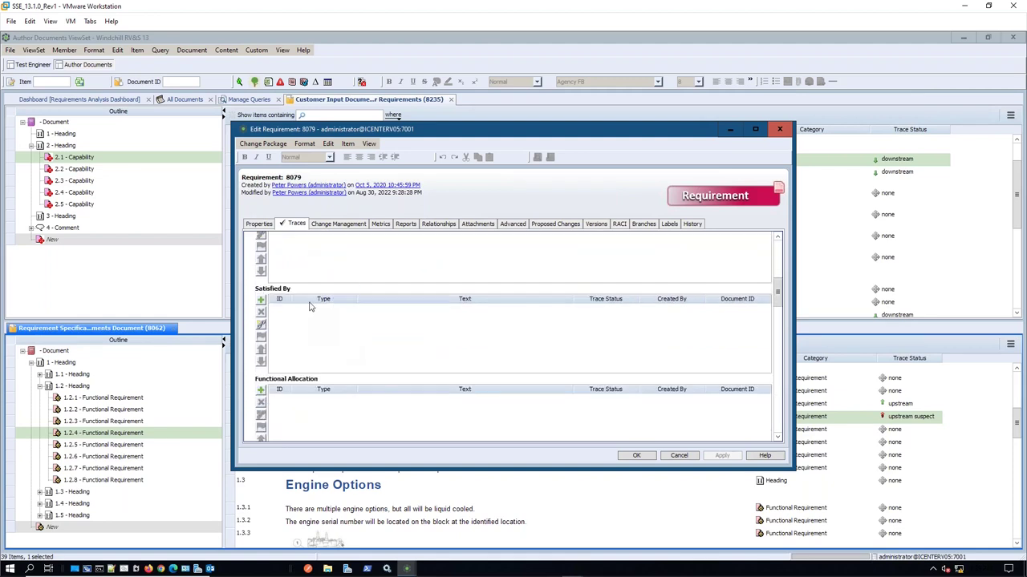
pyautogui.scroll(2, 301, 305)
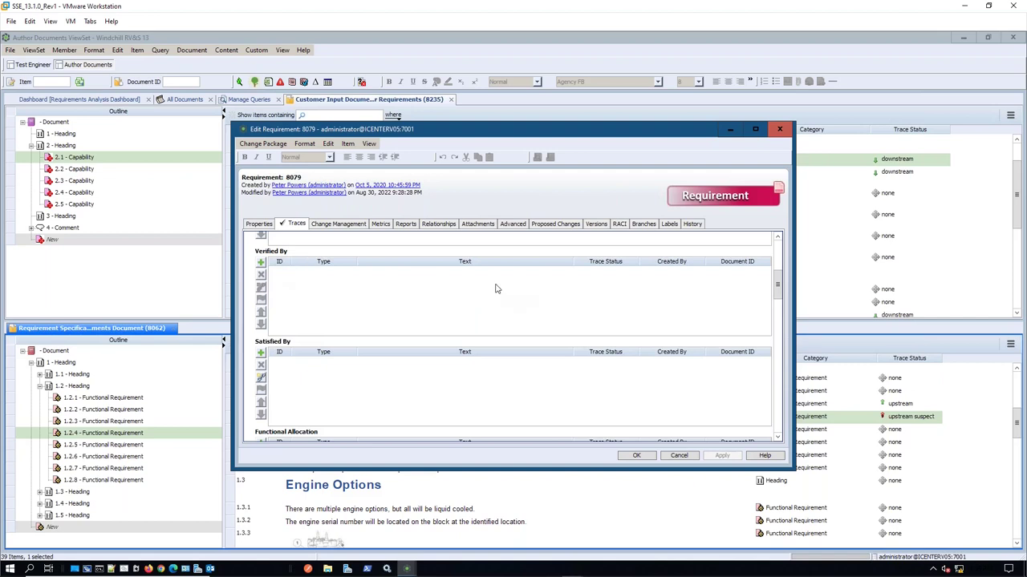
pyautogui.click(781, 130)
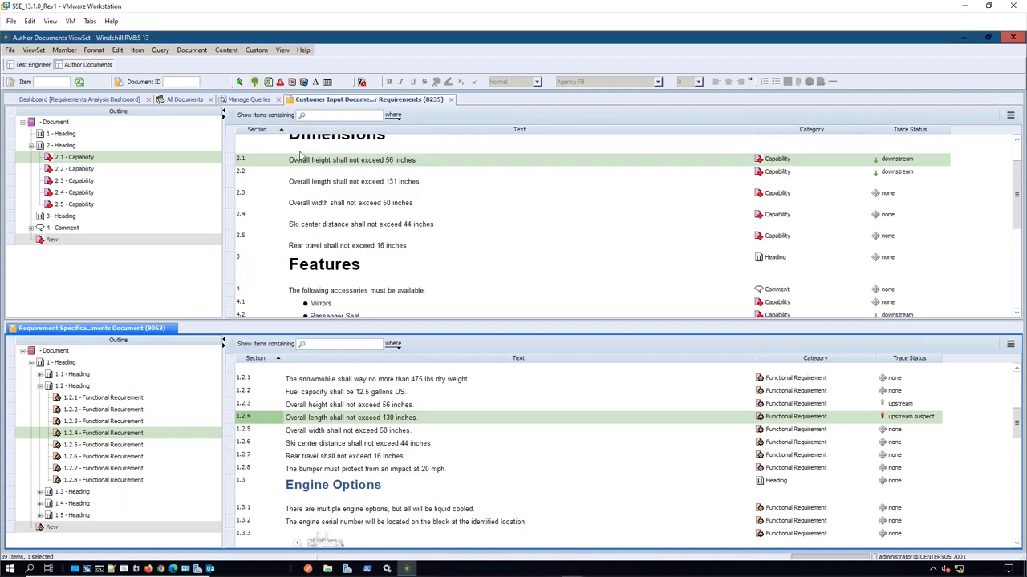
# - Close the specification pane and run Custom > Requirements Trace Report on document 8062
pyautogui.click(173, 329)
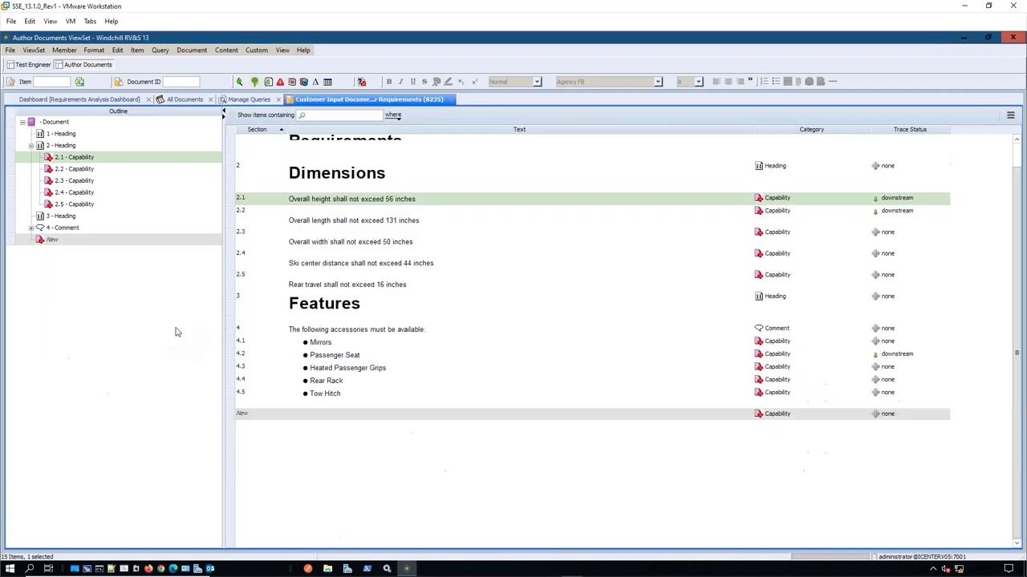
pyautogui.click(187, 99)
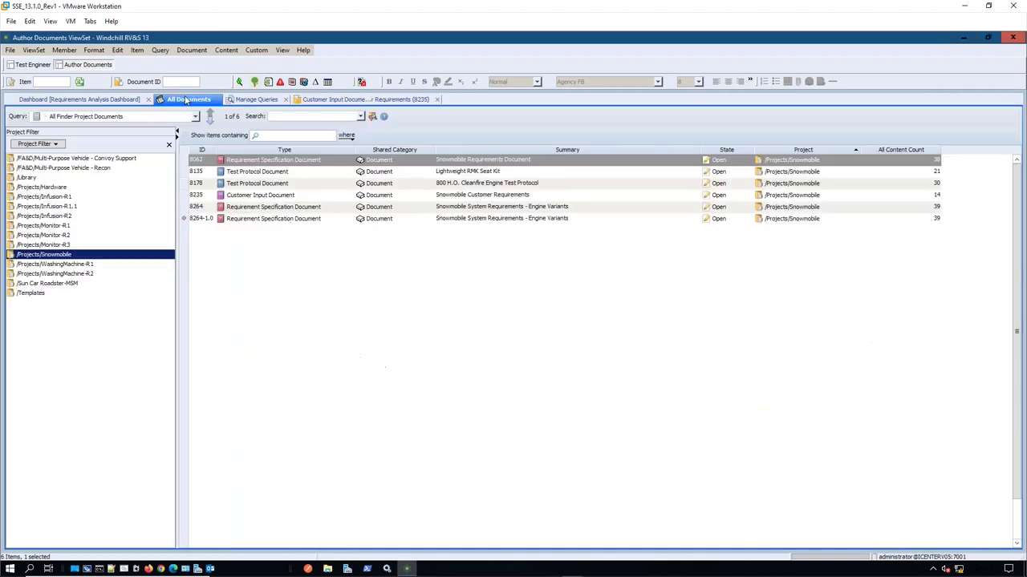
pyautogui.click(277, 162)
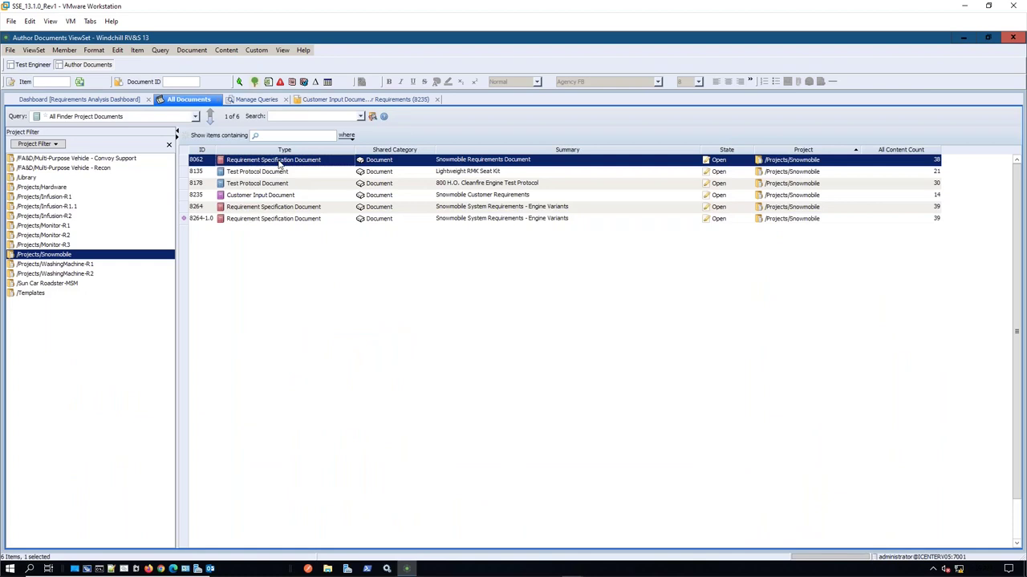
pyautogui.click(257, 52)
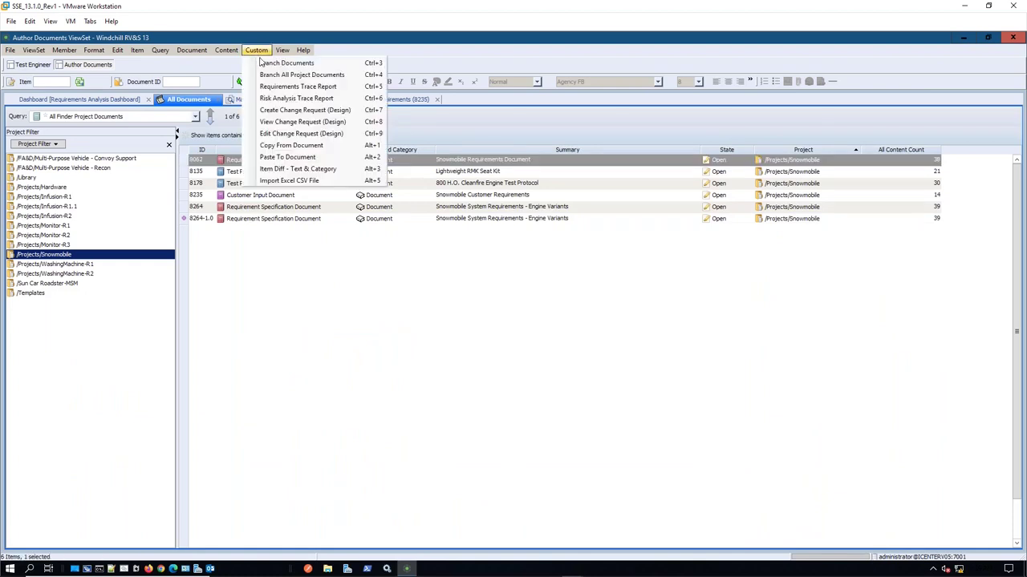
pyautogui.click(287, 157)
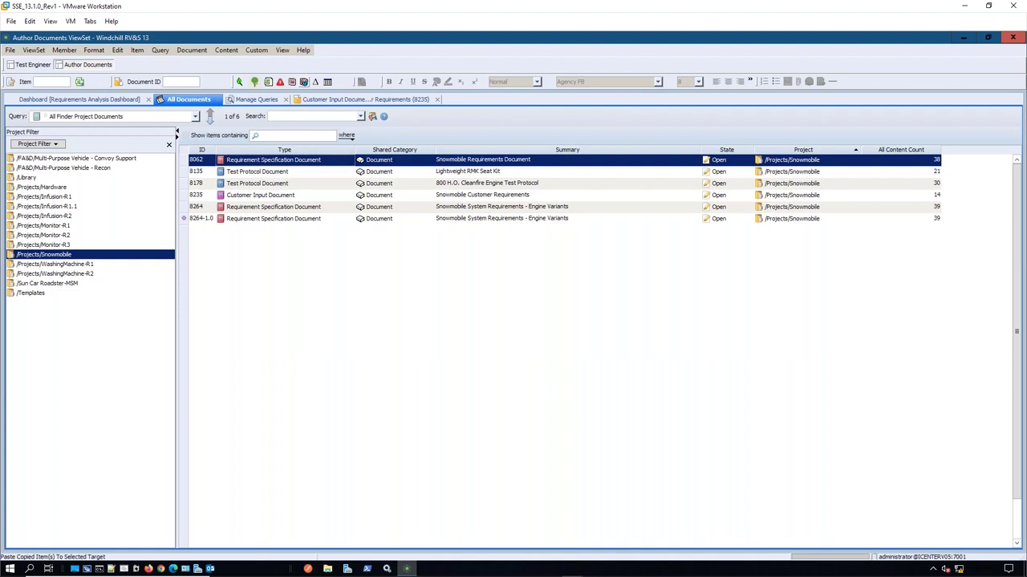
pyautogui.press('End')
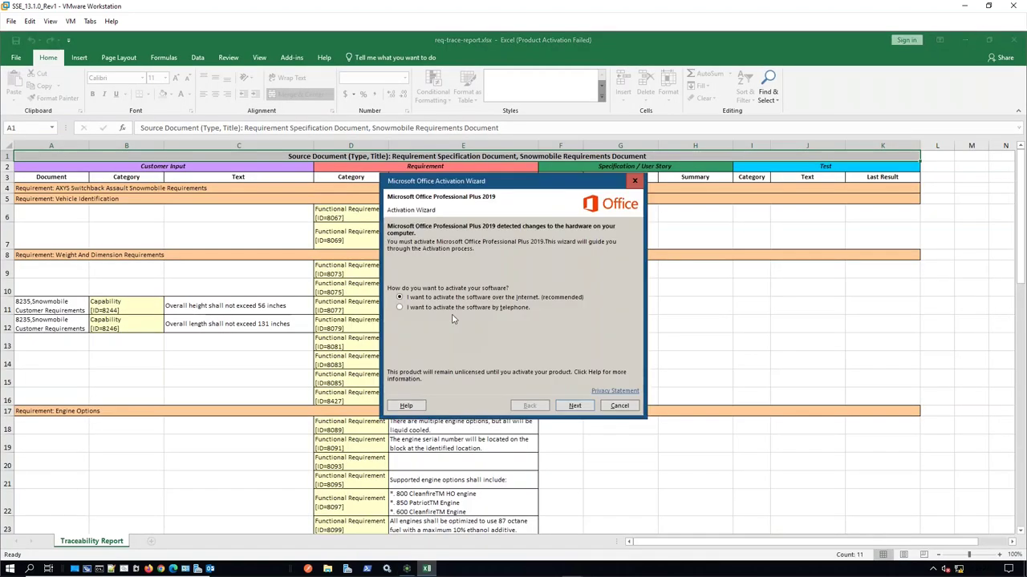
# - Dismiss the Office activation prompt and scroll through the Traceability Report sheet
pyautogui.click(635, 408)
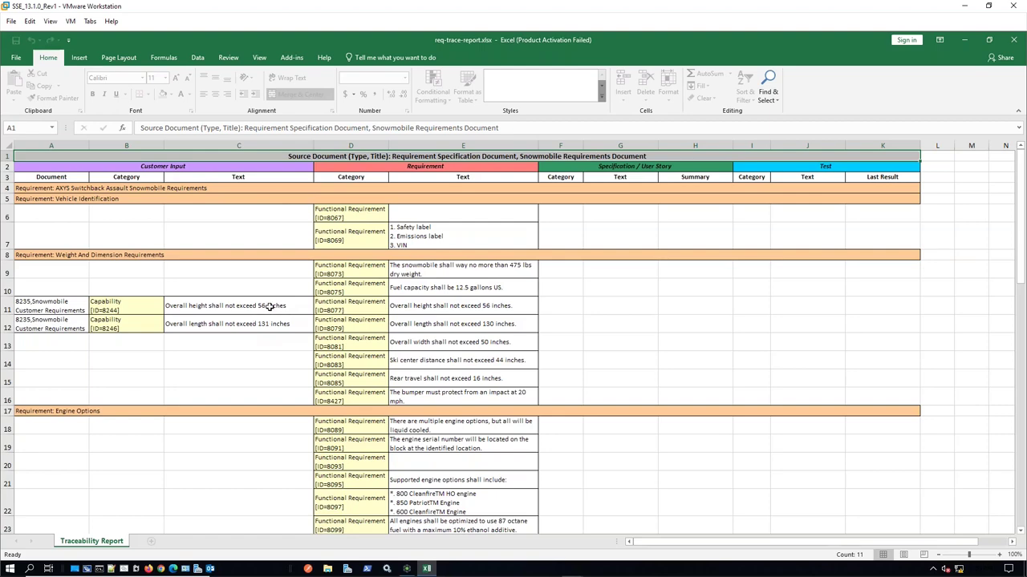
pyautogui.scroll(-1, 632, 337)
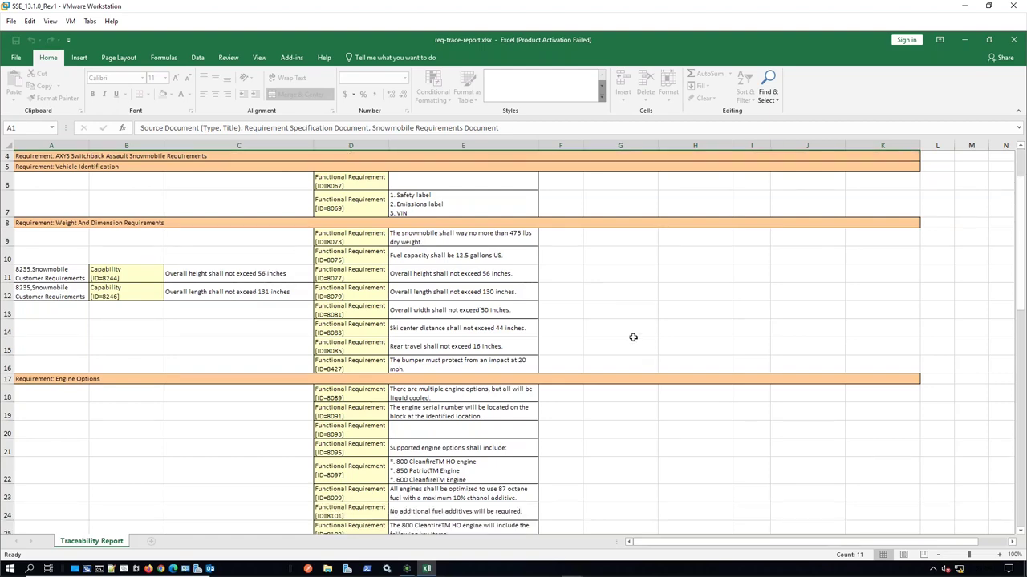
pyautogui.scroll(-8, 561, 301)
pyautogui.scroll(3, 493, 267)
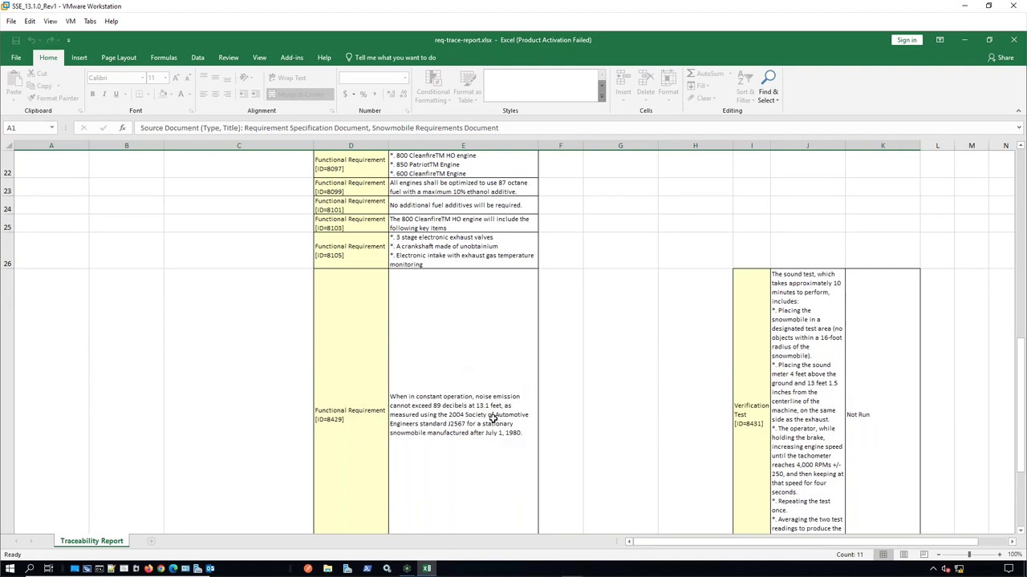
pyautogui.scroll(1, 596, 369)
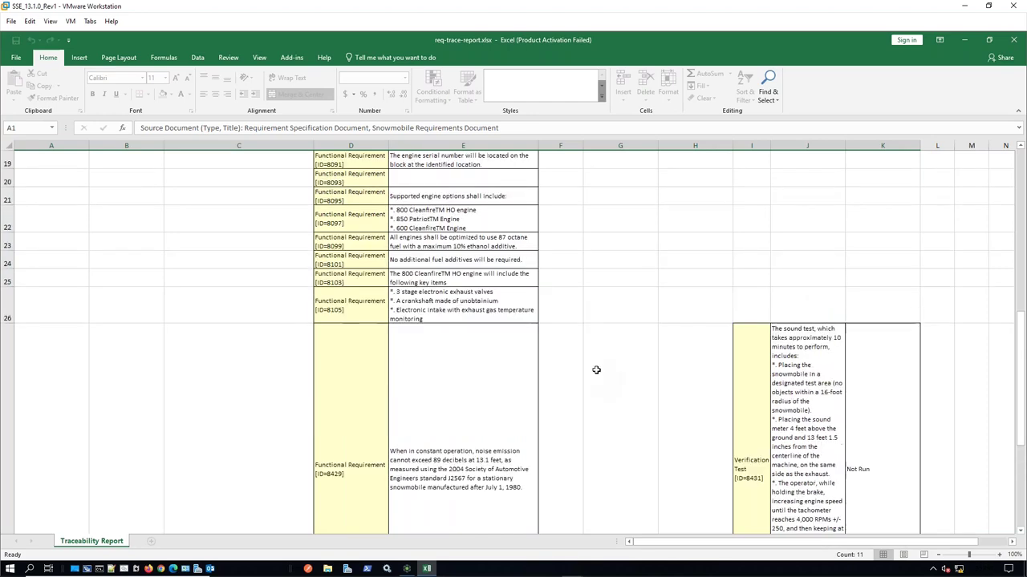
pyautogui.scroll(6, 596, 370)
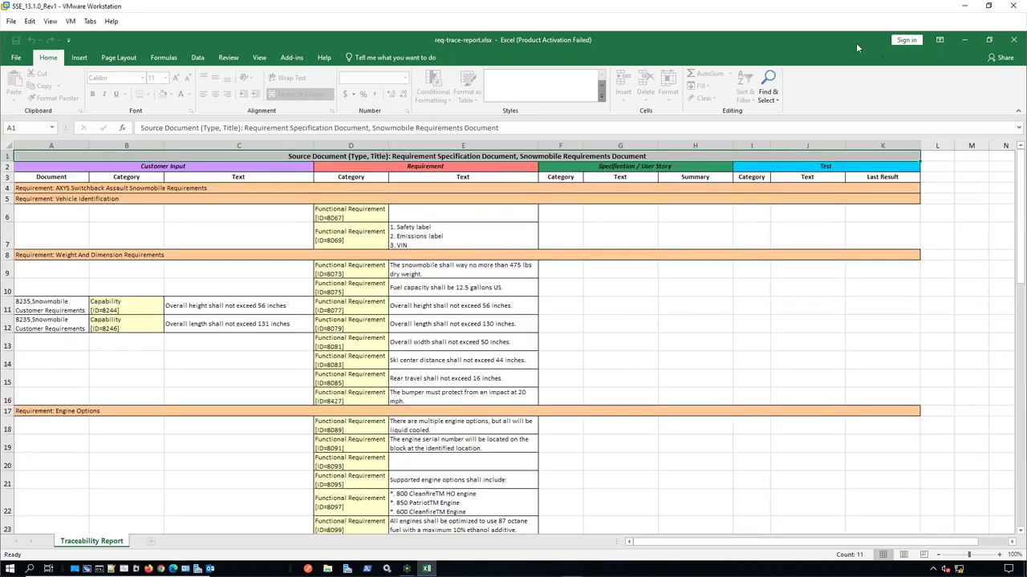
# - Baseline Snowmobile Requirements Document 8062 with the label 'Design Review'
pyautogui.moveTo(839, 39); pyautogui.dragTo(766, 92)
pyautogui.click(482, 74)
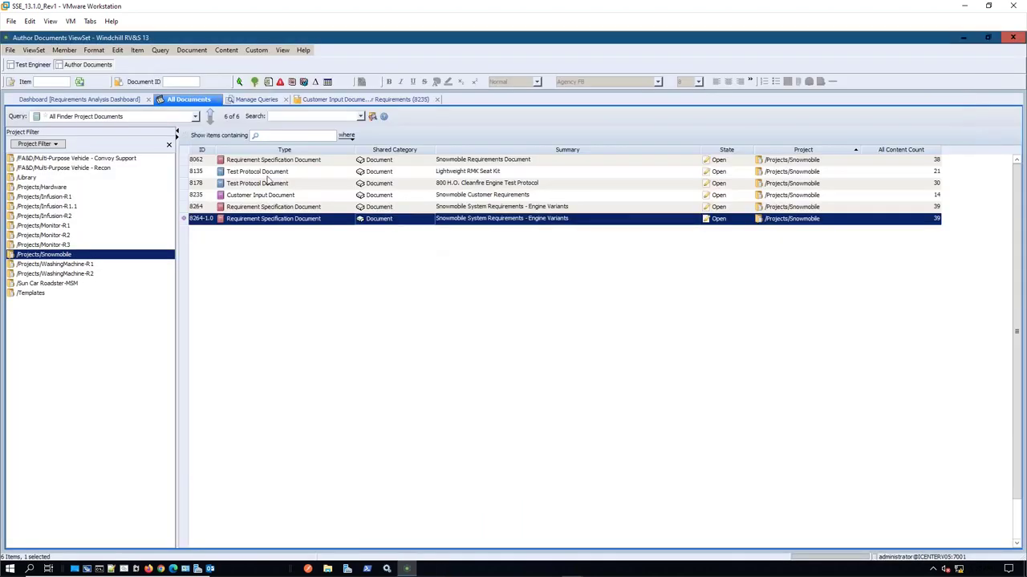
pyautogui.click(286, 161)
pyautogui.click(191, 50)
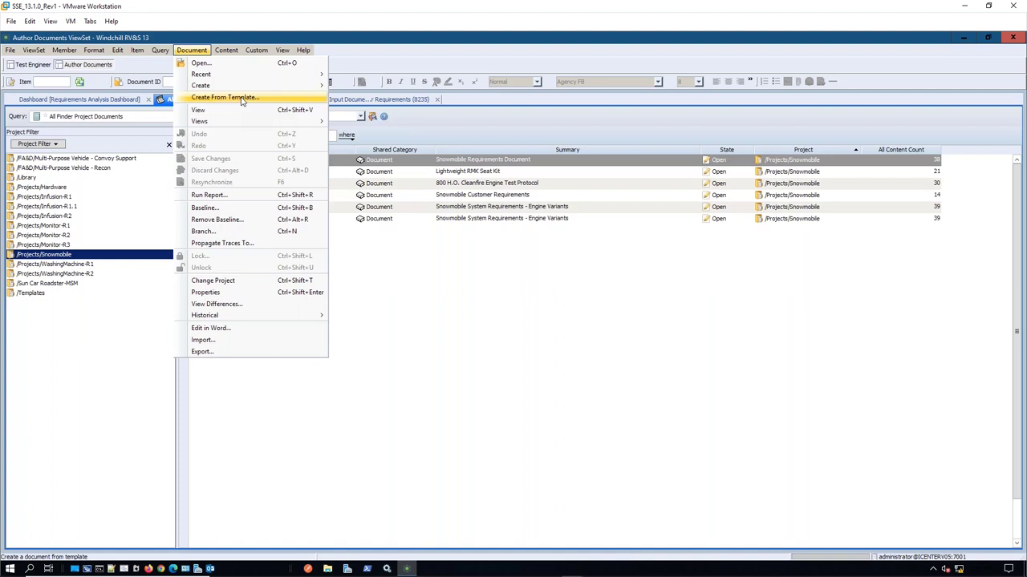
pyautogui.click(227, 212)
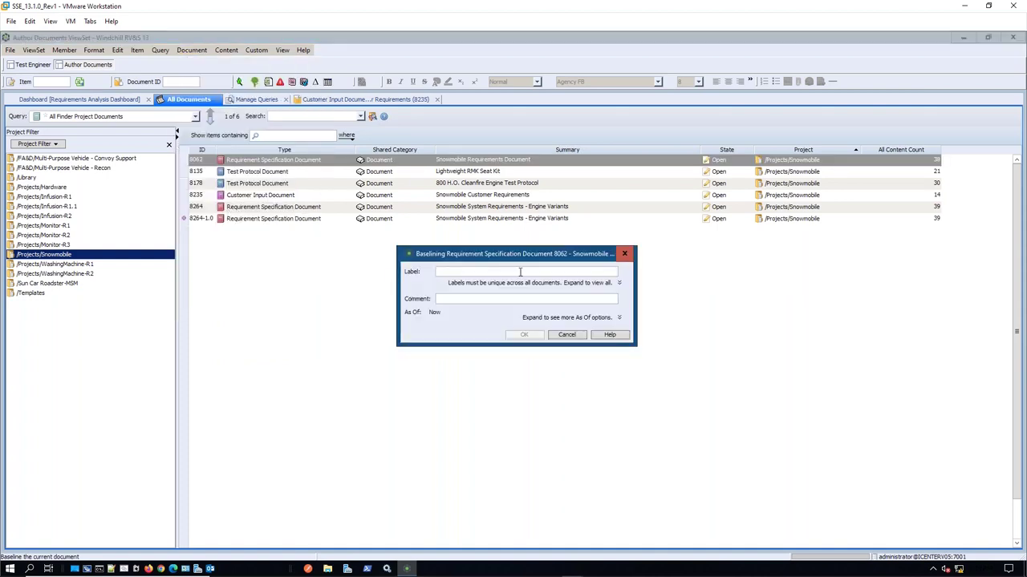
pyautogui.write('Design Review')
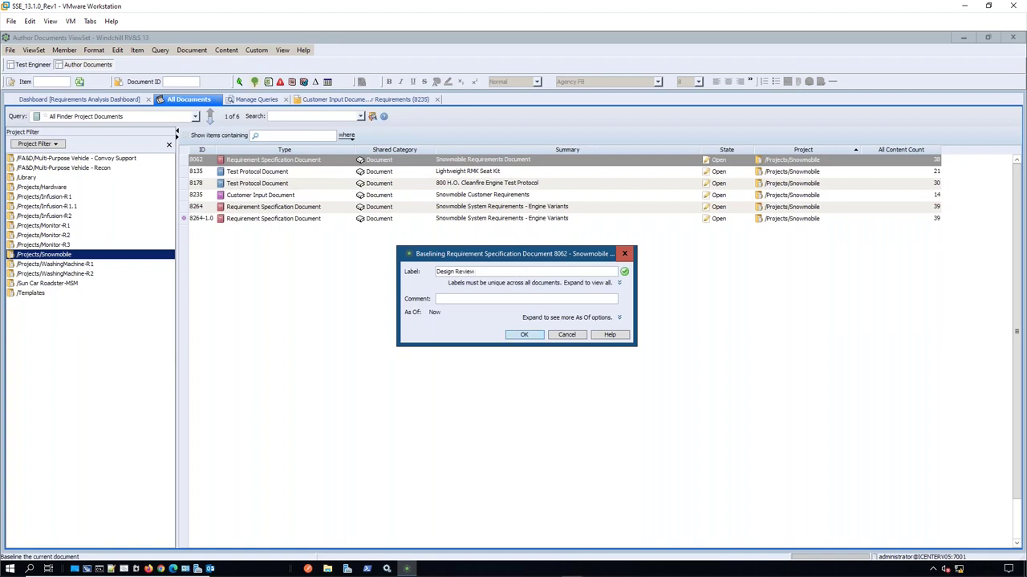
pyautogui.click(525, 335)
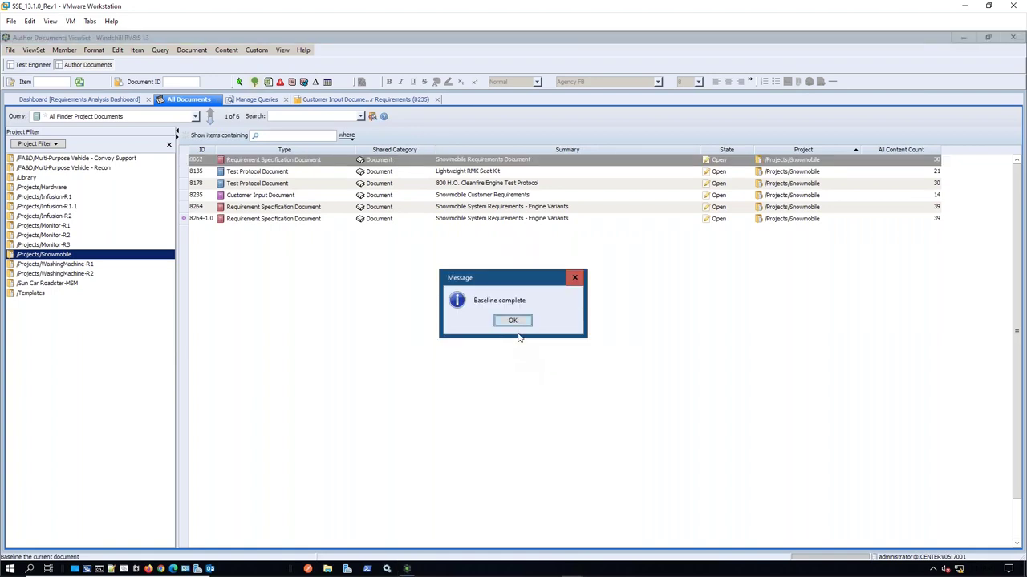
pyautogui.click(522, 321)
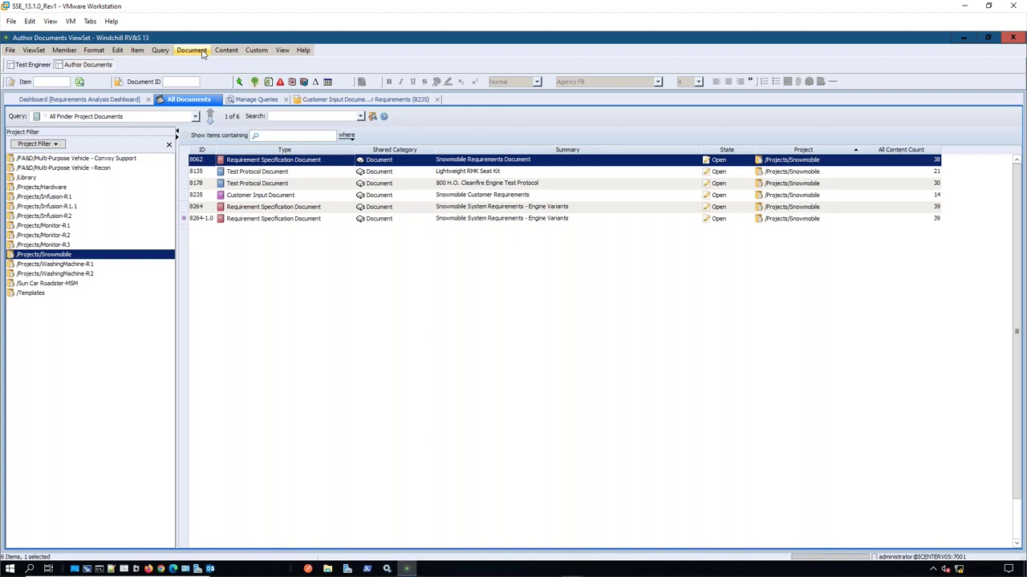
pyautogui.click(203, 53)
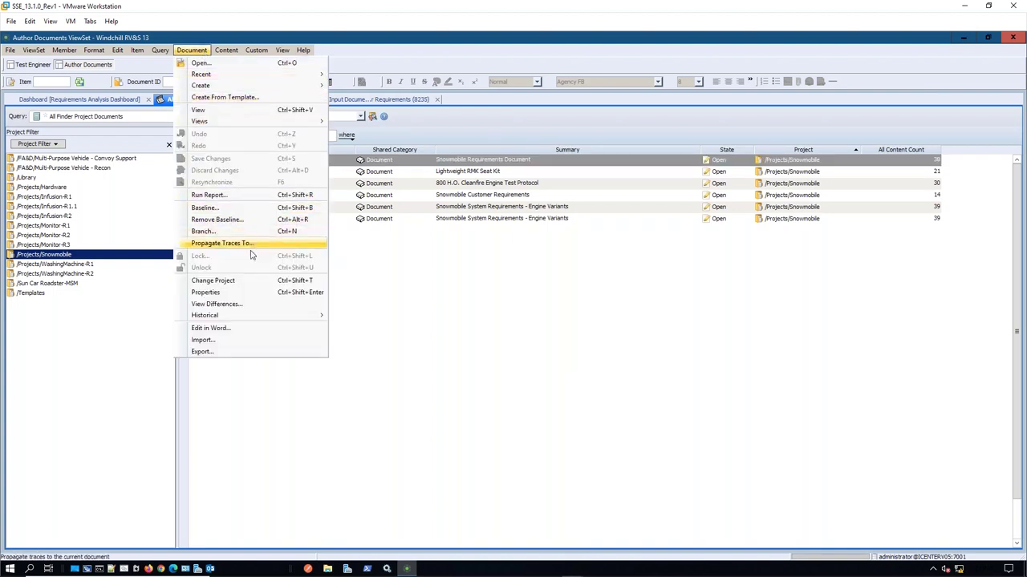
pyautogui.moveTo(238, 318)
pyautogui.click(365, 318)
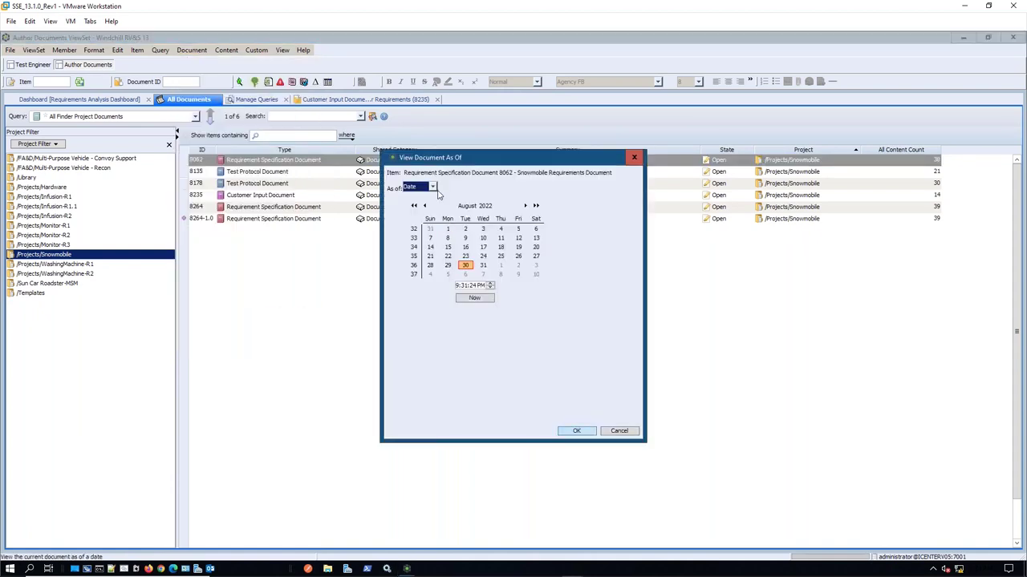
pyautogui.click(432, 187)
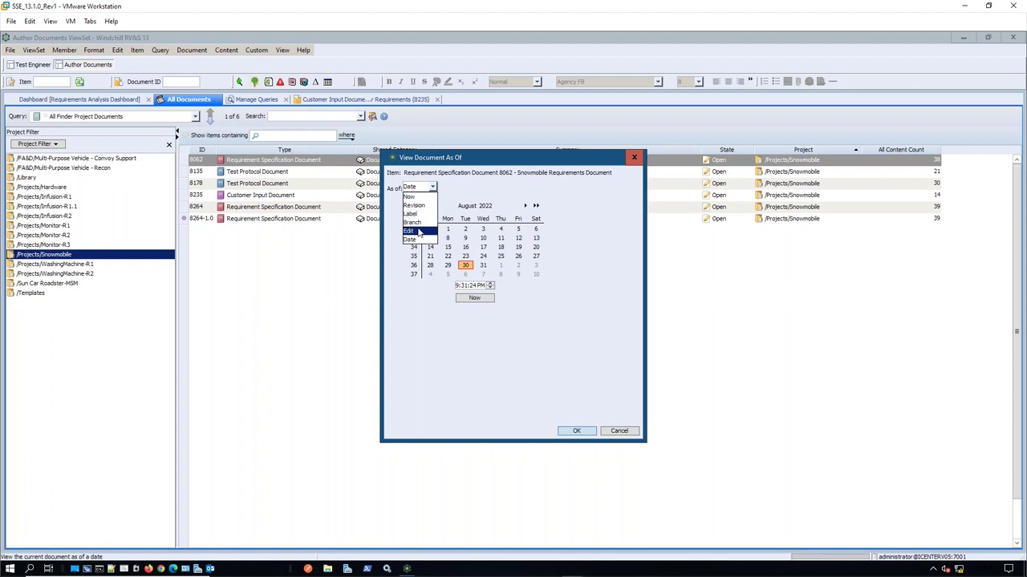
pyautogui.click(412, 214)
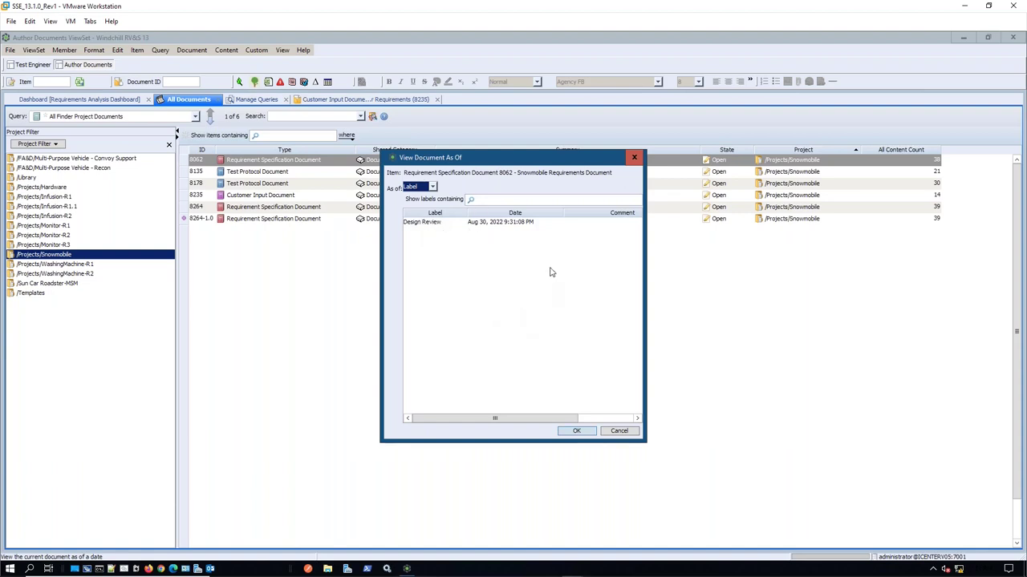
pyautogui.click(629, 433)
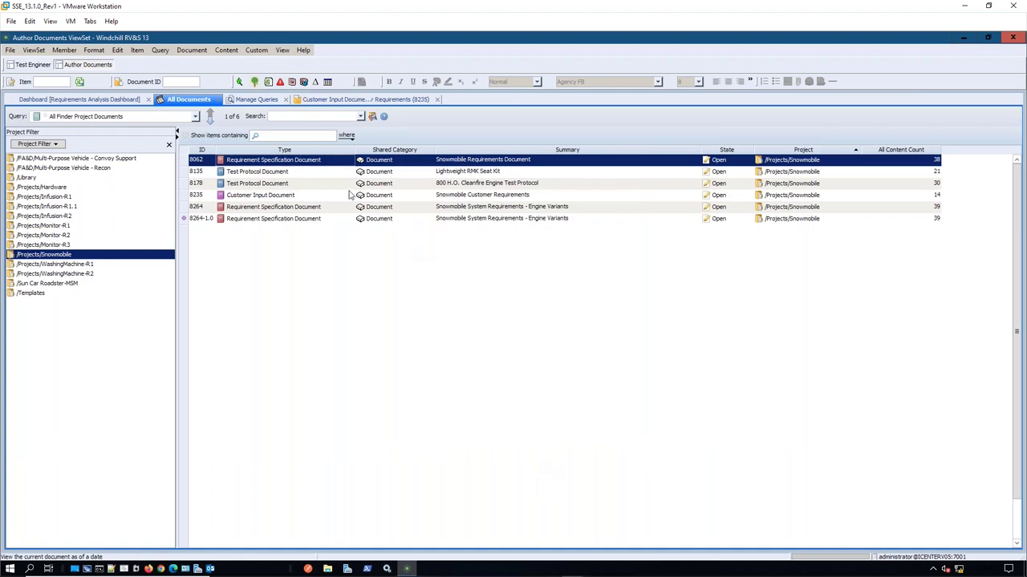
# - Compare document 8062 against its Oct 7, 2020 1:30:23 AM edit in View Document Differences
pyautogui.click(192, 49)
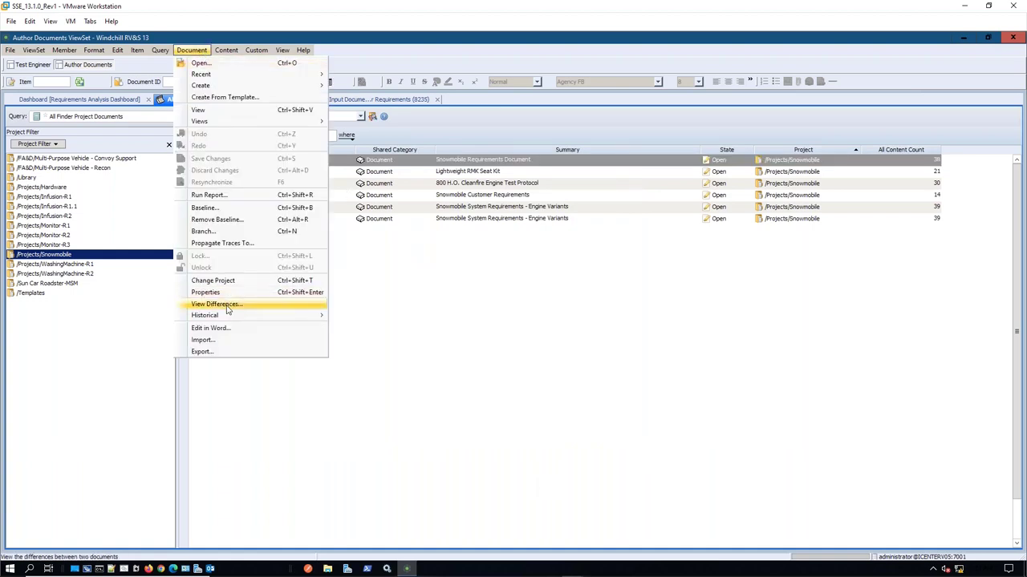
pyautogui.click(217, 304)
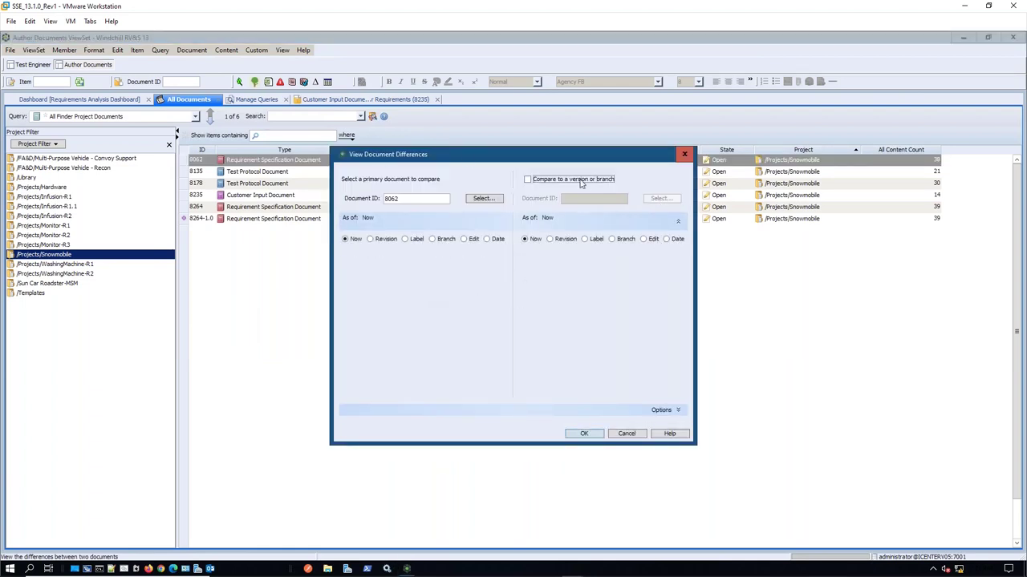
pyautogui.click(528, 181)
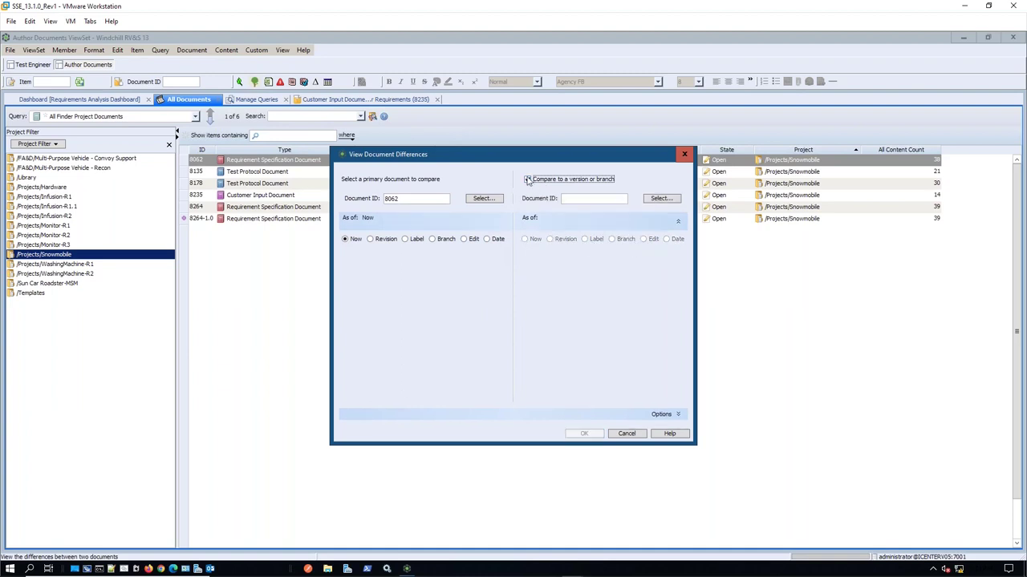
pyautogui.click(528, 181)
pyautogui.click(644, 239)
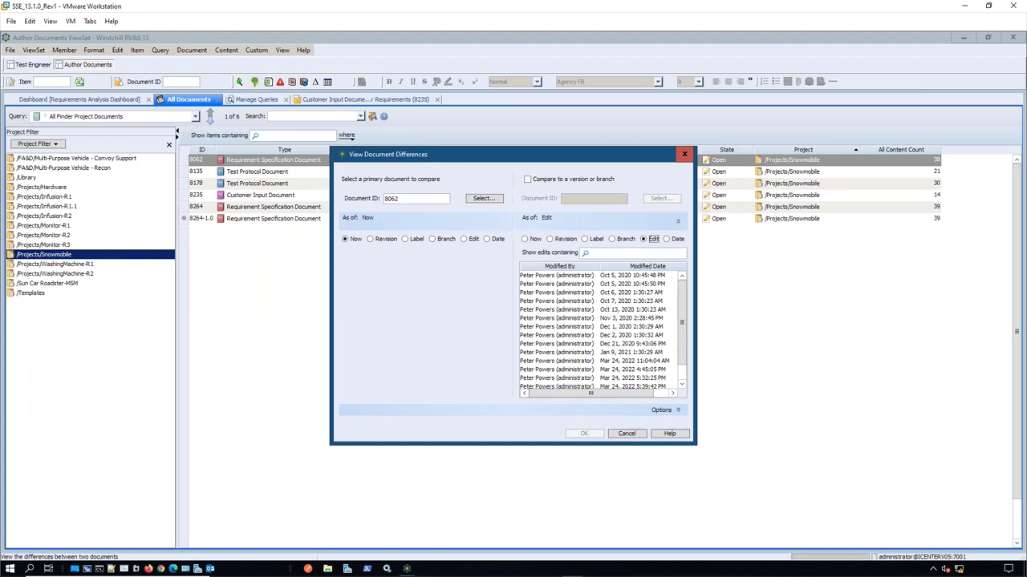
pyautogui.click(570, 302)
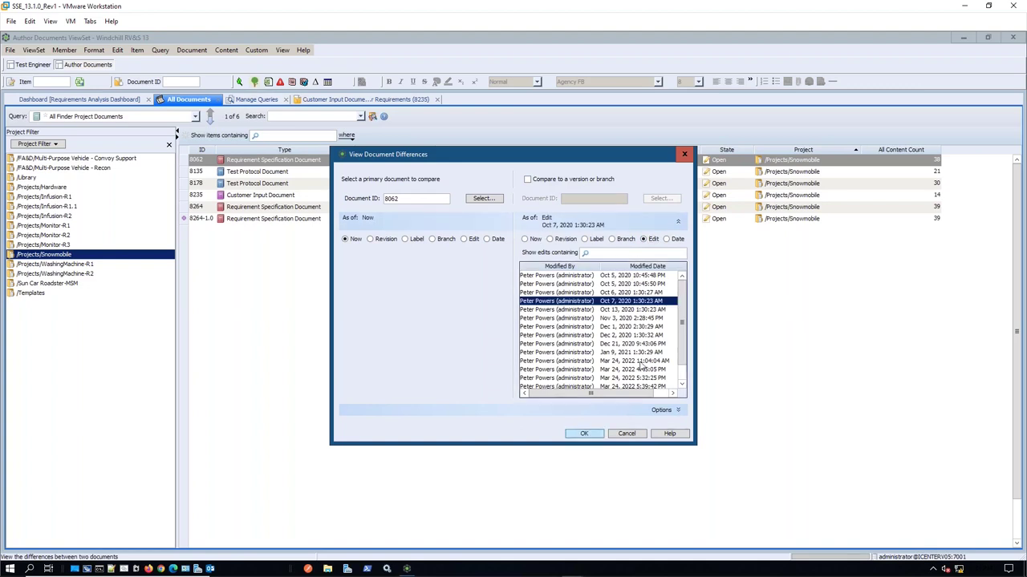
pyautogui.click(585, 434)
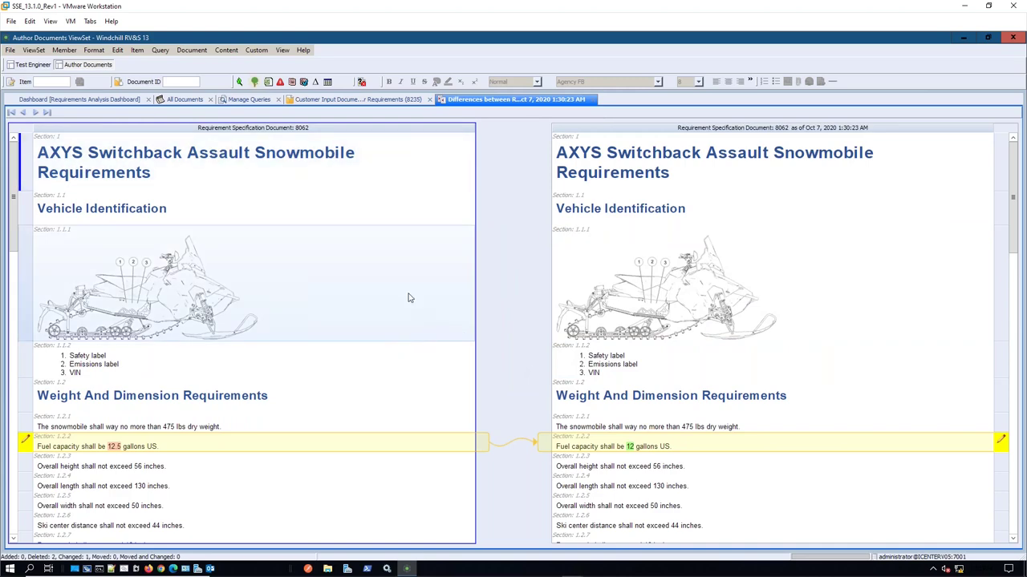
# - Step through the differences from the Oct 7, 2020 version, noting fuel capacity 12.5 vs 12 gallons, then close them
pyautogui.click(35, 114)
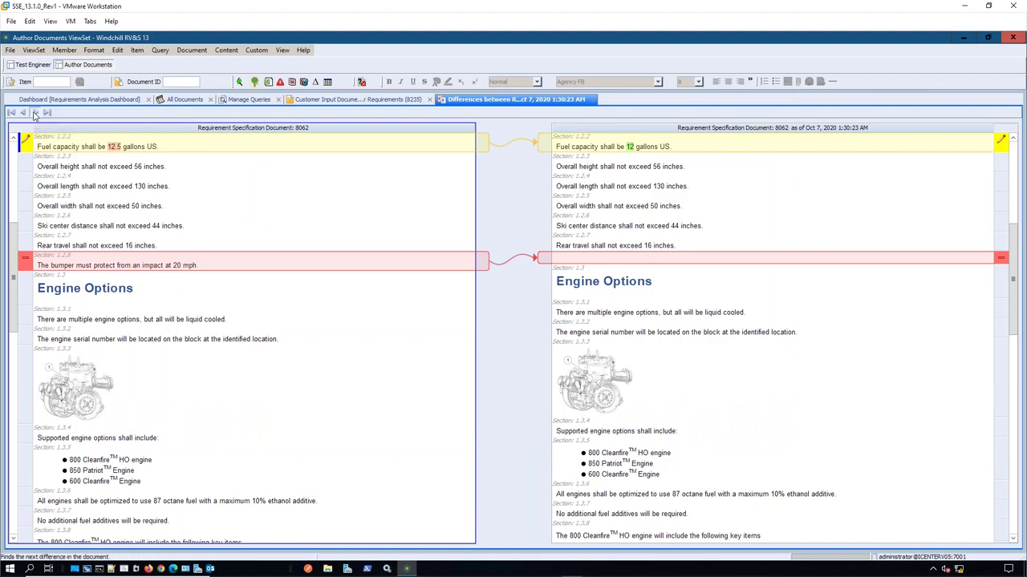
pyautogui.click(35, 114)
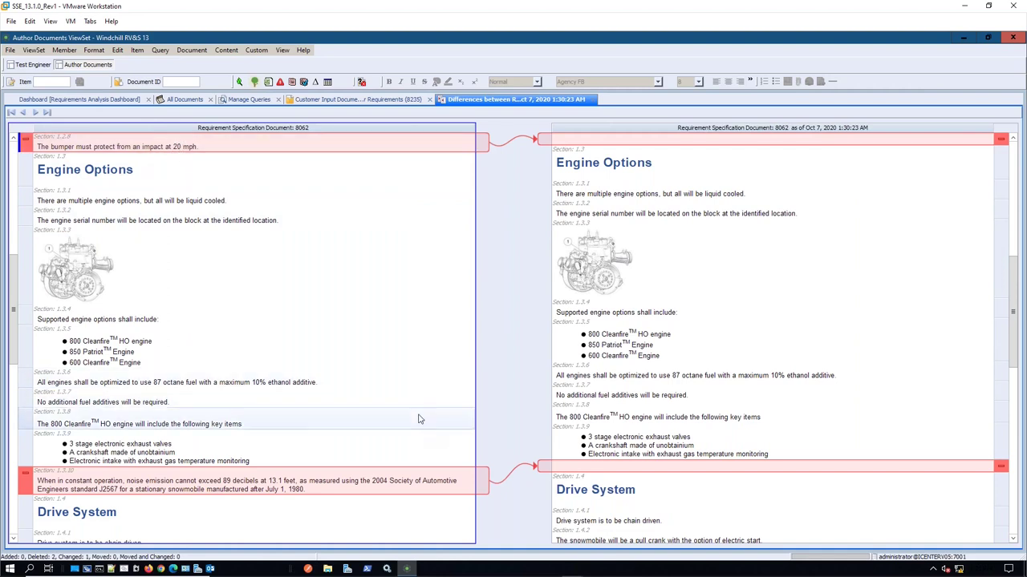
pyautogui.scroll(5, 669, 300)
pyautogui.scroll(5, 688, 318)
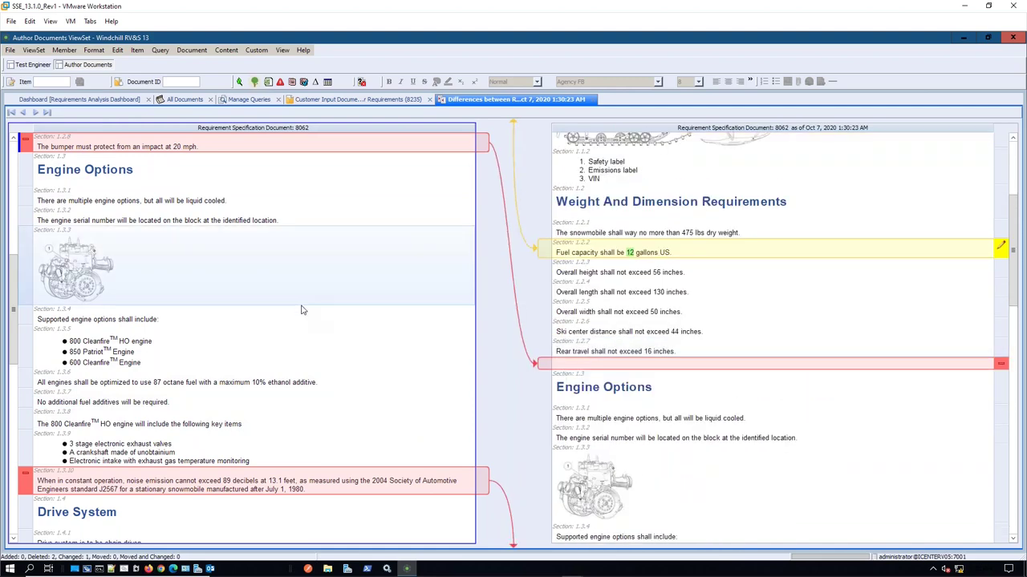
pyautogui.scroll(9, 317, 328)
pyautogui.scroll(3, 318, 328)
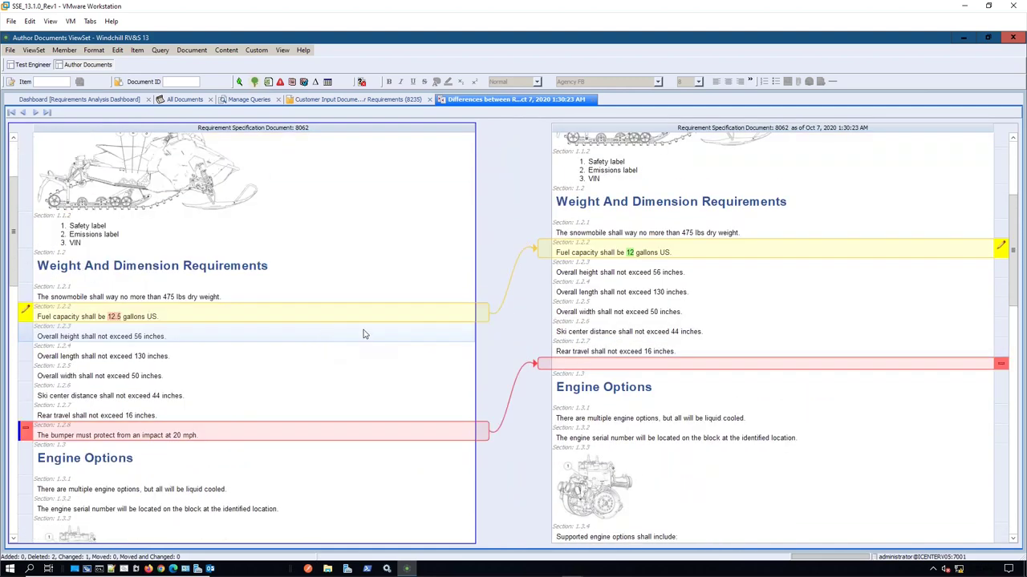
pyautogui.scroll(3, 364, 339)
pyautogui.scroll(4, 795, 165)
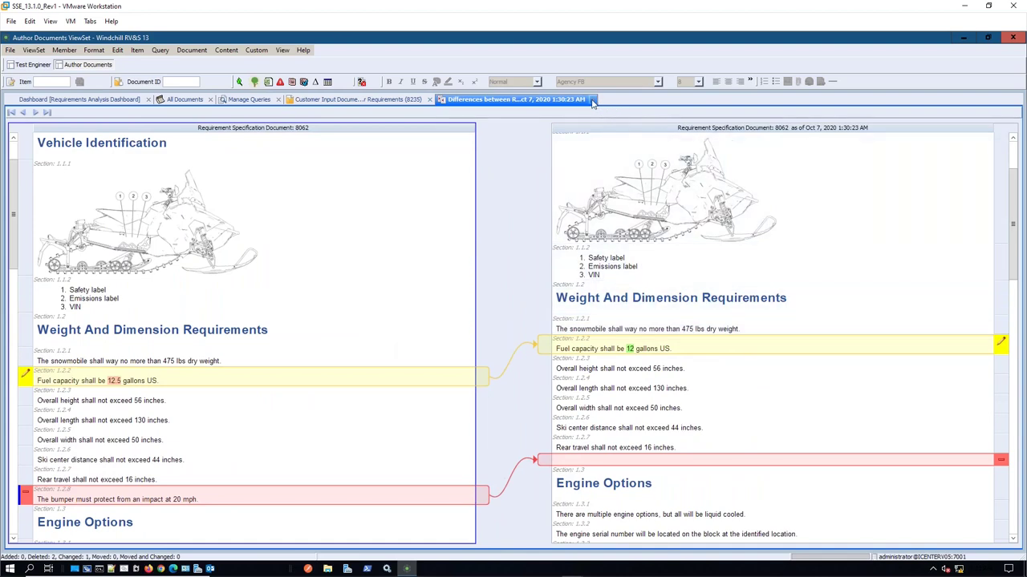
pyautogui.scroll(-2, 608, 193)
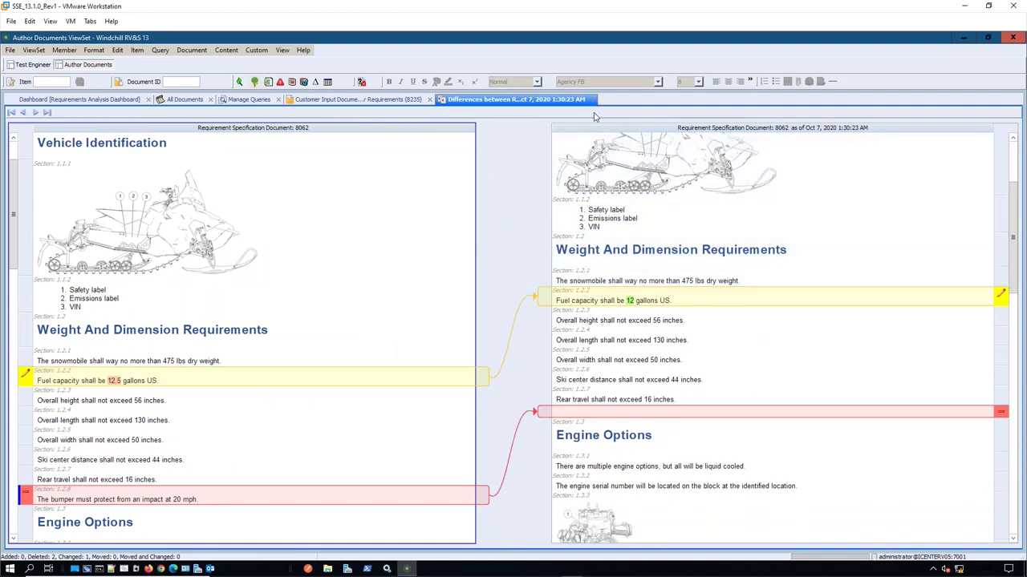
pyautogui.click(593, 99)
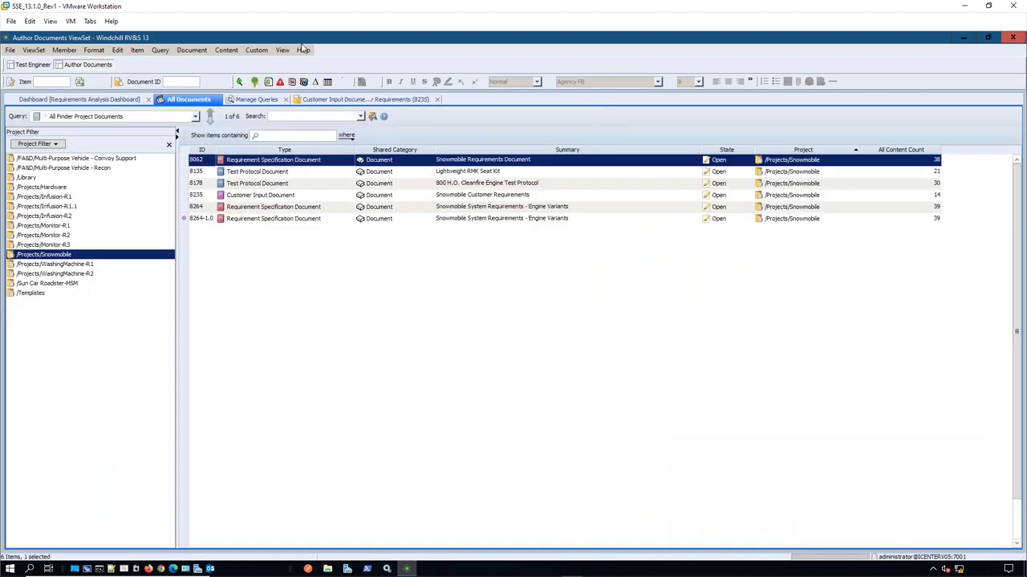
pyautogui.click(191, 50)
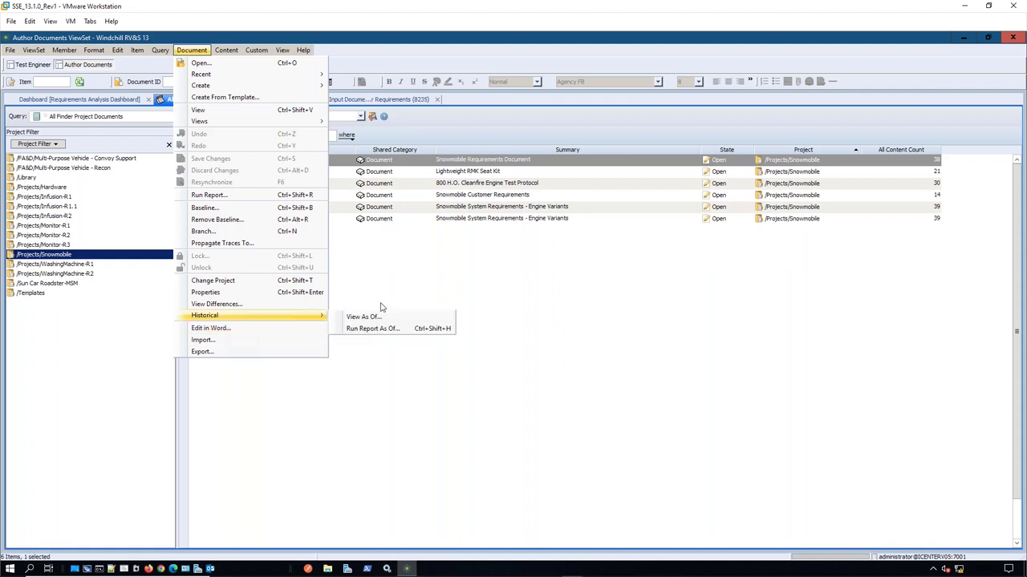
pyautogui.click(383, 309)
pyautogui.click(335, 218)
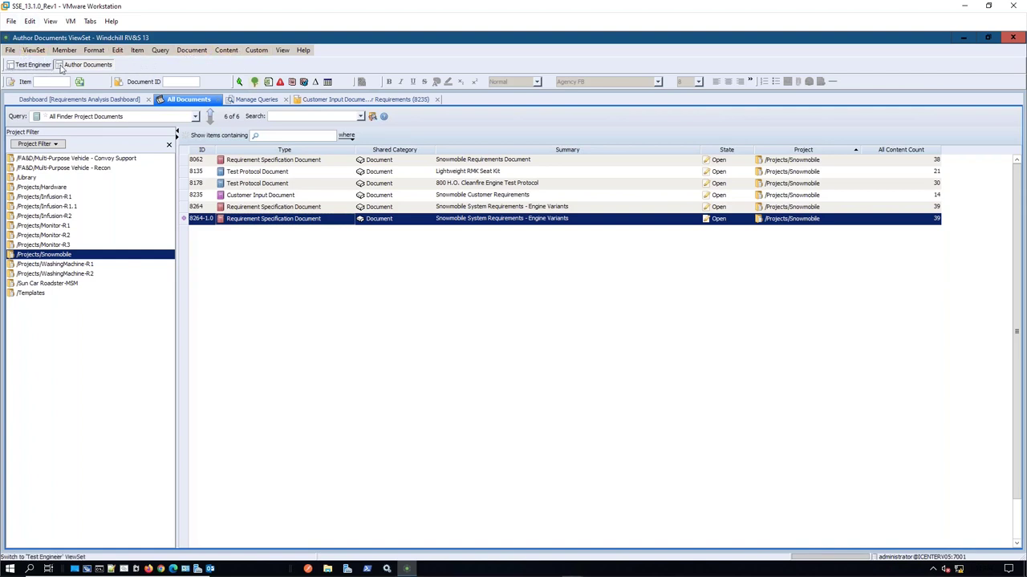
# - Open the Test Engineer view set, widen the Item panel, and load the All Test Objectives query
pyautogui.click(32, 66)
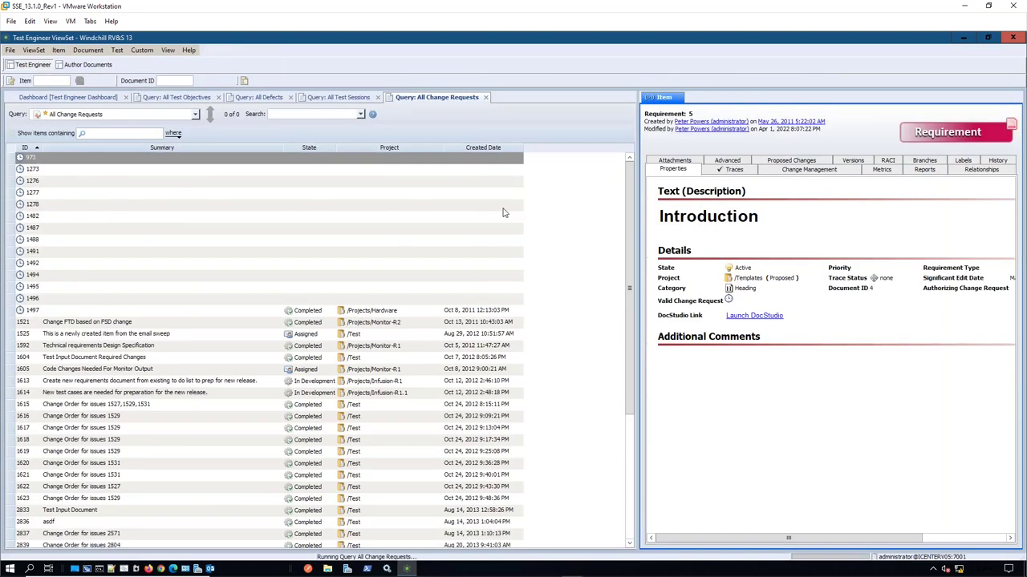
pyautogui.moveTo(637, 224); pyautogui.dragTo(588, 224)
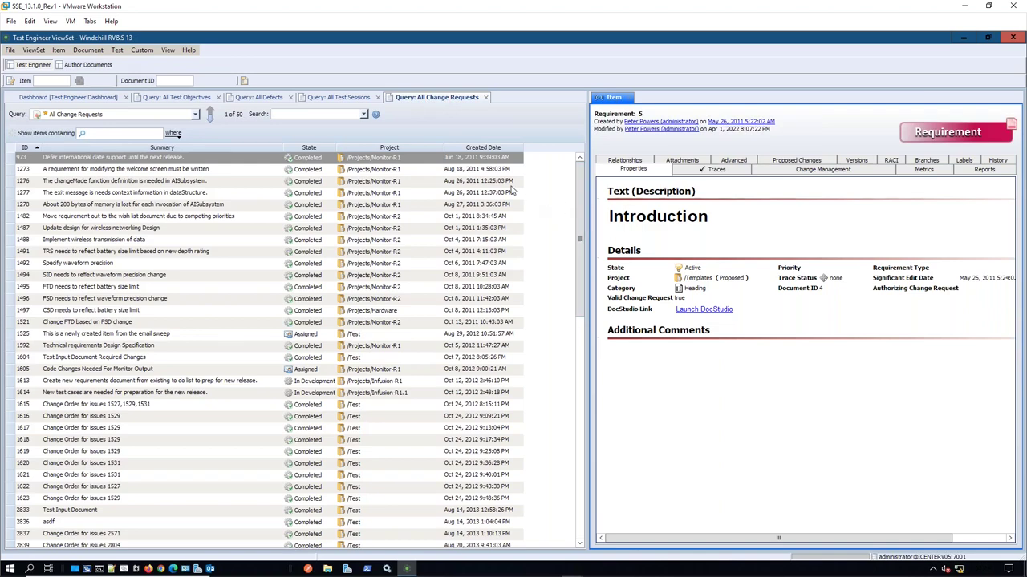
pyautogui.click(174, 97)
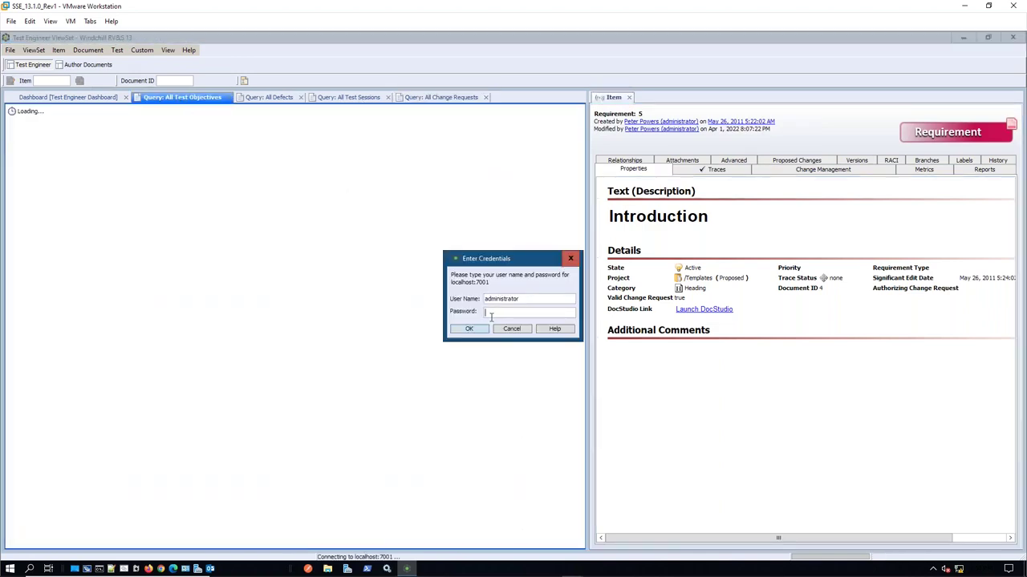
# - Sign in with the account password, then list All Test Sessions and select Test Session 1294
pyautogui.write('password')
pyautogui.press('Return')
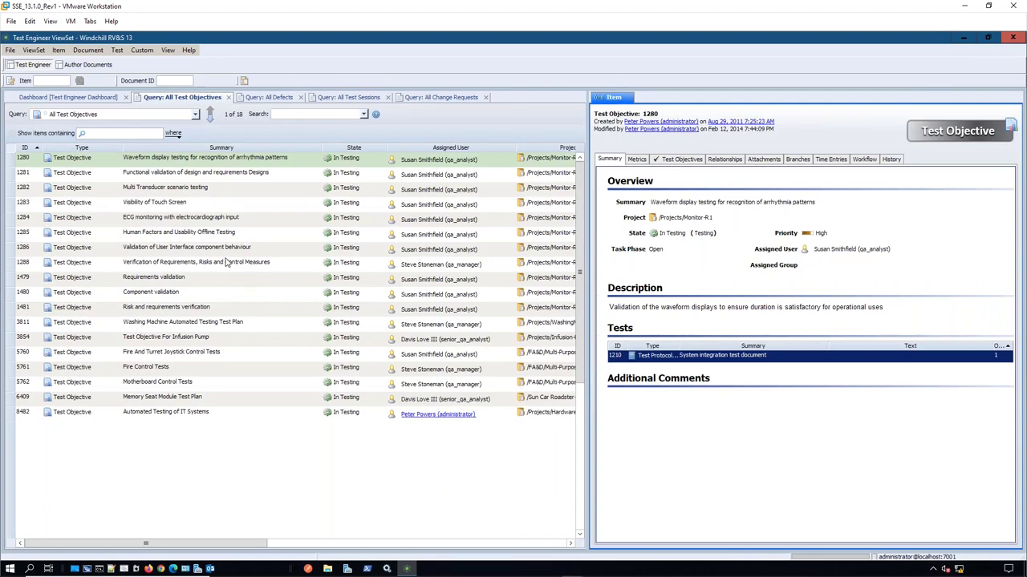
pyautogui.click(347, 97)
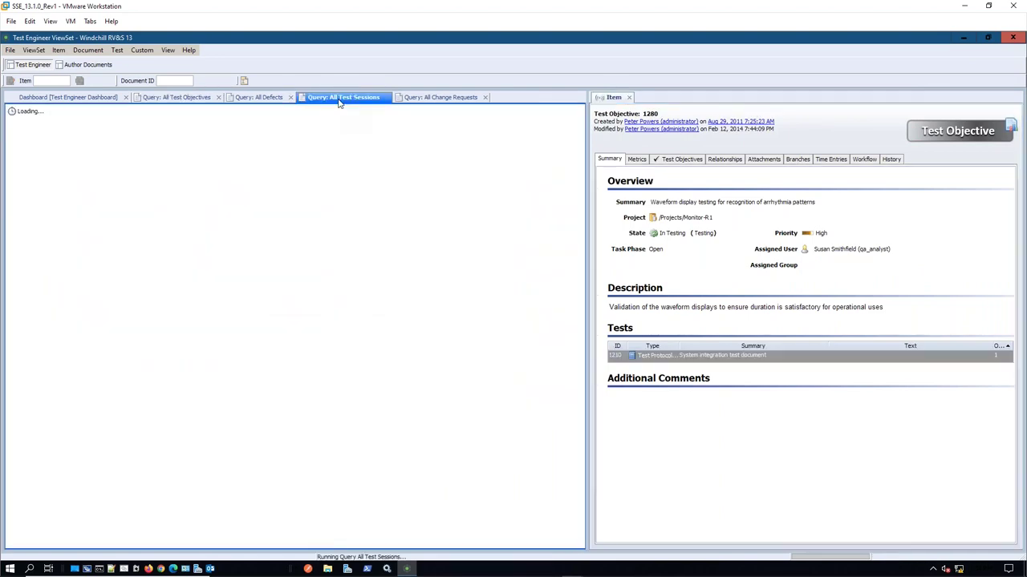
pyautogui.click(178, 470)
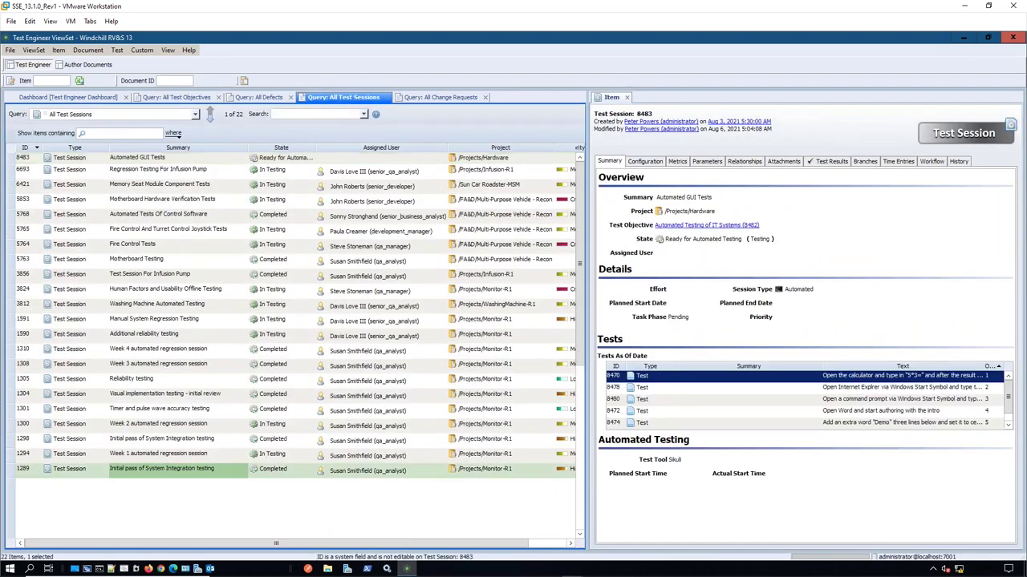
pyautogui.press('Up')
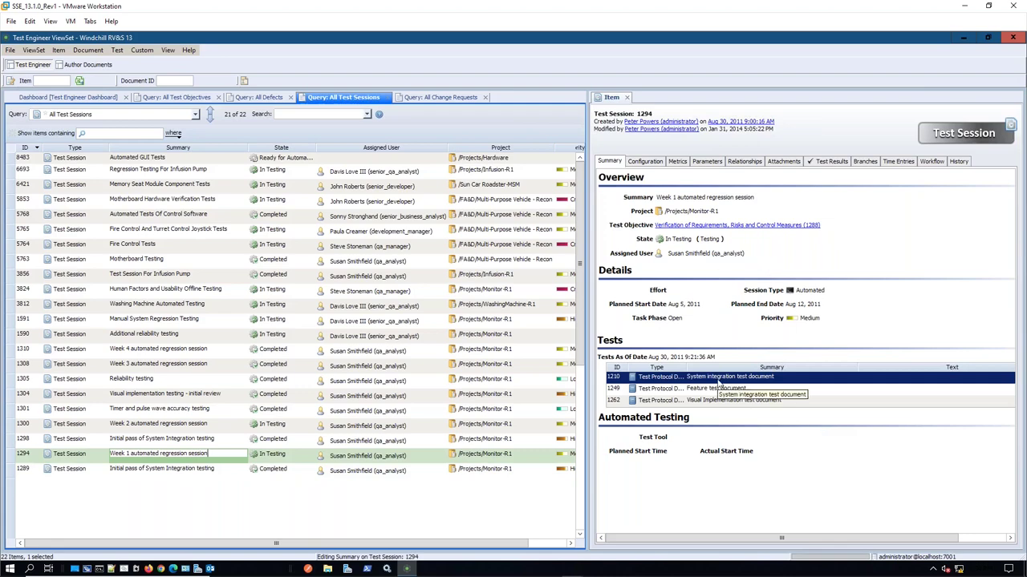
# - Check Test Session 1294's Workflow and History, then sort the test sessions by Priority
pyautogui.click(935, 162)
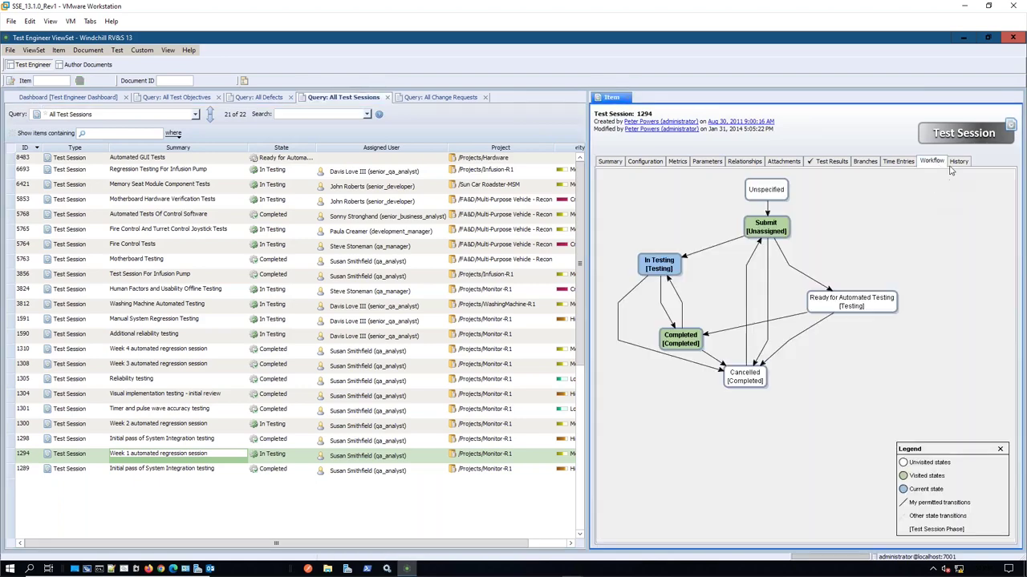
pyautogui.click(960, 162)
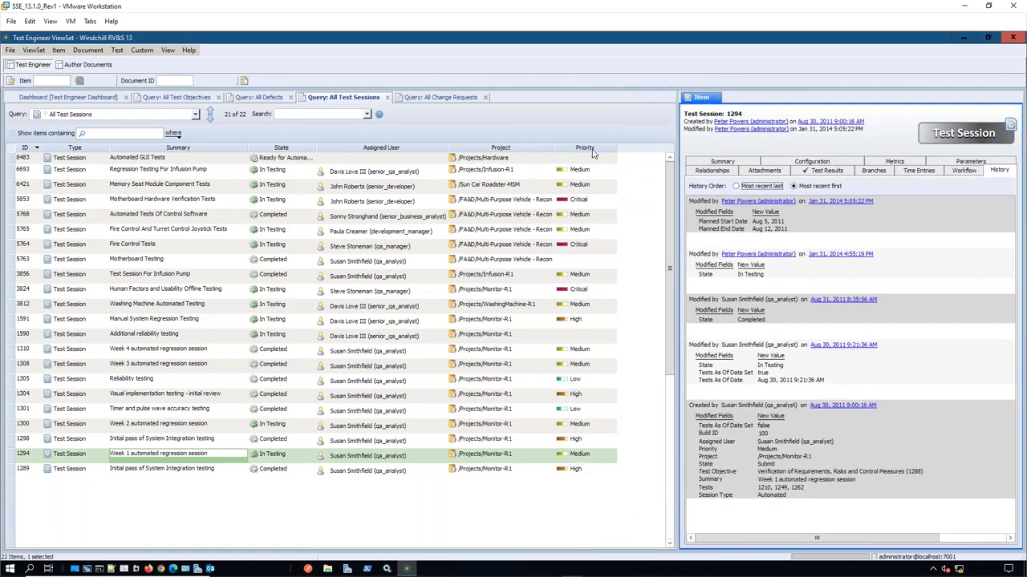
pyautogui.click(592, 150)
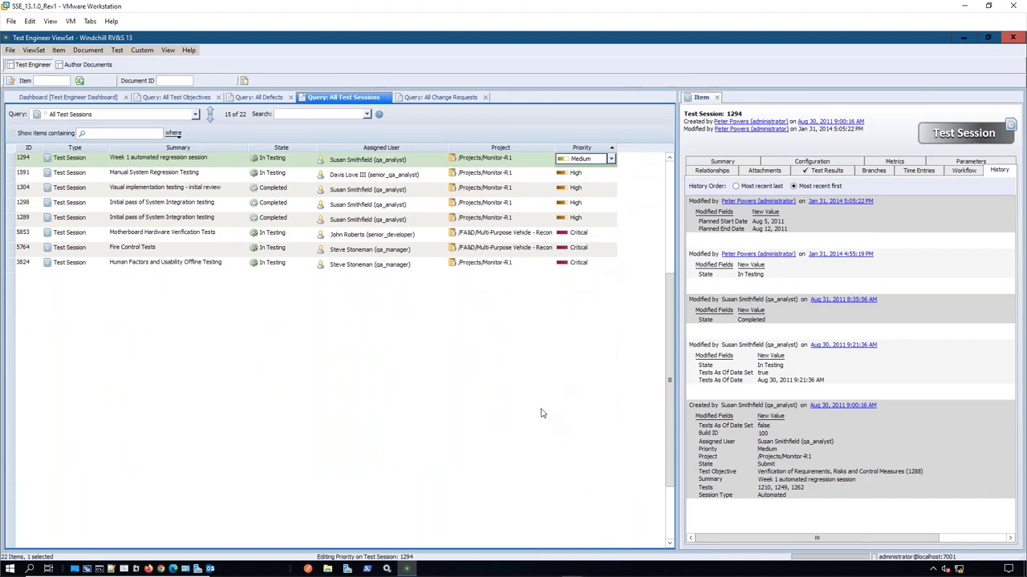
pyautogui.scroll(4, 542, 432)
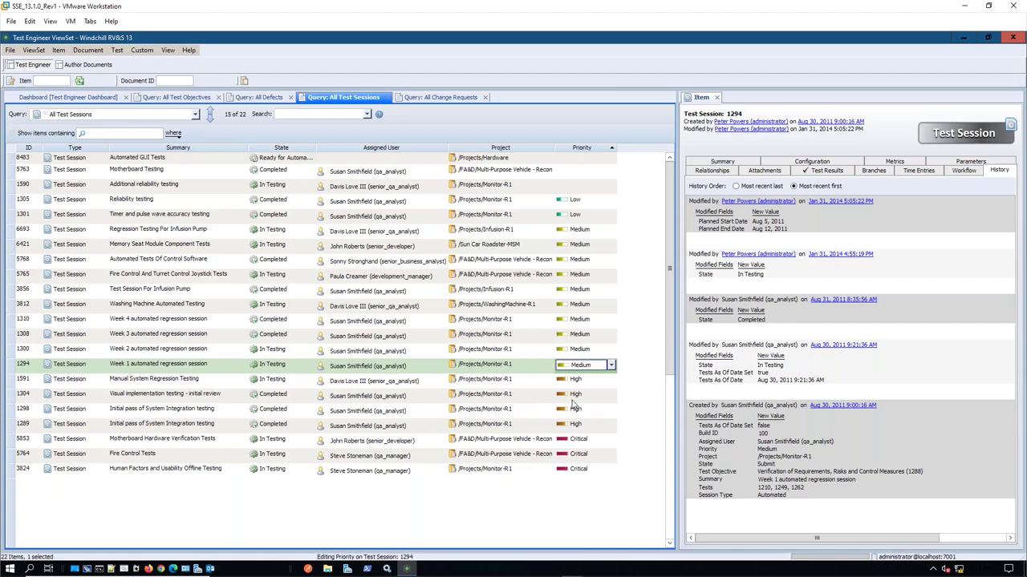
# - Show Test Results for session 5853, then select Week 2 regression session 1300 to see its 27 results
pyautogui.click(275, 441)
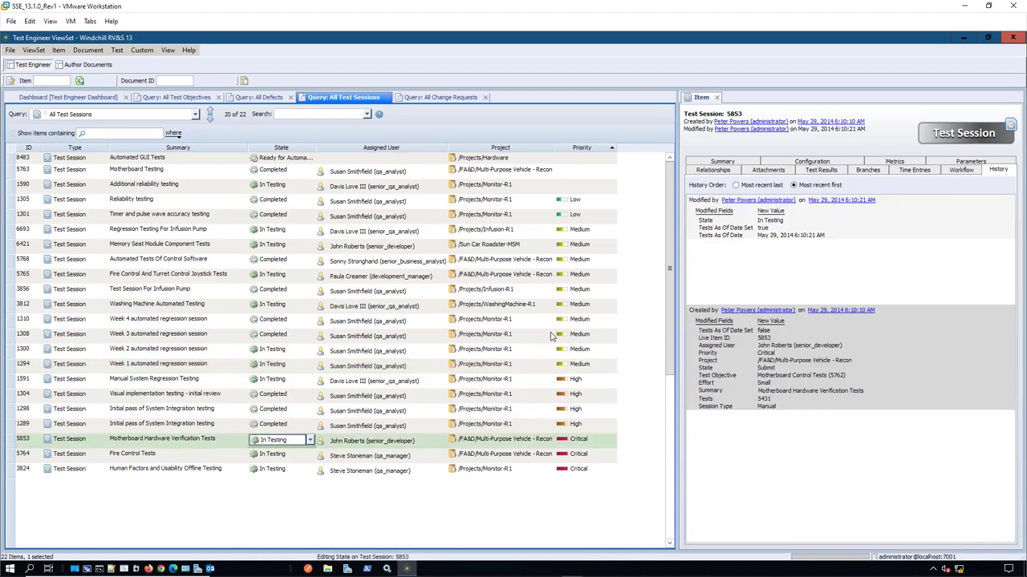
pyautogui.click(821, 170)
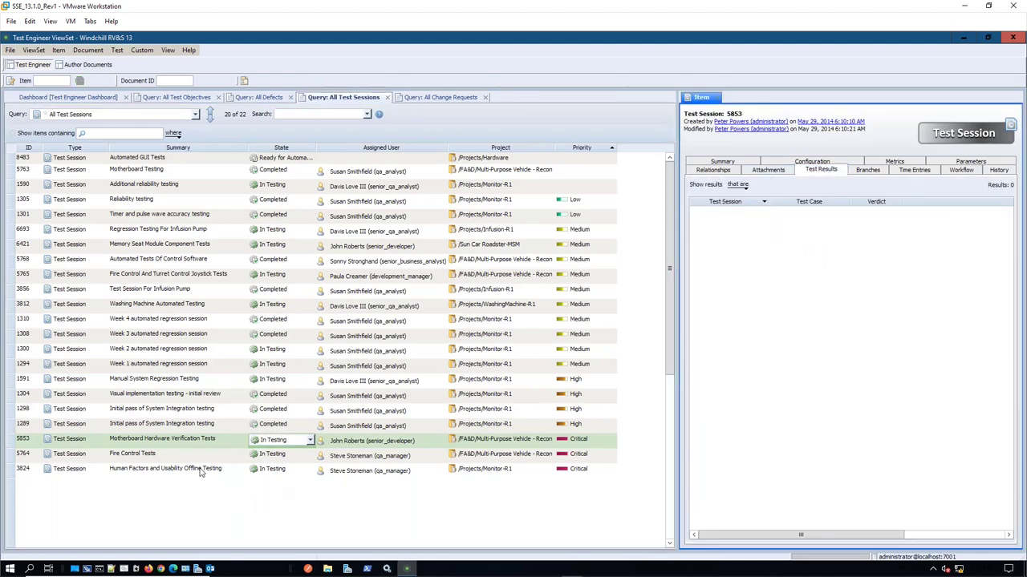
pyautogui.click(138, 355)
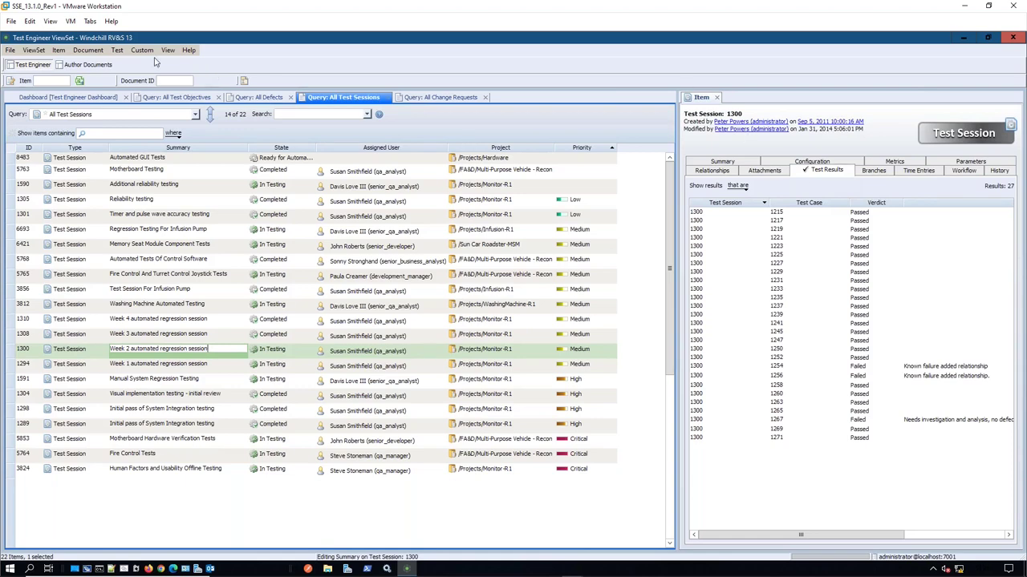
pyautogui.click(119, 50)
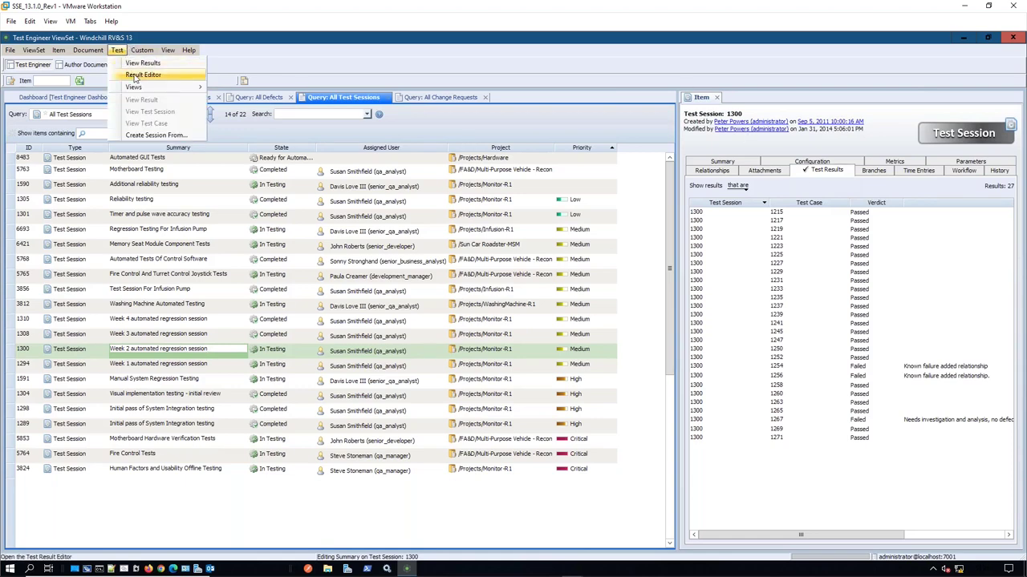
# - In session 1300's Test Result Editor, keep test 1215's verdict Passed, then close and return to the dashboard
pyautogui.click(143, 75)
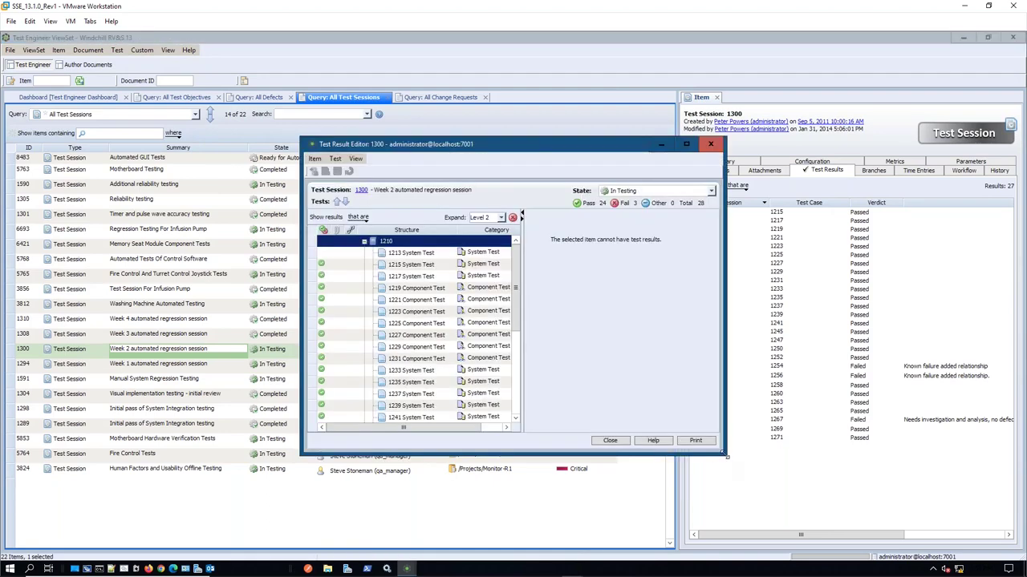
pyautogui.moveTo(726, 455); pyautogui.dragTo(830, 506)
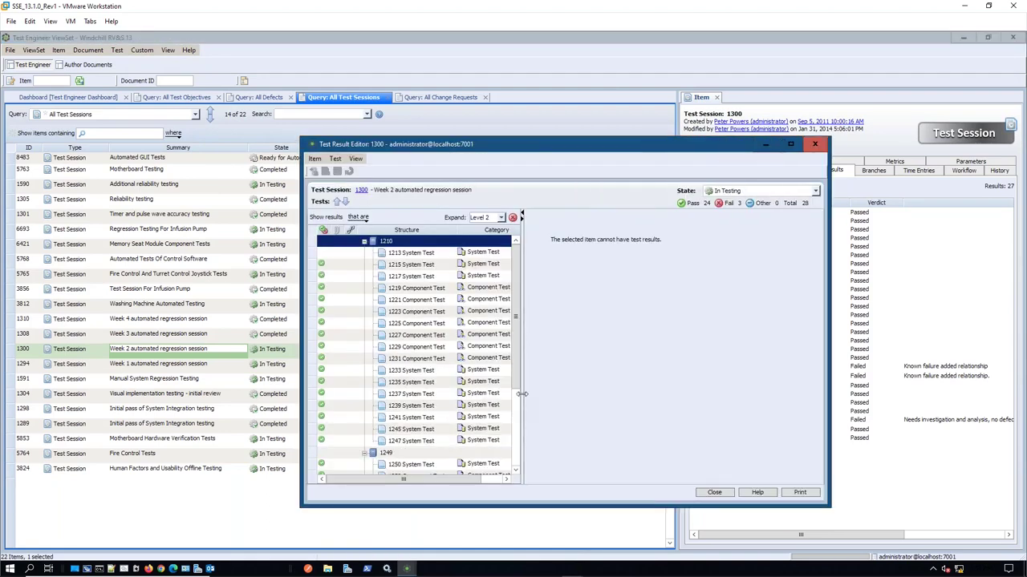
pyautogui.moveTo(522, 393); pyautogui.dragTo(574, 401)
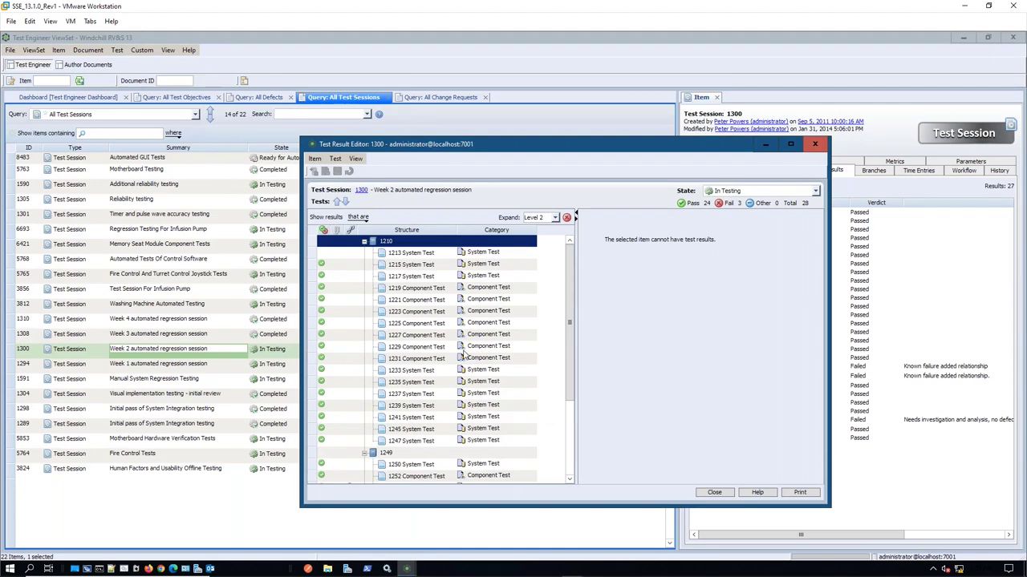
pyautogui.click(420, 264)
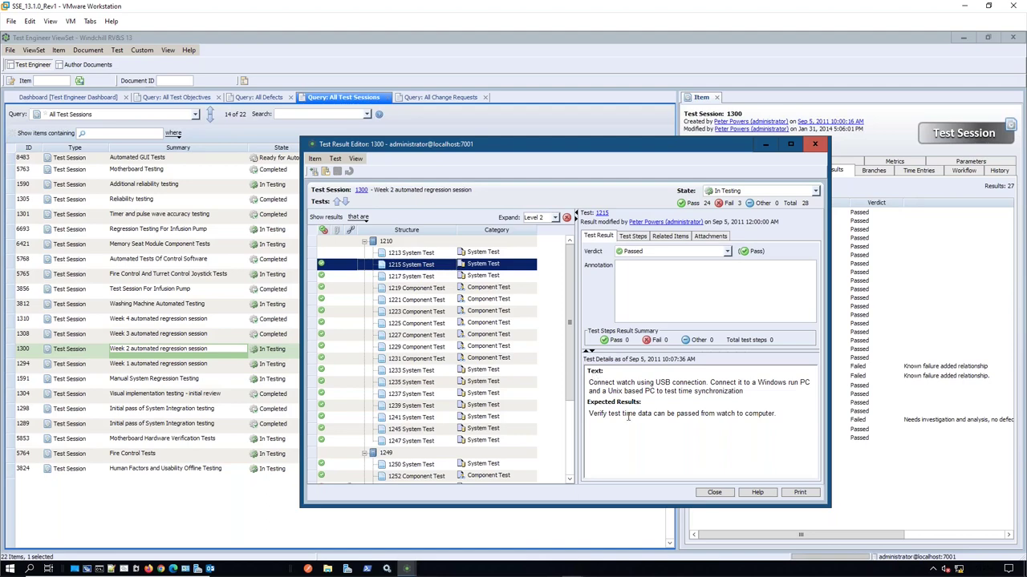
pyautogui.click(727, 253)
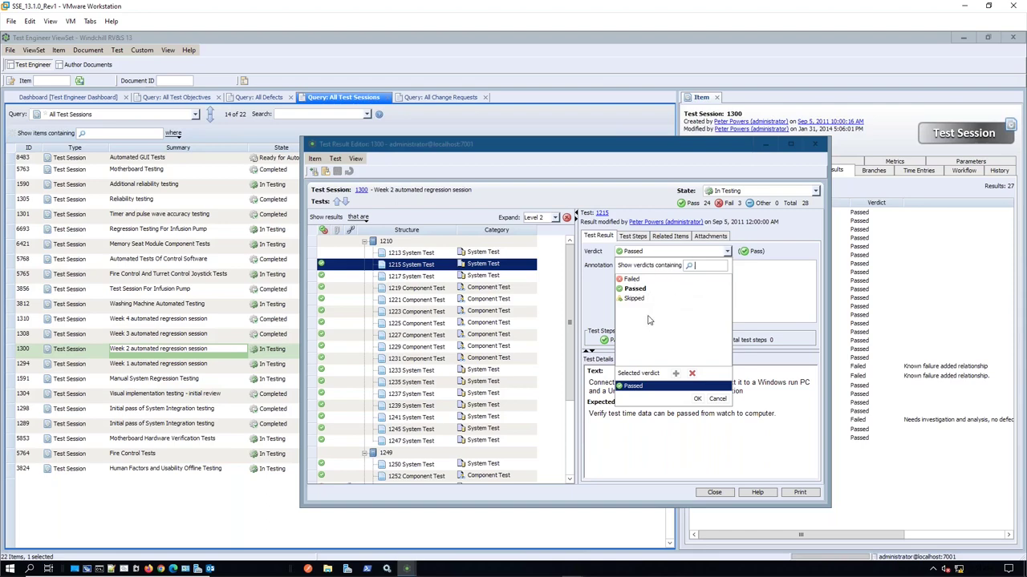
pyautogui.click(746, 283)
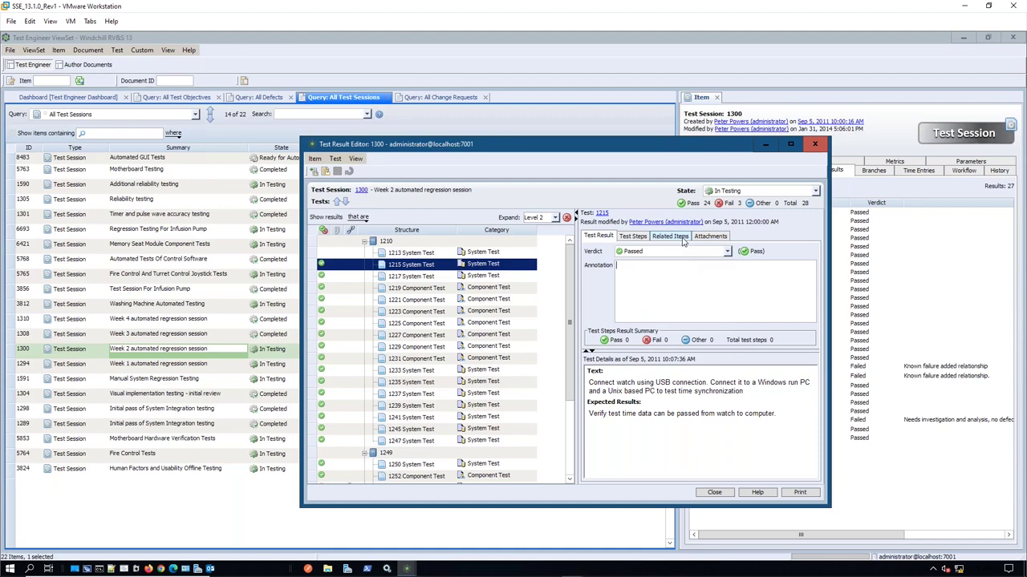
pyautogui.click(669, 279)
pyautogui.click(715, 494)
pyautogui.click(80, 97)
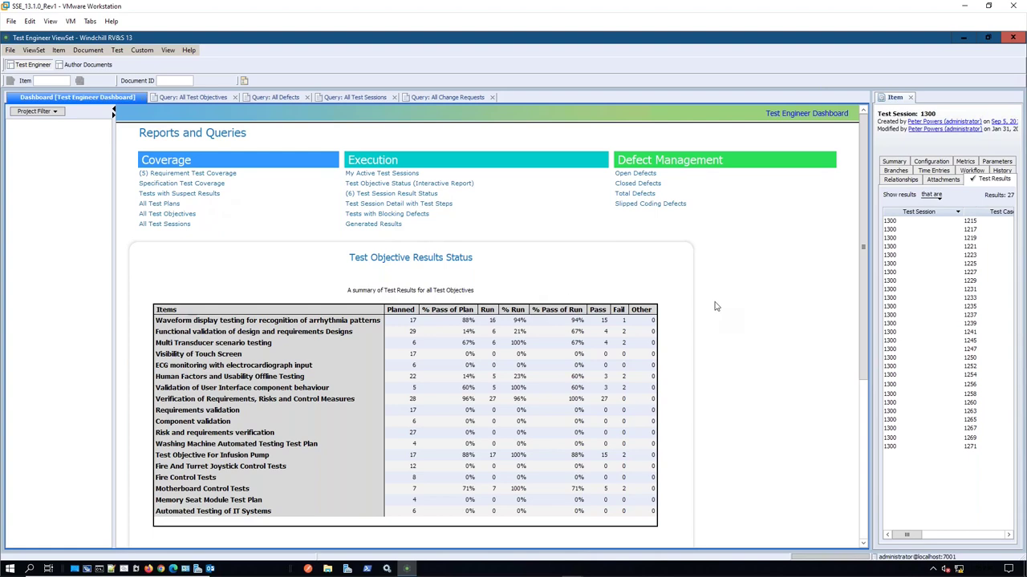
pyautogui.scroll(-5, 716, 307)
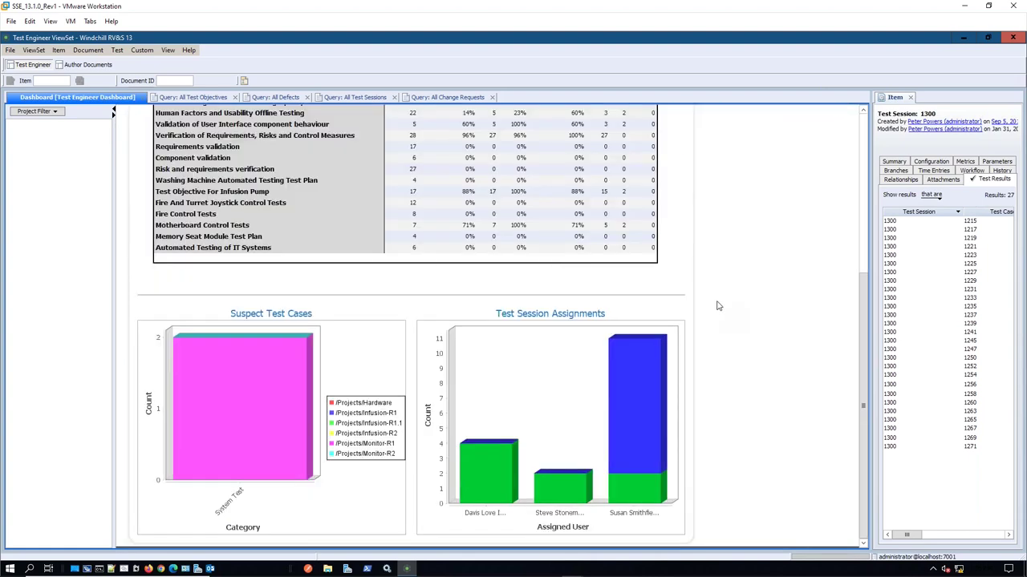
pyautogui.scroll(2, 718, 306)
pyautogui.scroll(4, 690, 302)
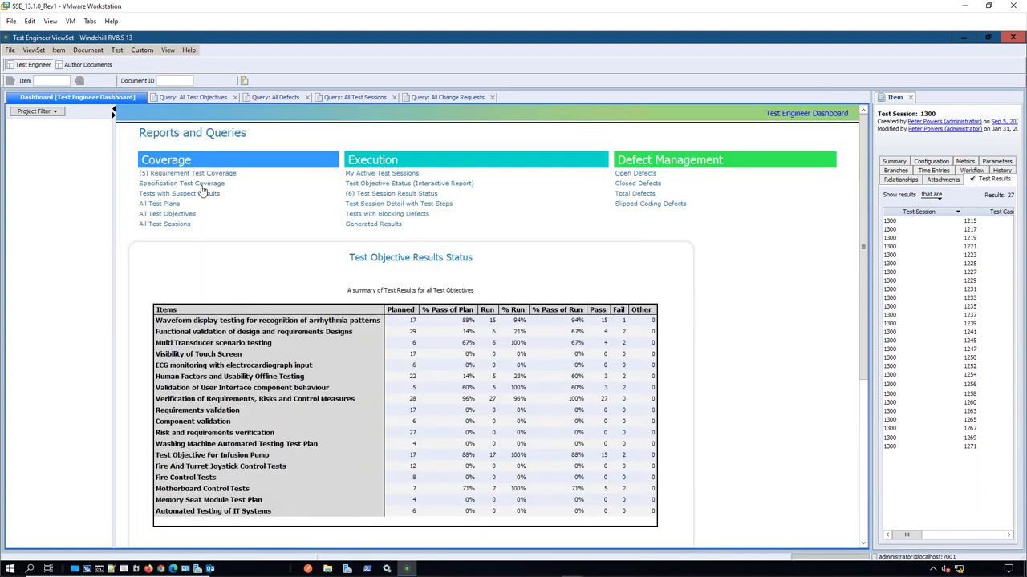
pyautogui.click(202, 184)
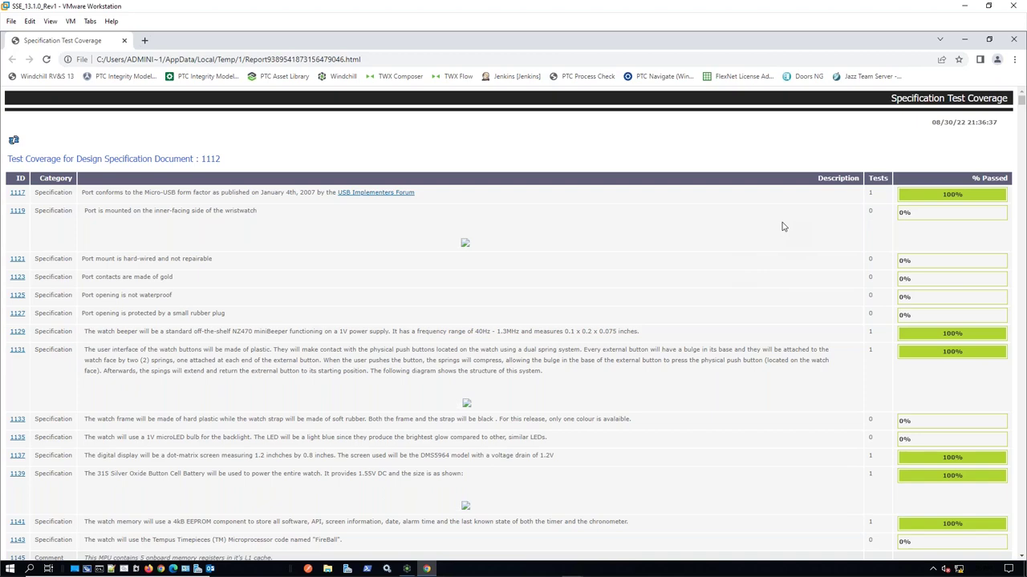
pyautogui.scroll(-12, 783, 227)
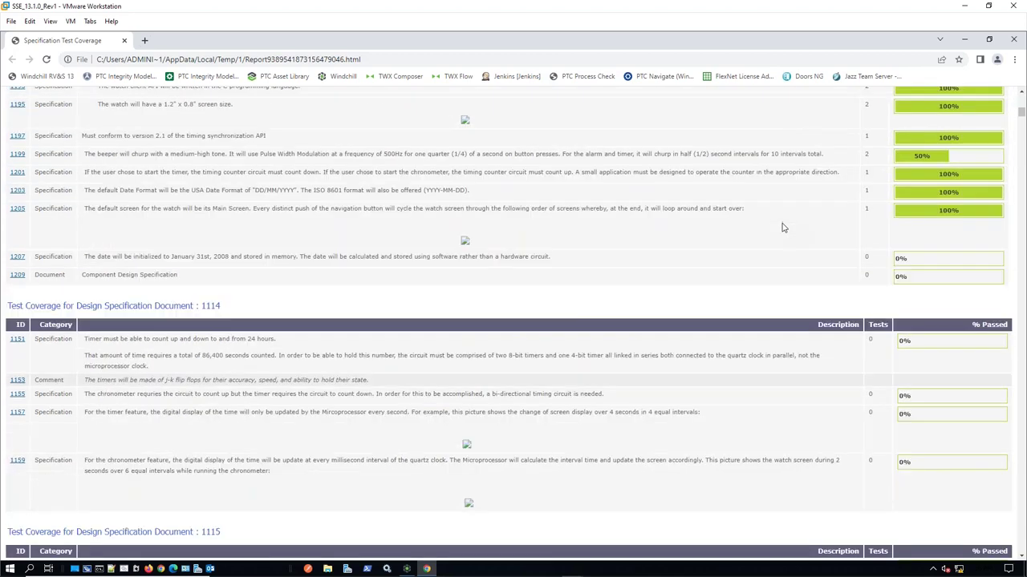
pyautogui.scroll(-12, 783, 226)
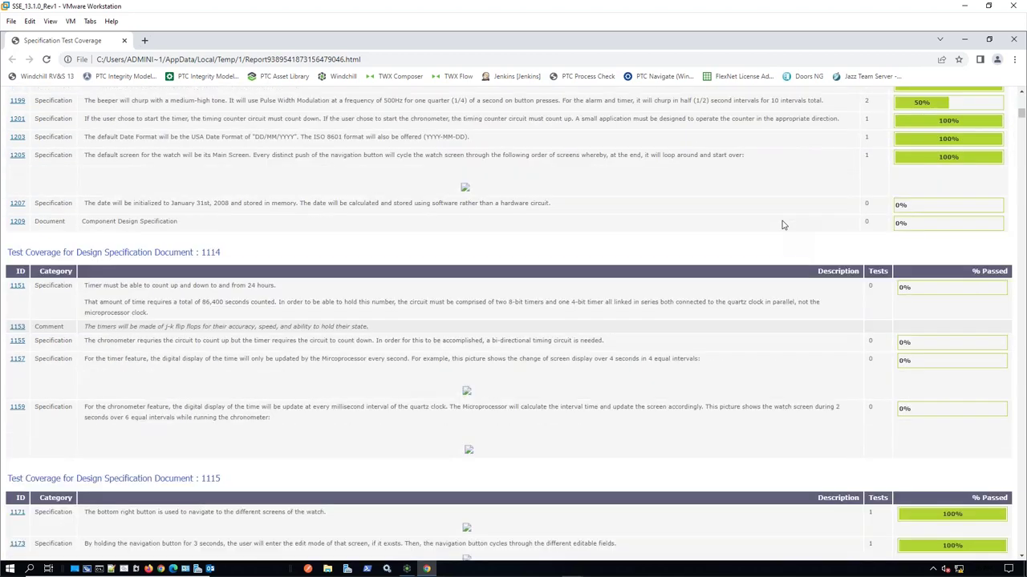
pyautogui.scroll(-12, 783, 226)
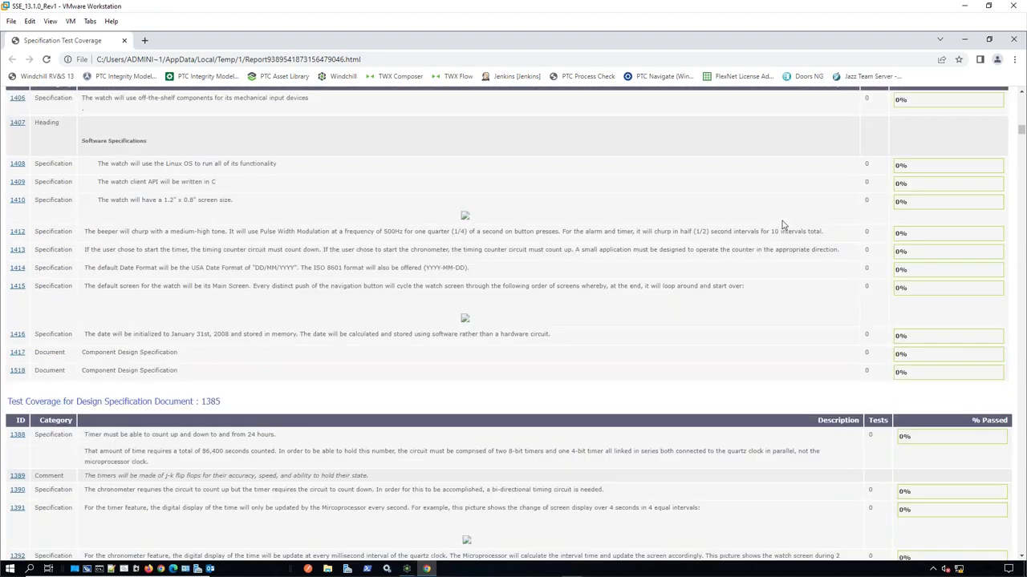
pyautogui.scroll(-9, 783, 225)
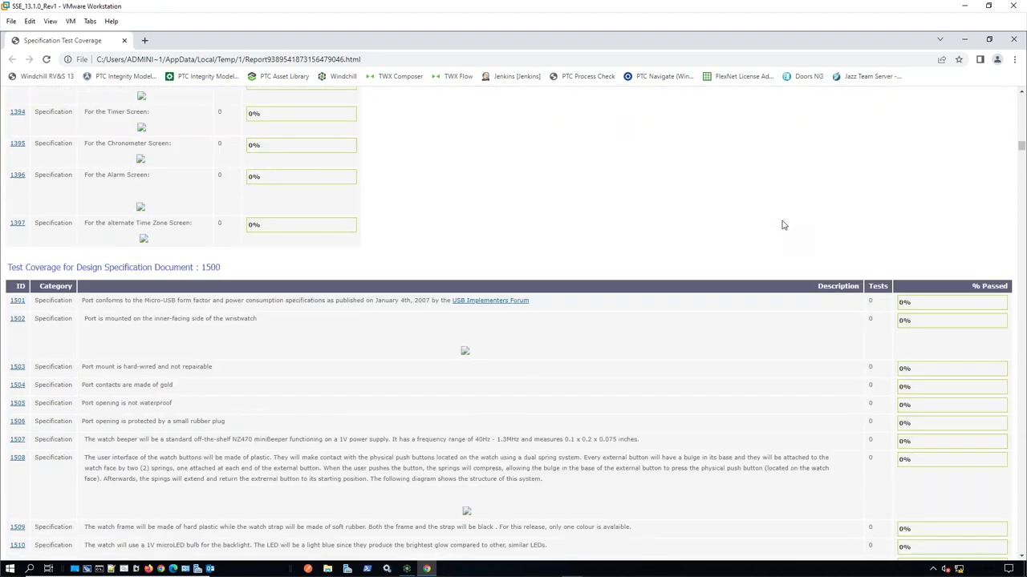
pyautogui.scroll(-4, 784, 233)
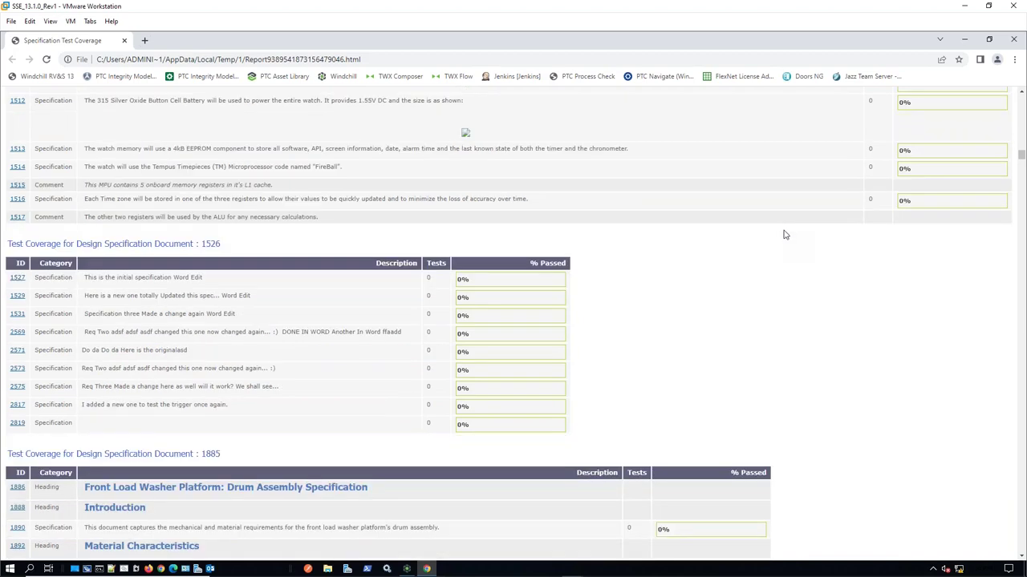
pyautogui.moveTo(870, 48); pyautogui.dragTo(798, 87)
pyautogui.hotkey('ctrl', 'w')
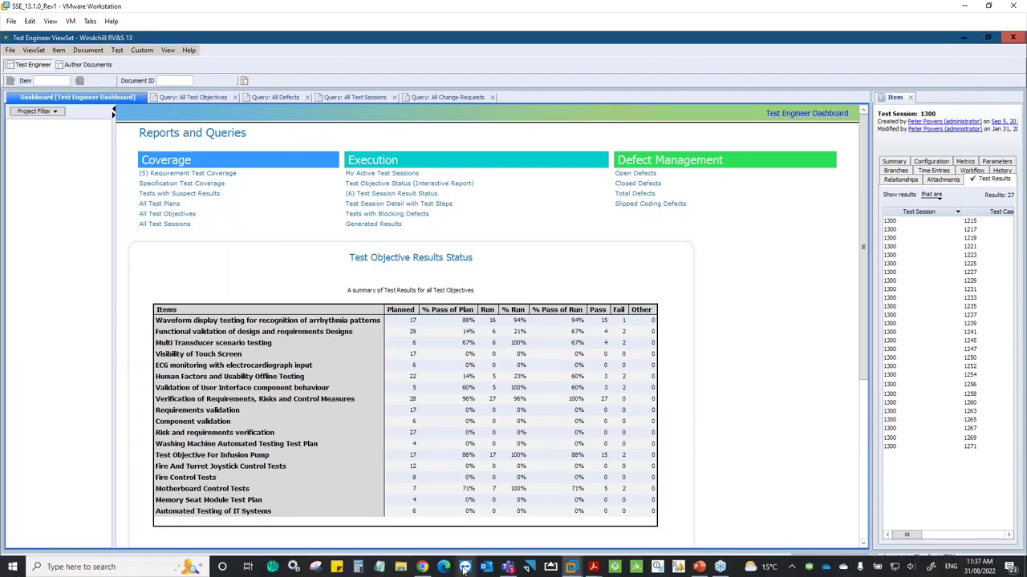
# - Switch to the browser's RV&S User Home tab and log in with username and password
pyautogui.click(425, 569)
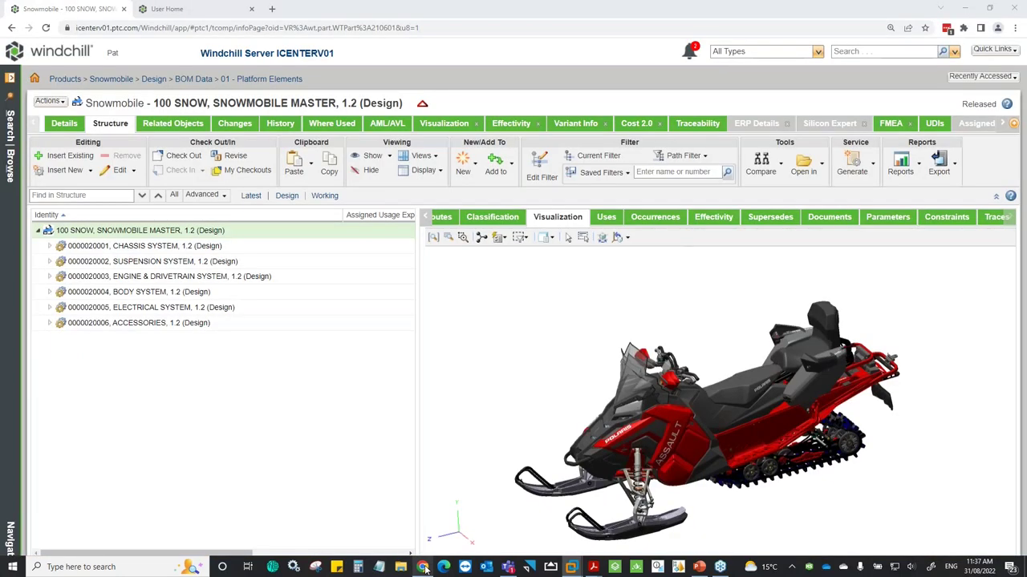
pyautogui.click(199, 10)
pyautogui.click(651, 343)
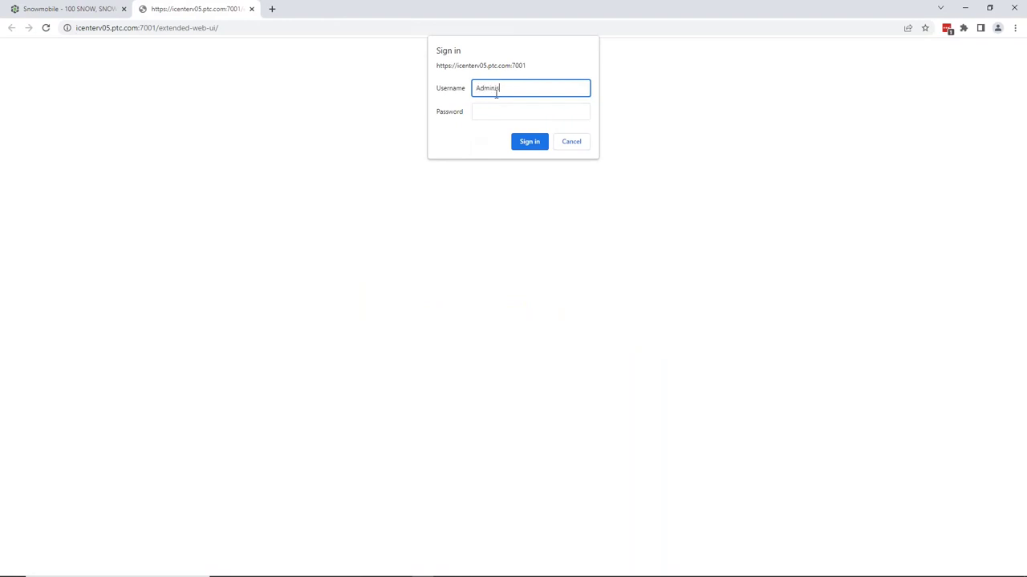
pyautogui.press('Tab')
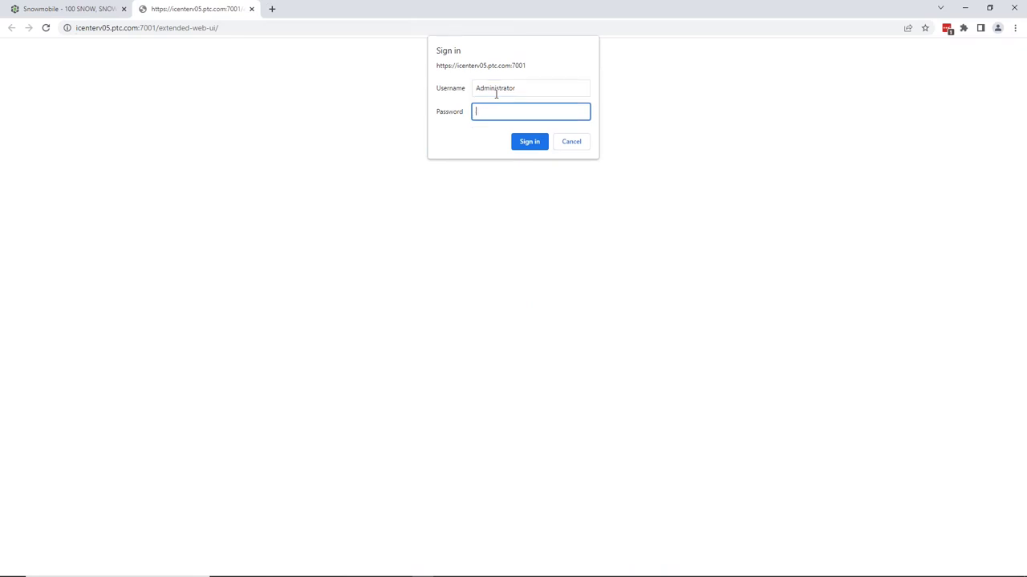
pyautogui.press('Return')
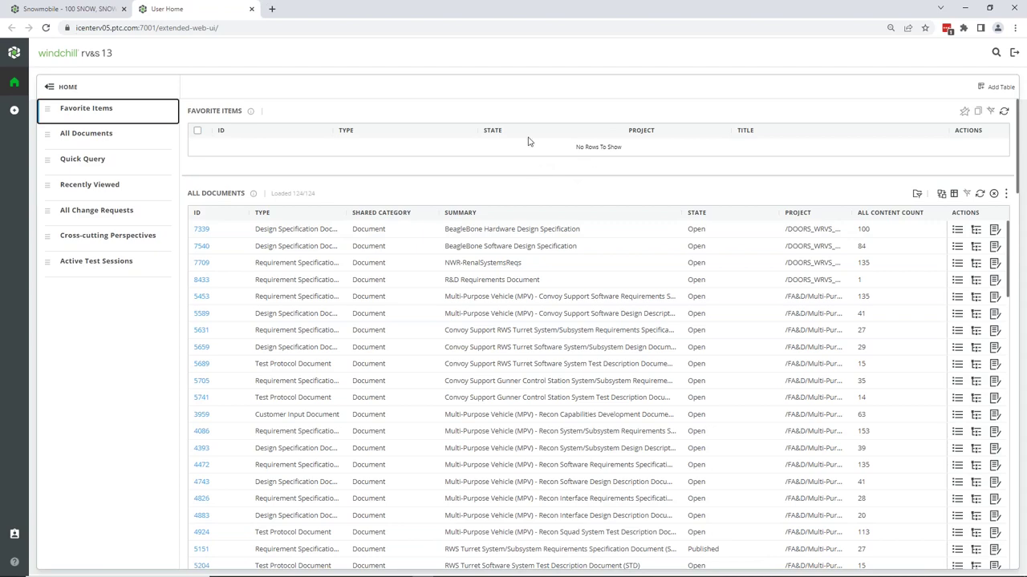
# - Start a new Test Protocol Document item in project /Projects/Snowmobile
pyautogui.click(12, 117)
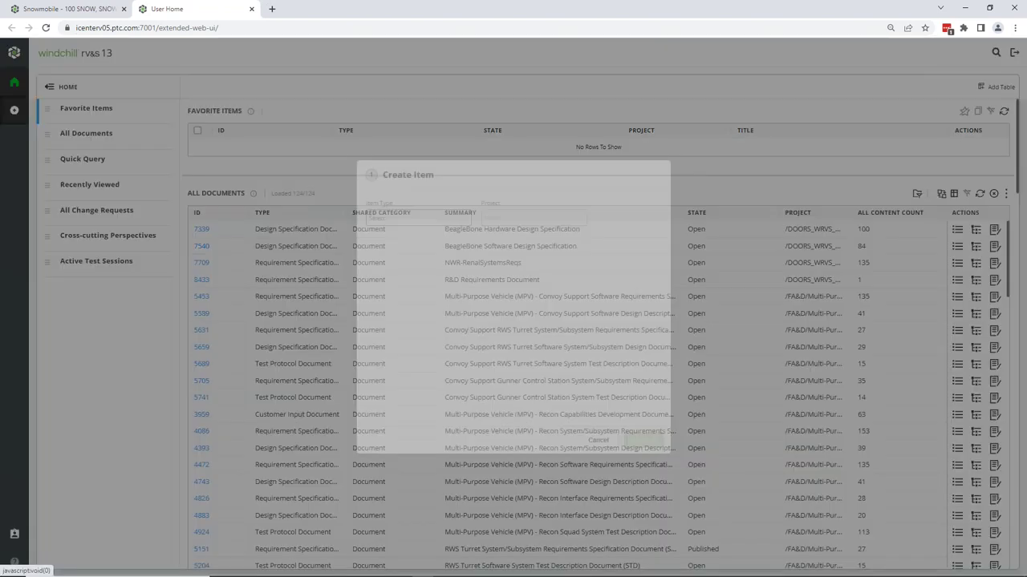
pyautogui.click(442, 220)
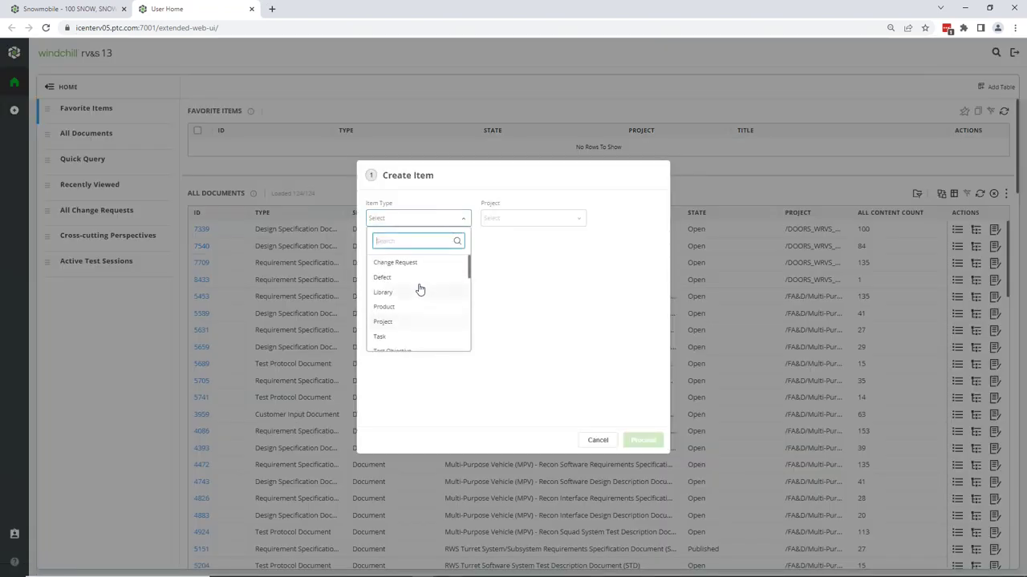
pyautogui.scroll(-5, 420, 289)
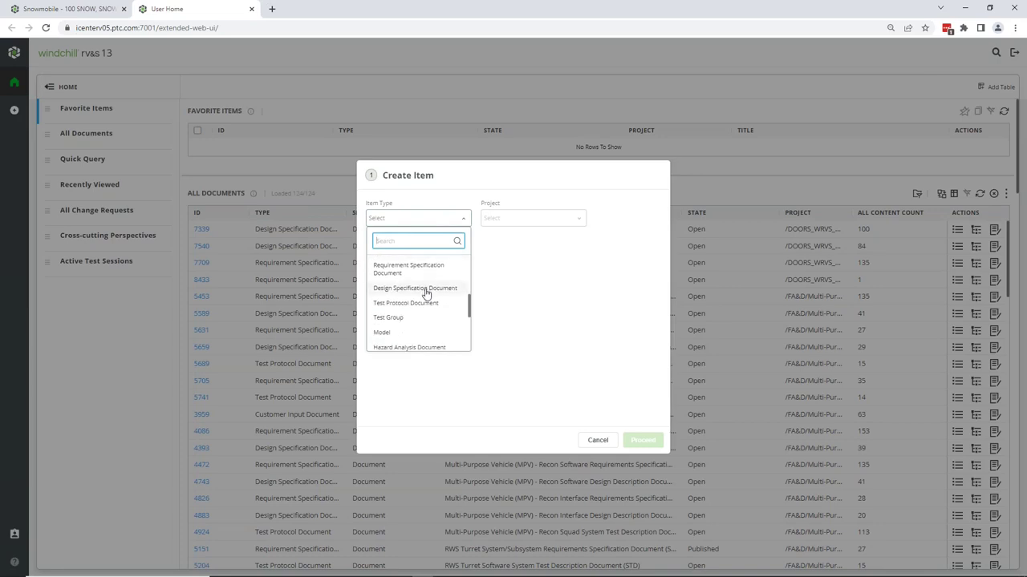
pyautogui.click(425, 303)
pyautogui.click(510, 221)
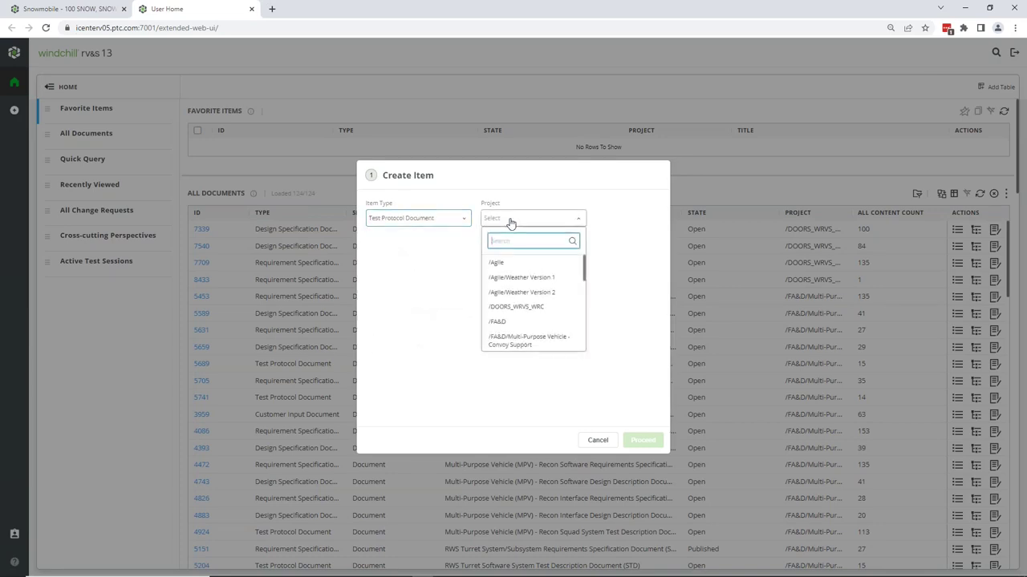
pyautogui.scroll(-5, 523, 301)
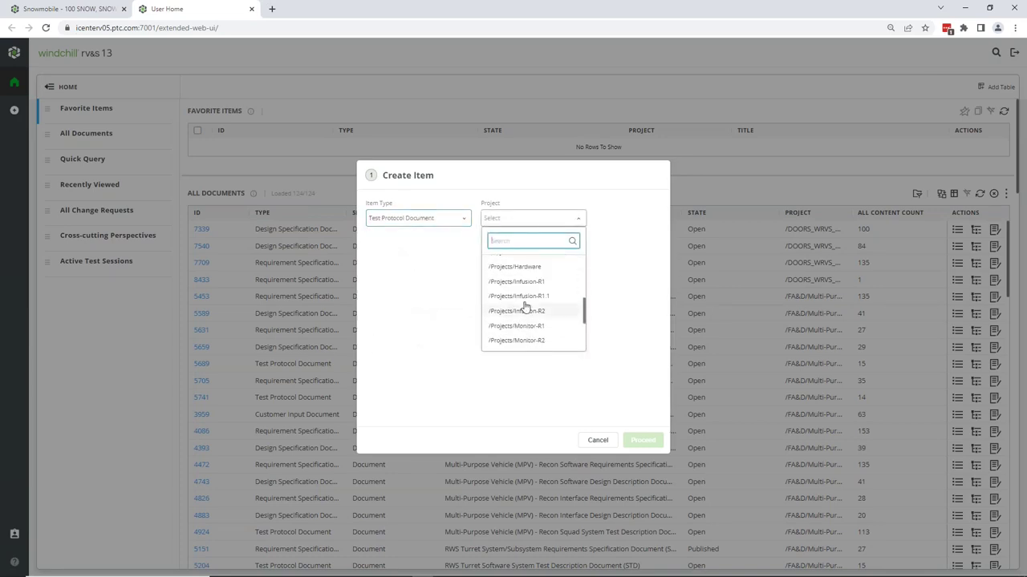
pyautogui.scroll(-5, 526, 307)
pyautogui.click(531, 271)
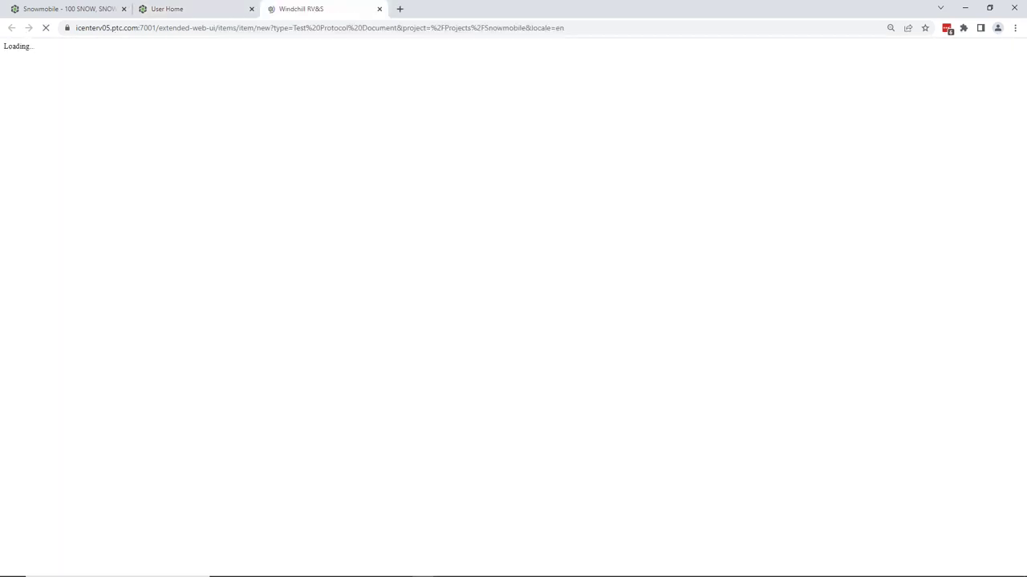
pyautogui.click(643, 439)
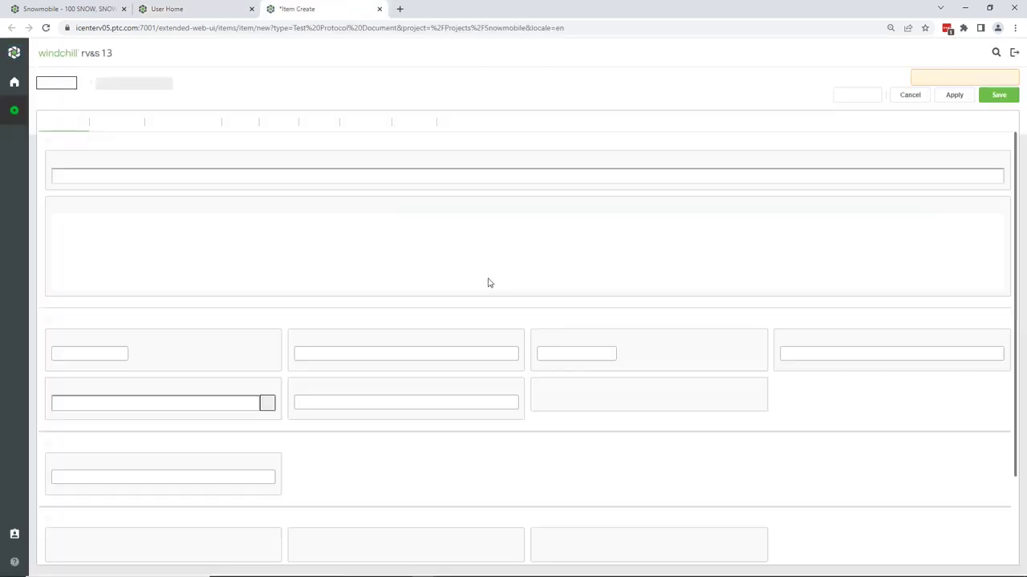
# - Give it the short title '850 Patriot Engine Test Protocol' and save it as document 8689
pyautogui.click(121, 182)
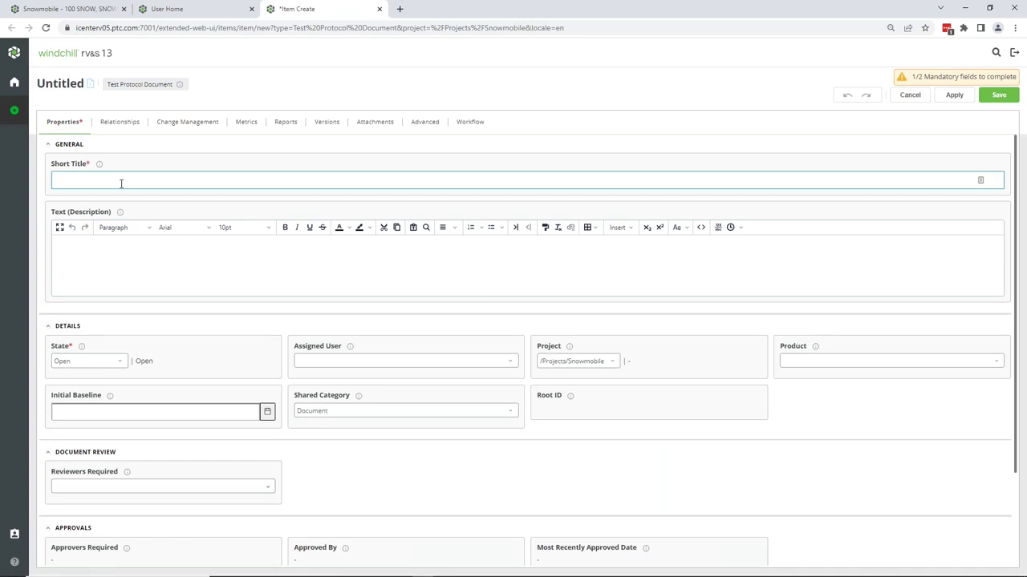
pyautogui.write('850 Patriot Engine Test Proto')
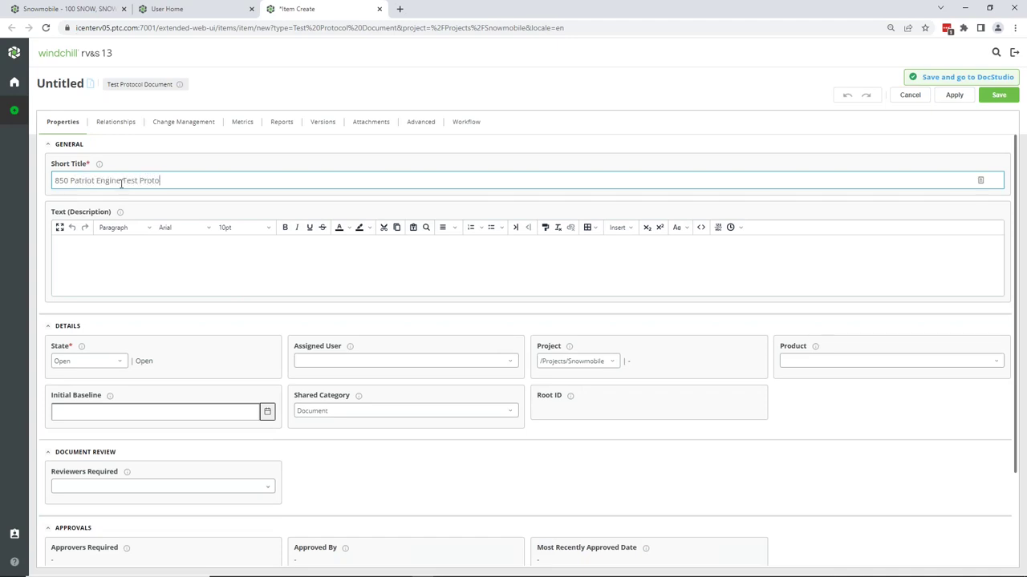
pyautogui.write('l')
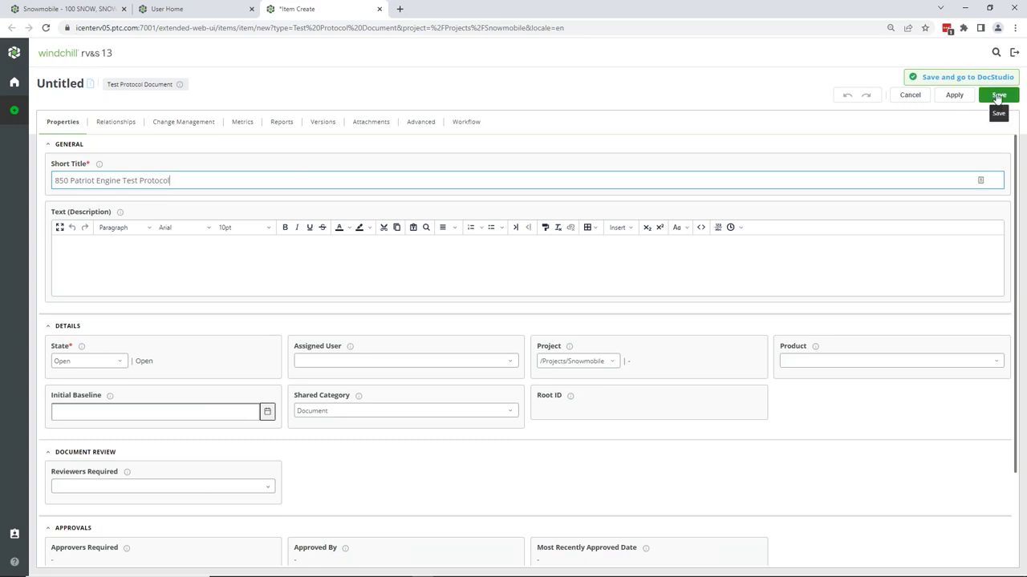
pyautogui.click(999, 94)
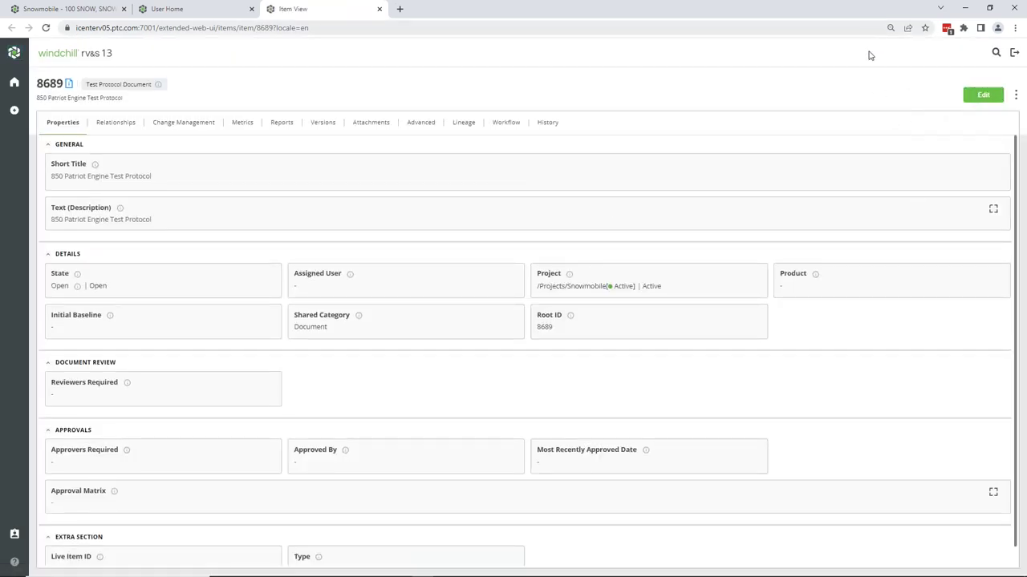
# - Search queries for 'test session' and add the Completed Test Sessions table, showing 10 sessions, to home
pyautogui.click(381, 8)
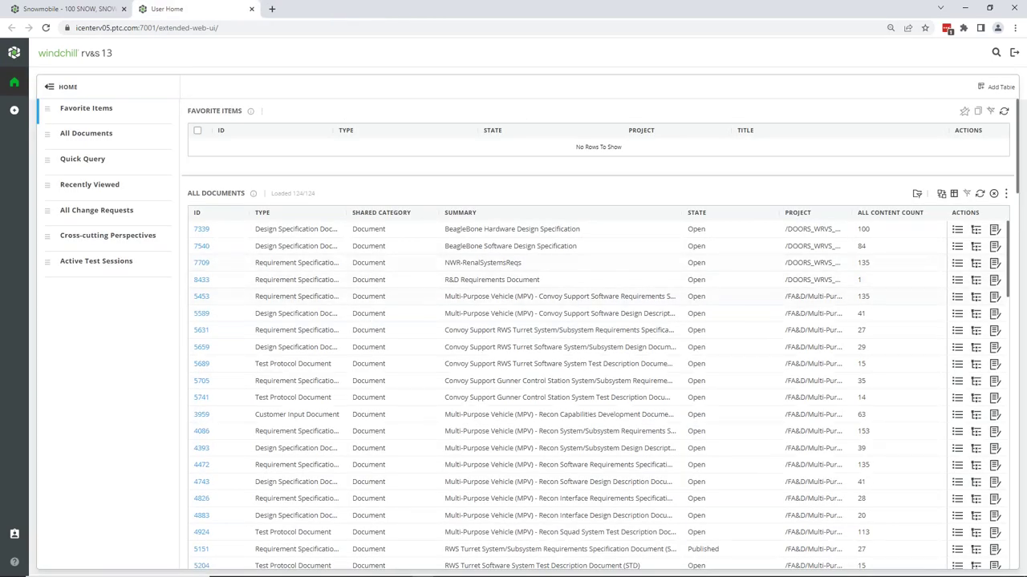
pyautogui.click(996, 86)
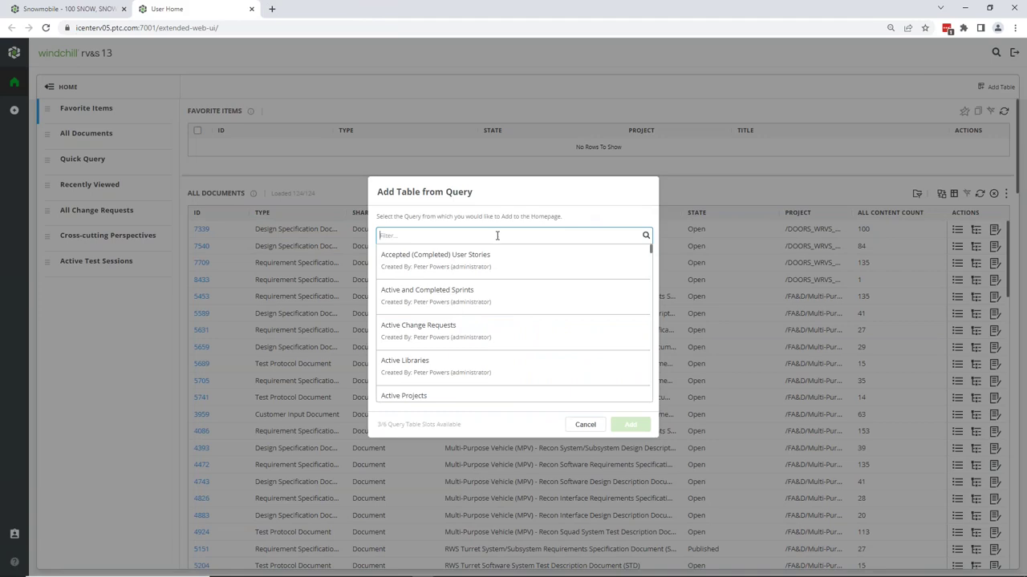
pyautogui.write('test ')
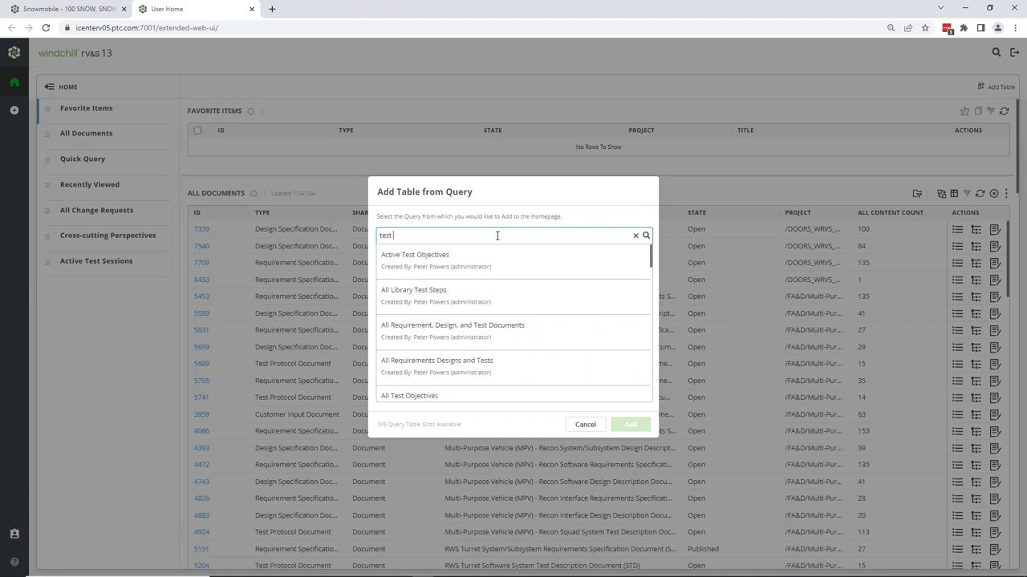
pyautogui.write('session')
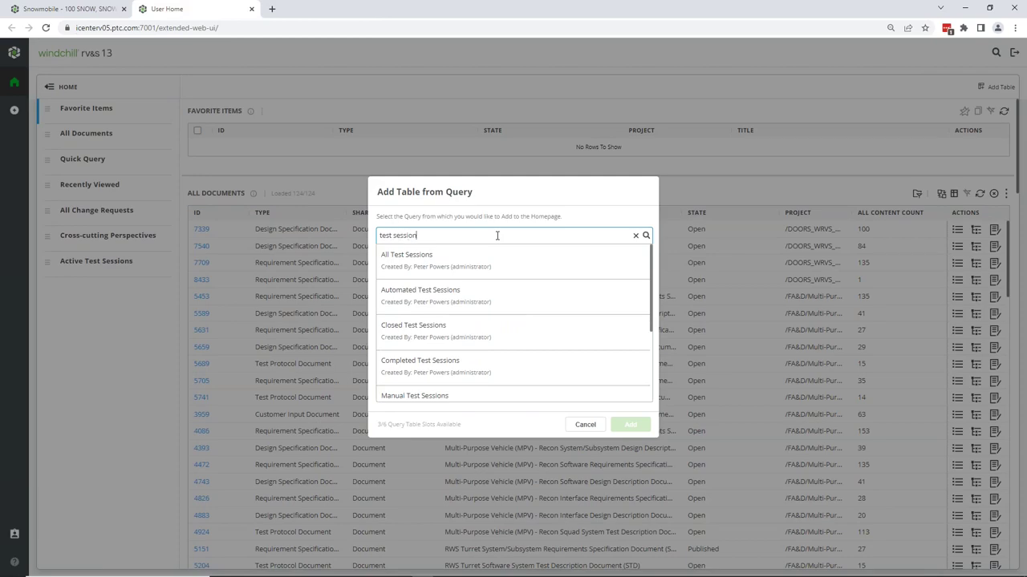
pyautogui.click(458, 371)
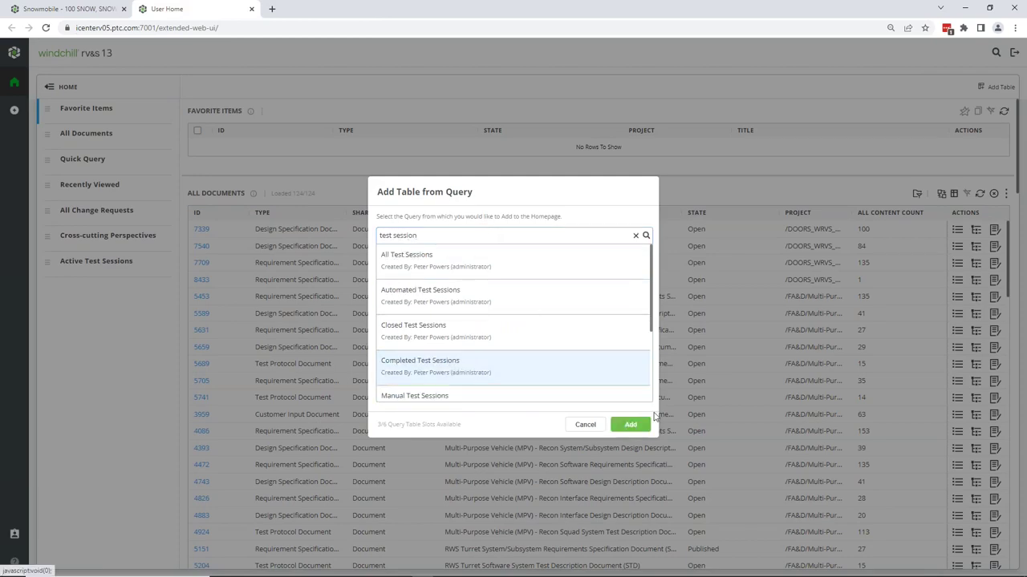
pyautogui.click(631, 425)
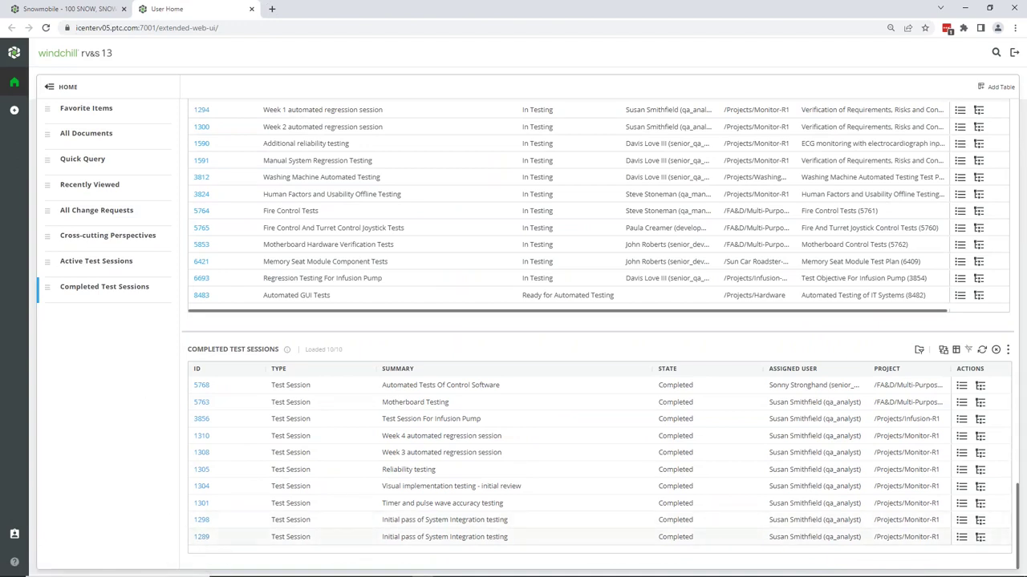
pyautogui.click(202, 537)
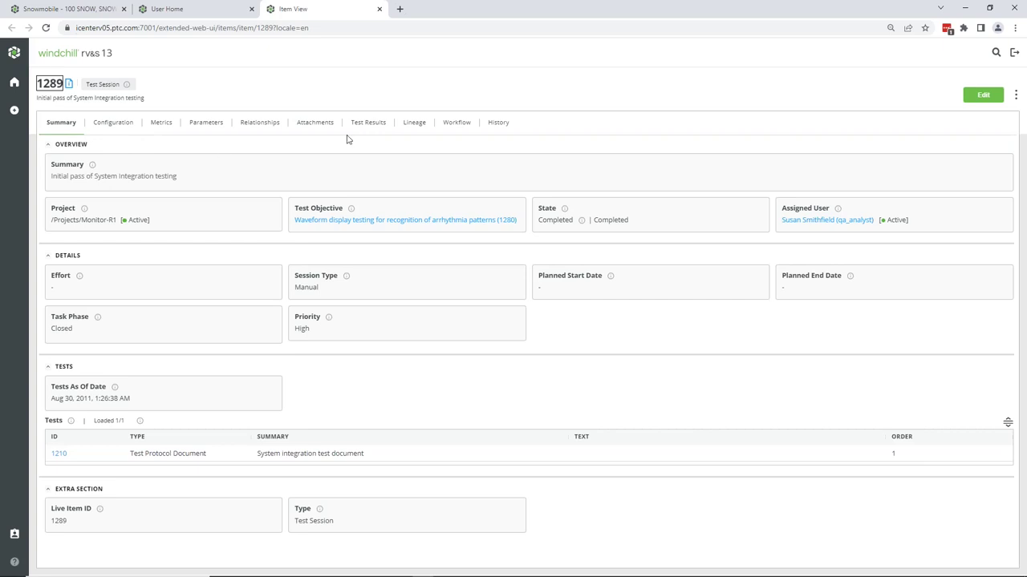
pyautogui.click(369, 127)
pyautogui.click(458, 125)
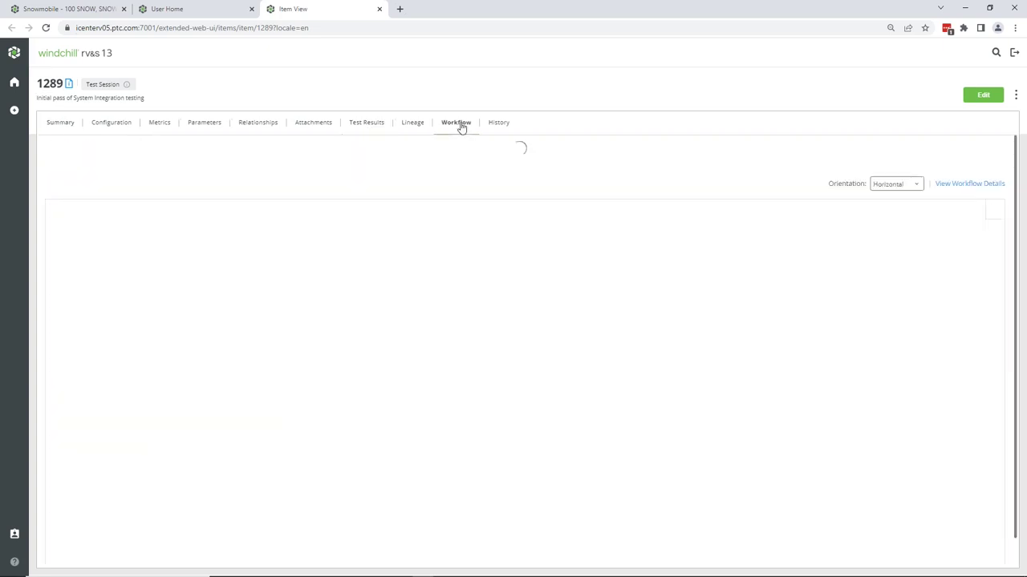
pyautogui.click(497, 125)
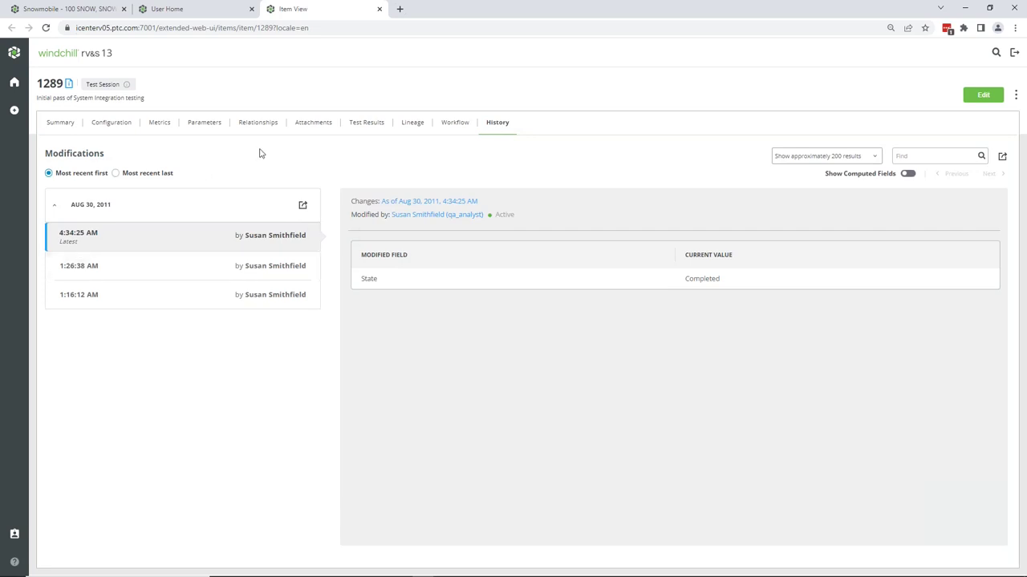
pyautogui.click(380, 9)
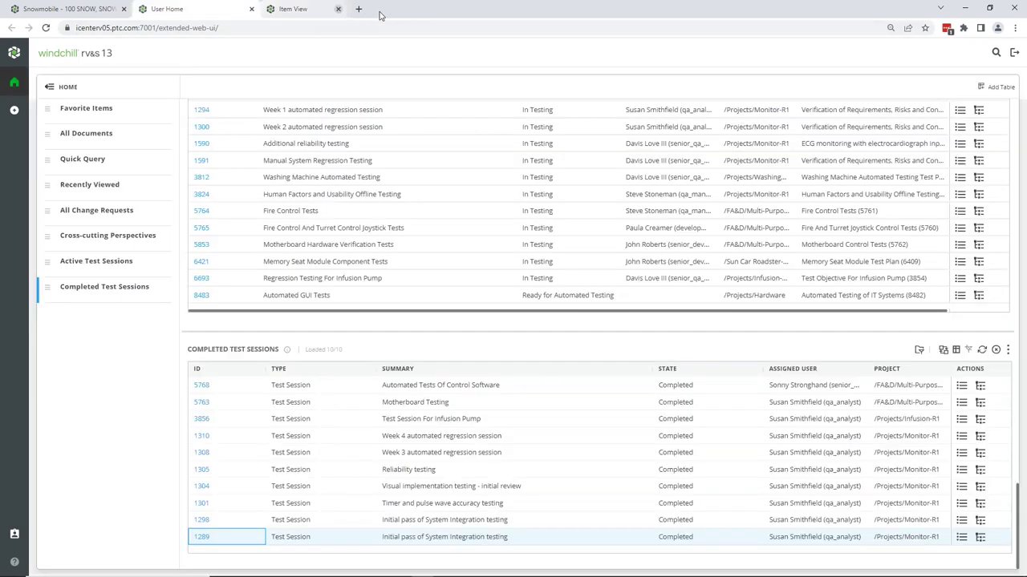
# - Return to All Documents and filter its Project column by 'snow'
pyautogui.click(92, 118)
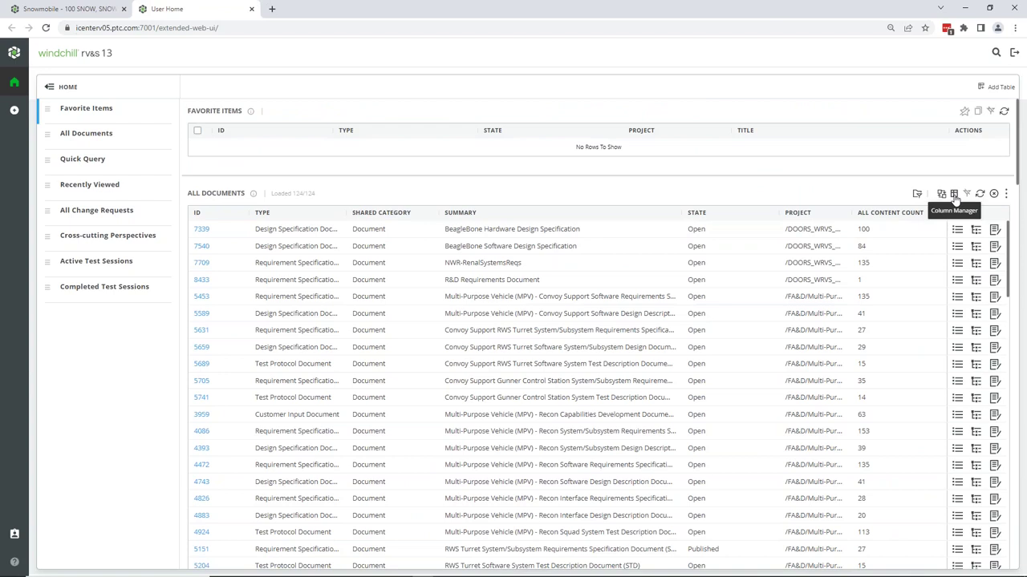
pyautogui.click(843, 214)
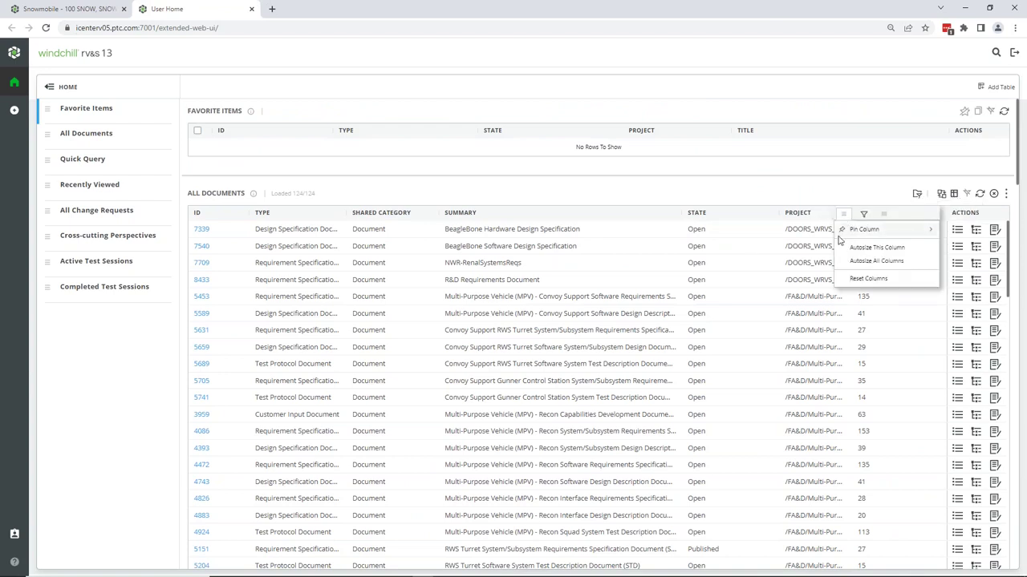
pyautogui.click(864, 214)
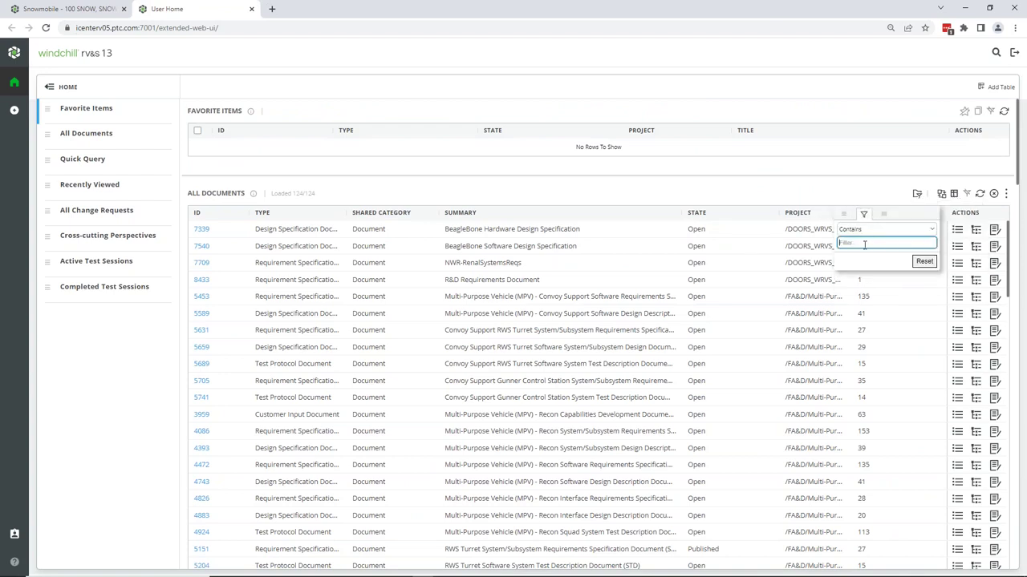
pyautogui.write('snow')
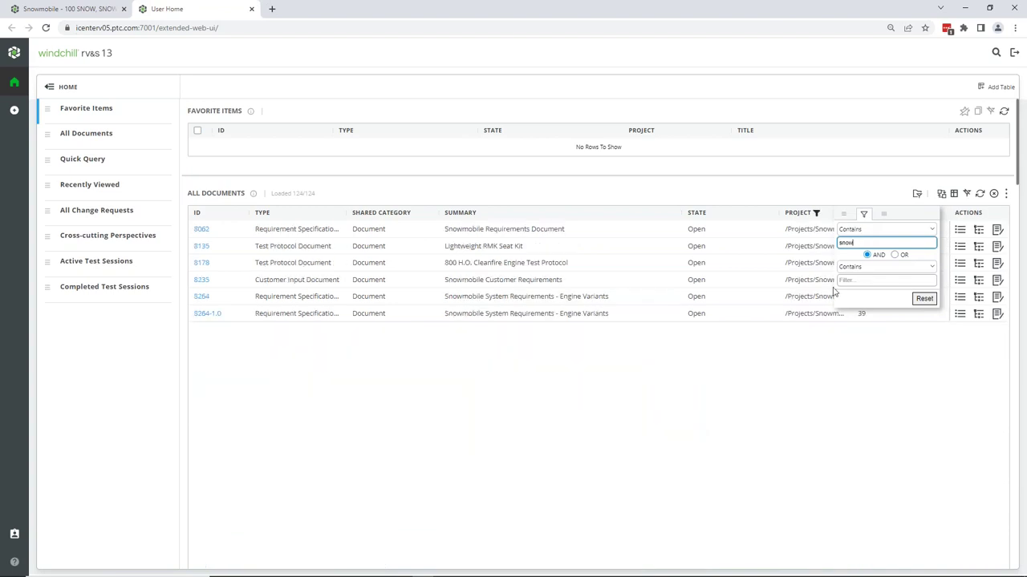
pyautogui.click(813, 383)
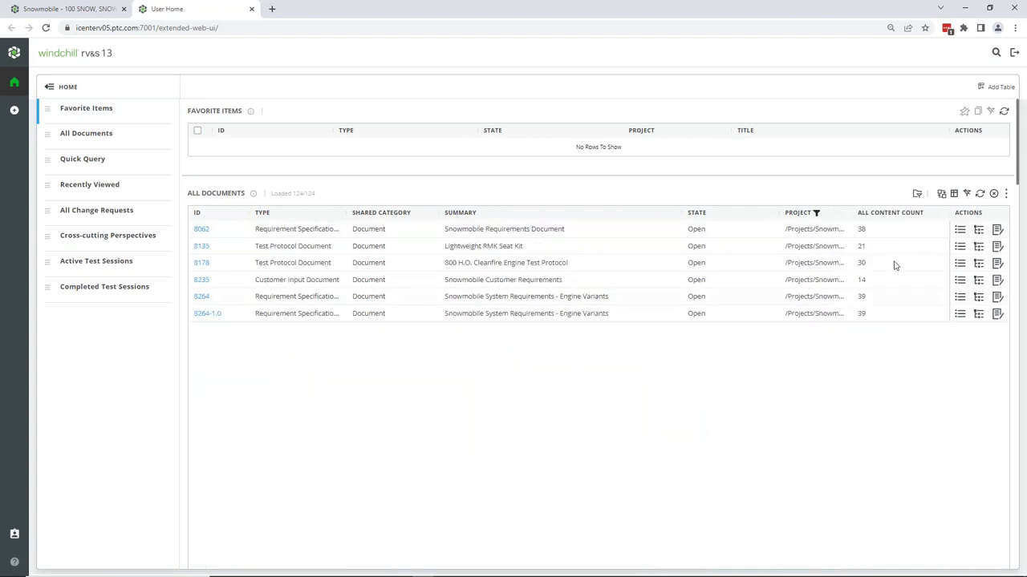
# - Set the Project Filter to /Projects/Snowmobile and open document 8264 in the Document Workspace
pyautogui.click(916, 193)
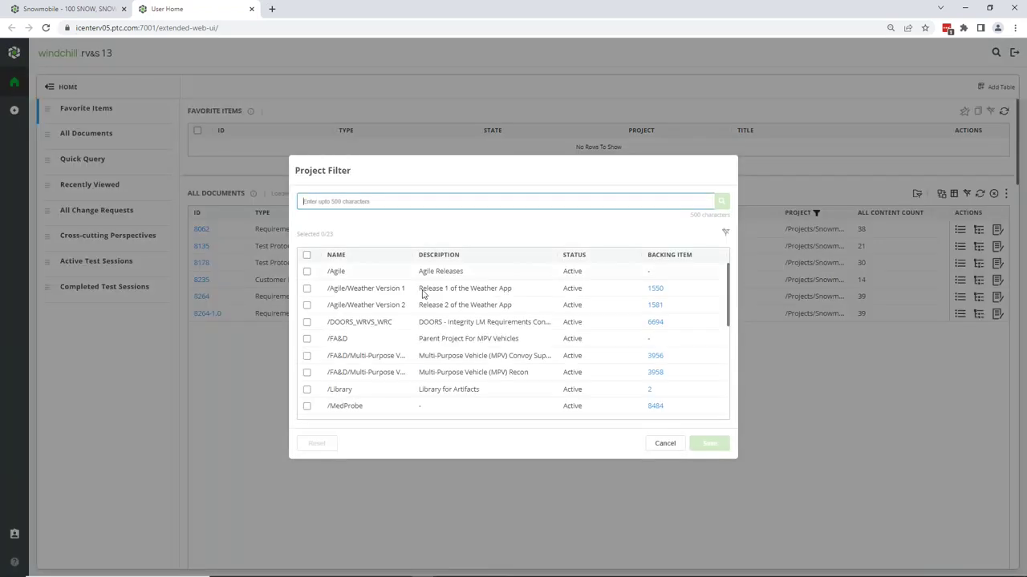
pyautogui.scroll(-6, 422, 321)
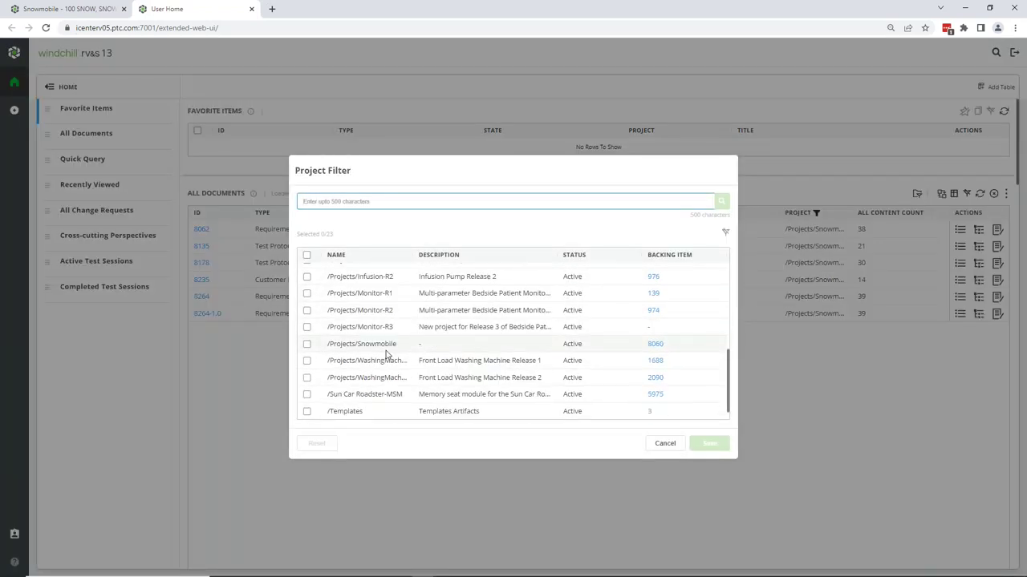
pyautogui.click(307, 344)
pyautogui.click(709, 444)
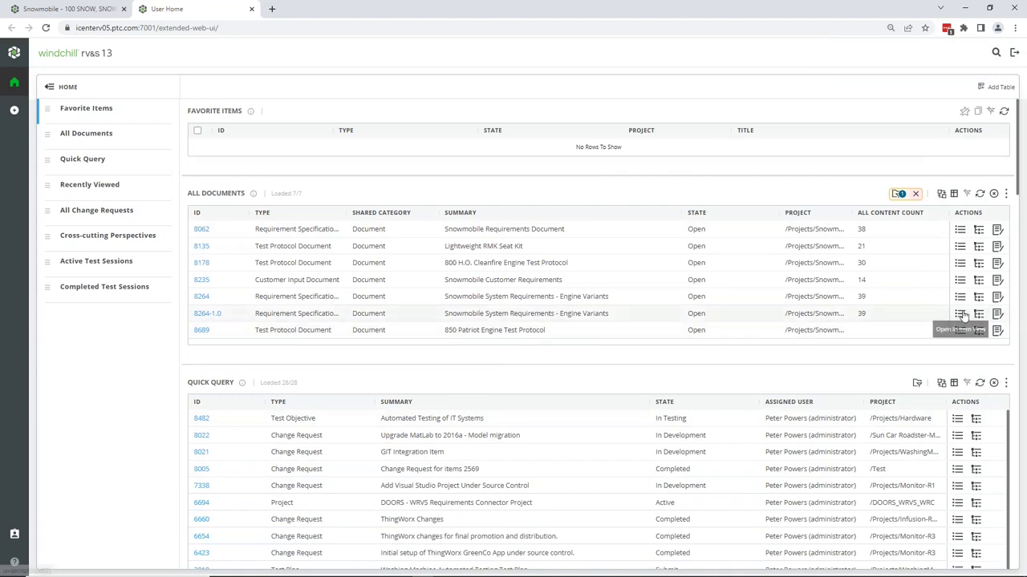
pyautogui.click(997, 296)
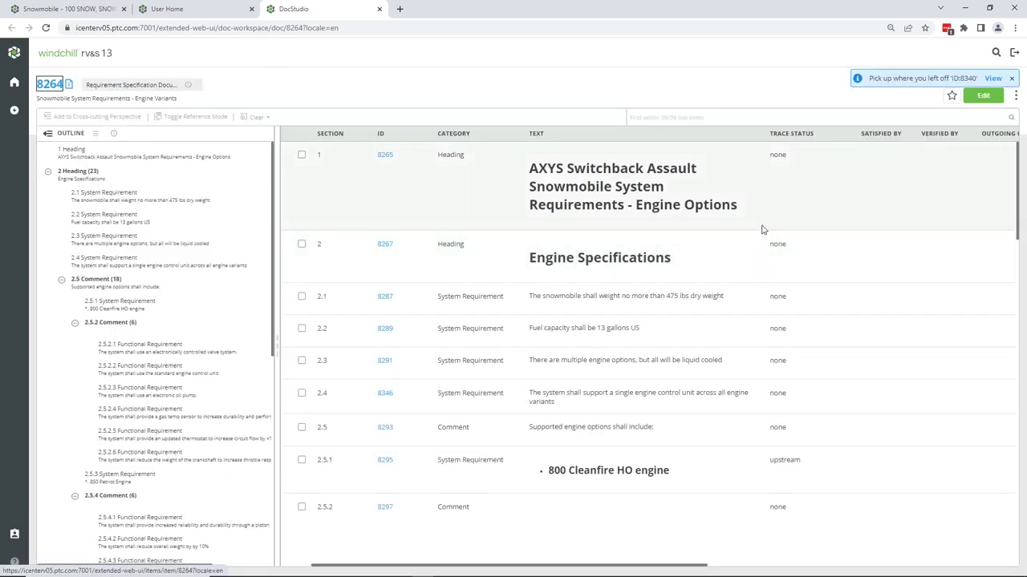
# - Enter edit mode on document 8264 and insert a new item below section 2.5.2.1
pyautogui.scroll(-3, 717, 321)
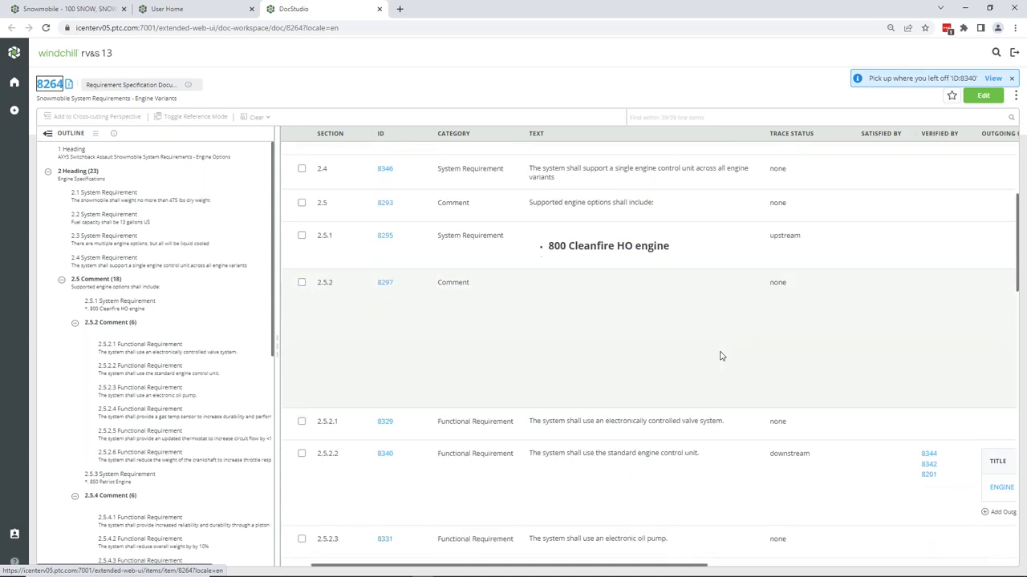
pyautogui.scroll(-2, 720, 356)
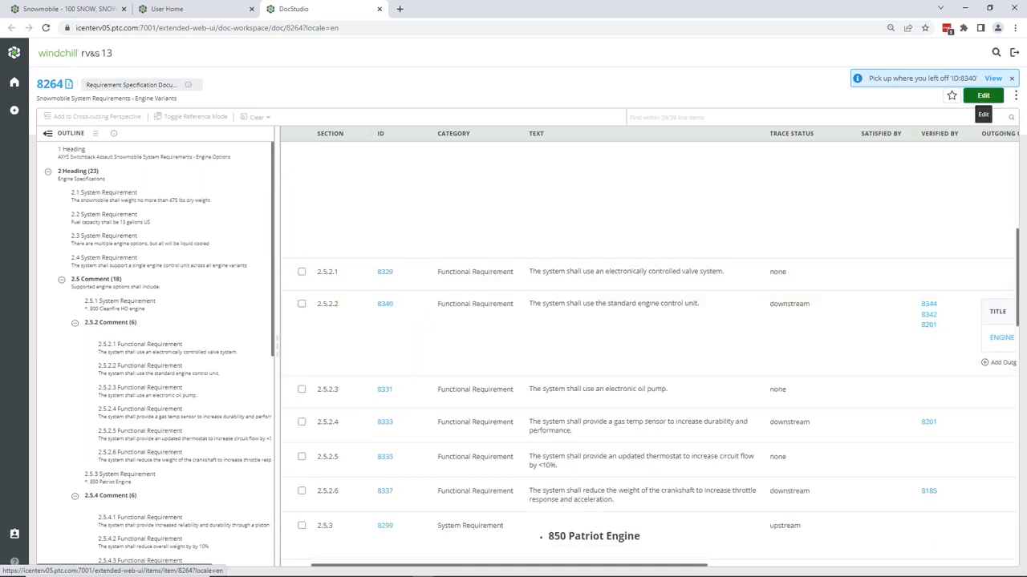
pyautogui.click(984, 95)
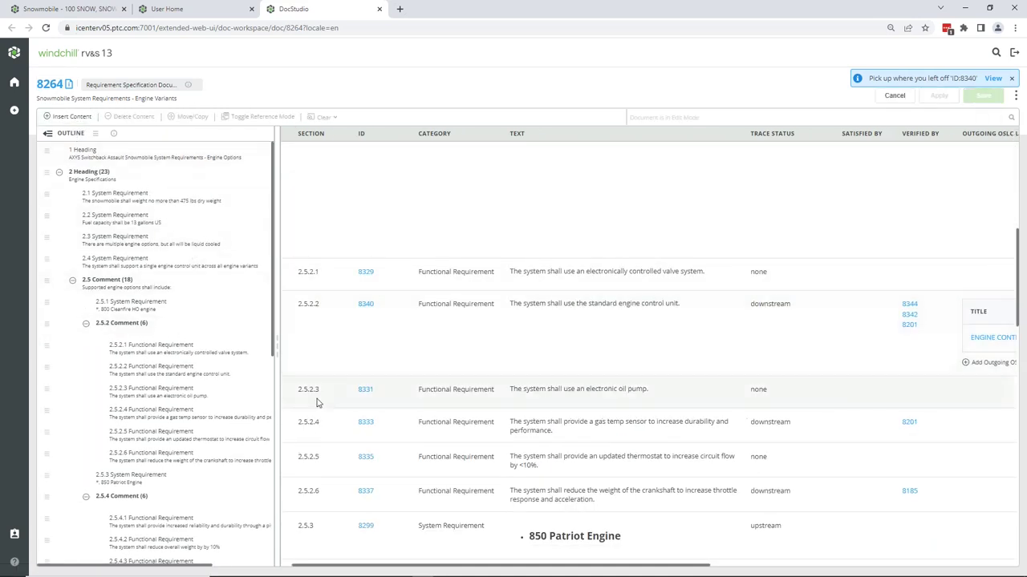
pyautogui.scroll(1, 355, 371)
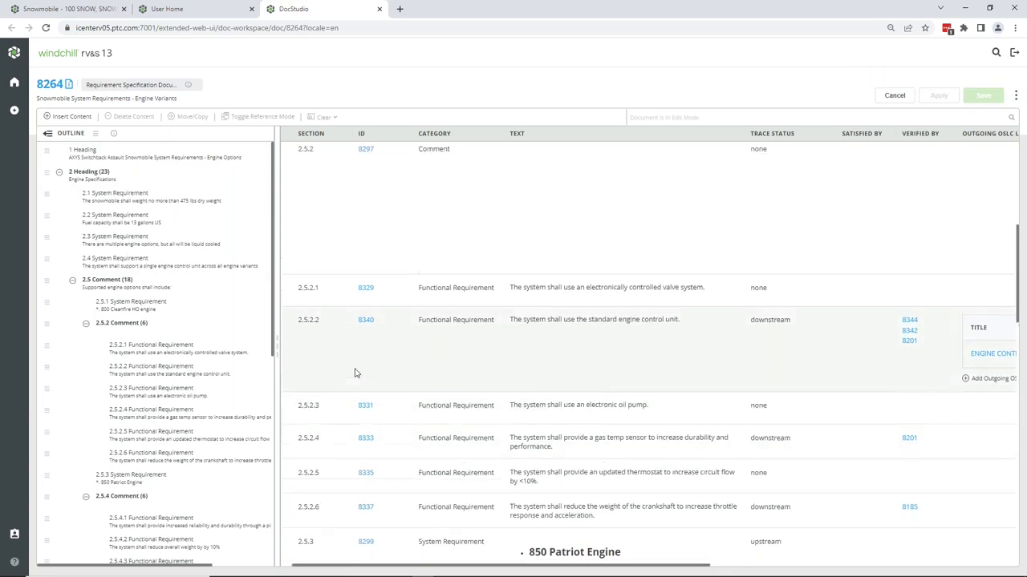
pyautogui.click(314, 334)
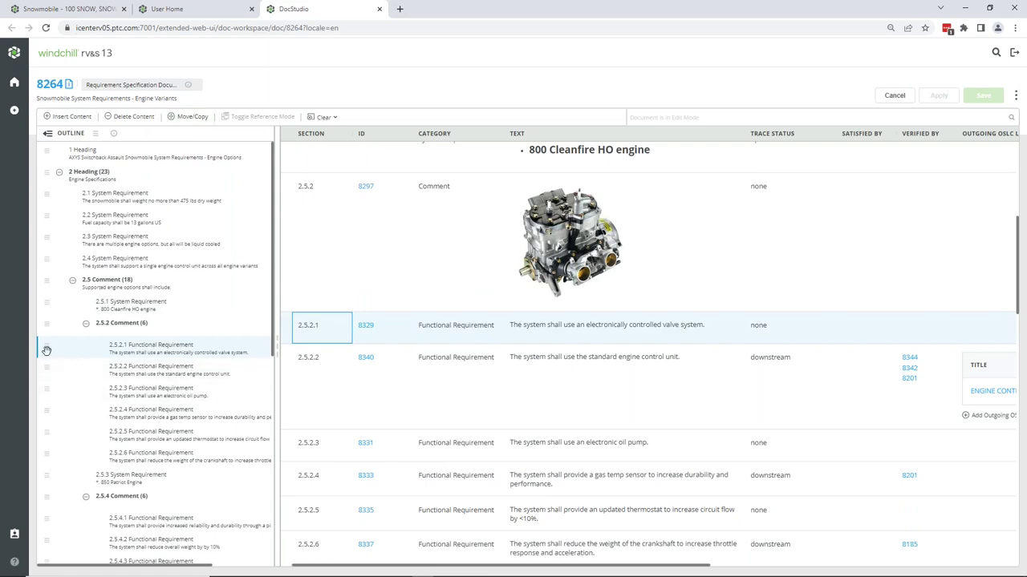
pyautogui.click(69, 116)
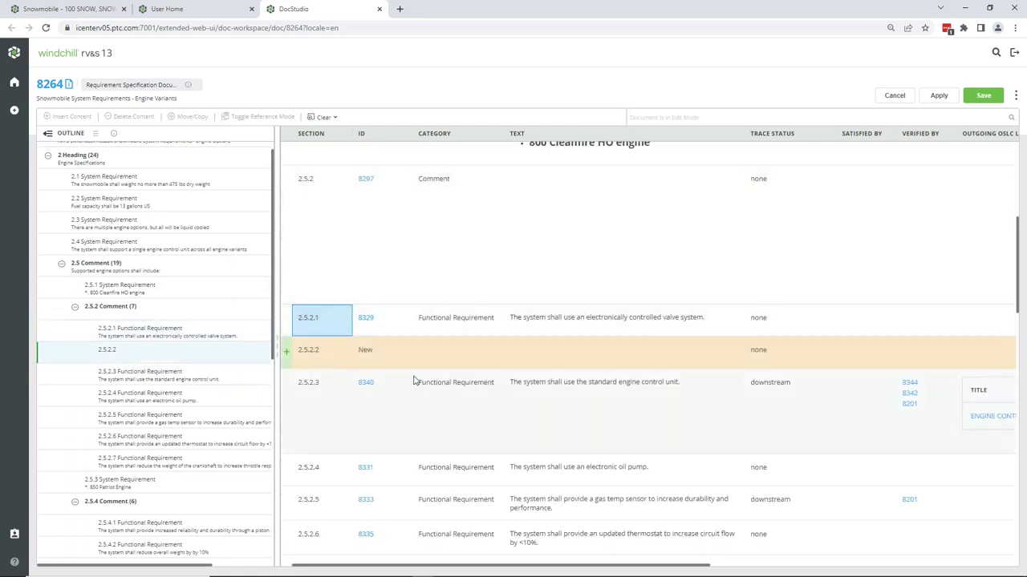
# - Make row 2.5.2.2 a Functional Requirement reading 'The engine shall use hydro motor mounts' and save
pyautogui.click(454, 359)
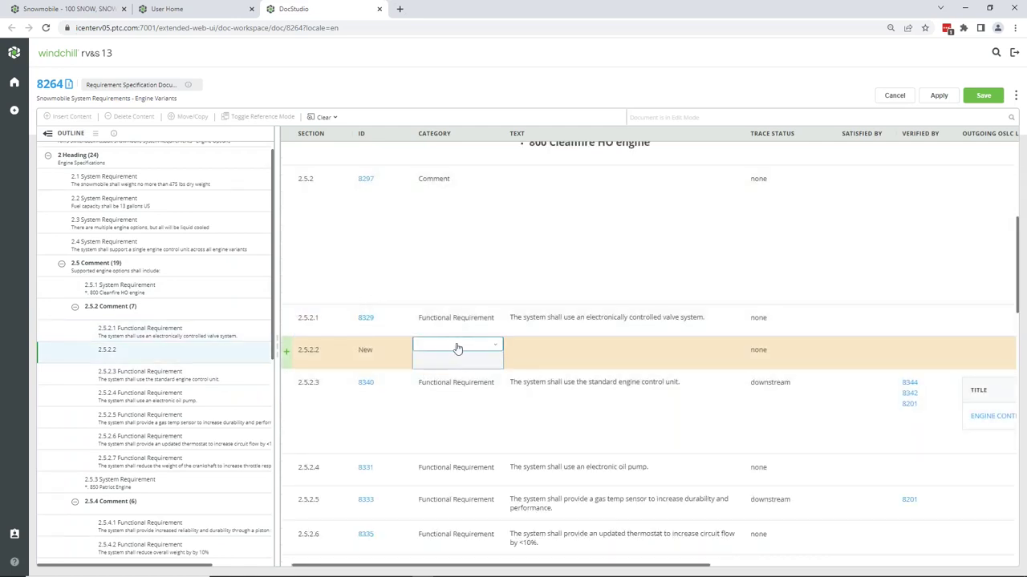
pyautogui.click(455, 348)
pyautogui.write('fucnti')
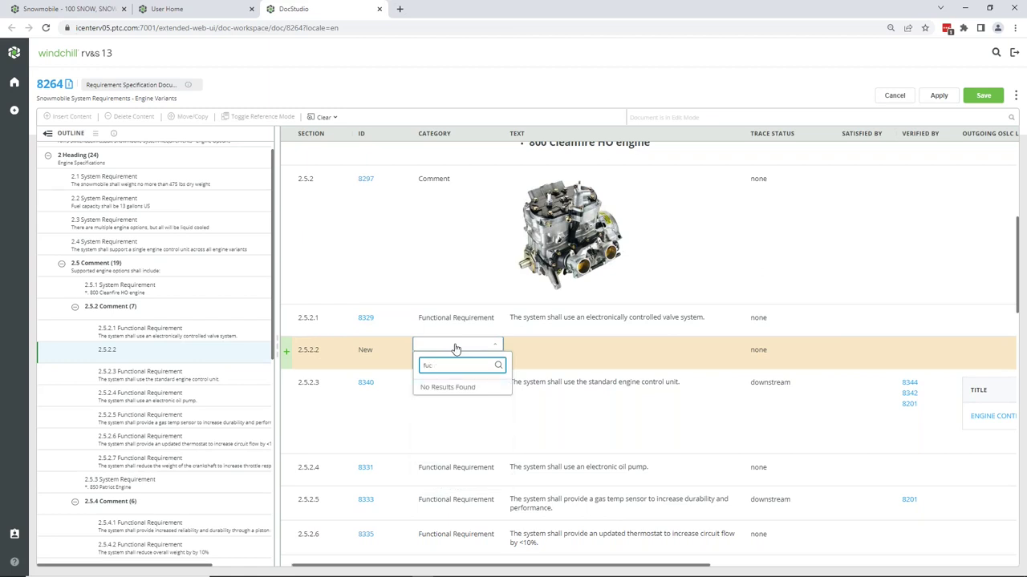
pyautogui.press('BackSpace')
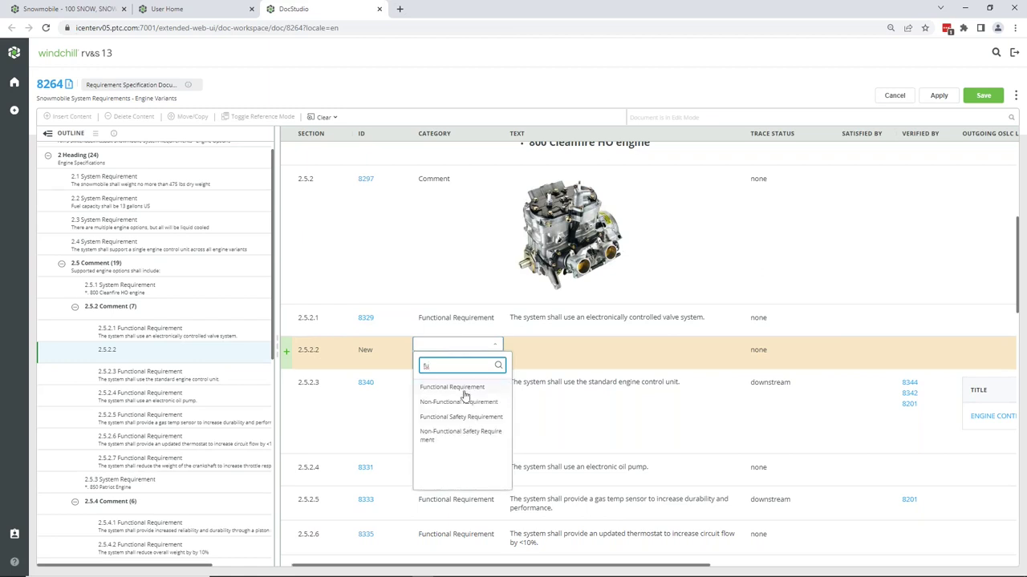
pyautogui.click(453, 388)
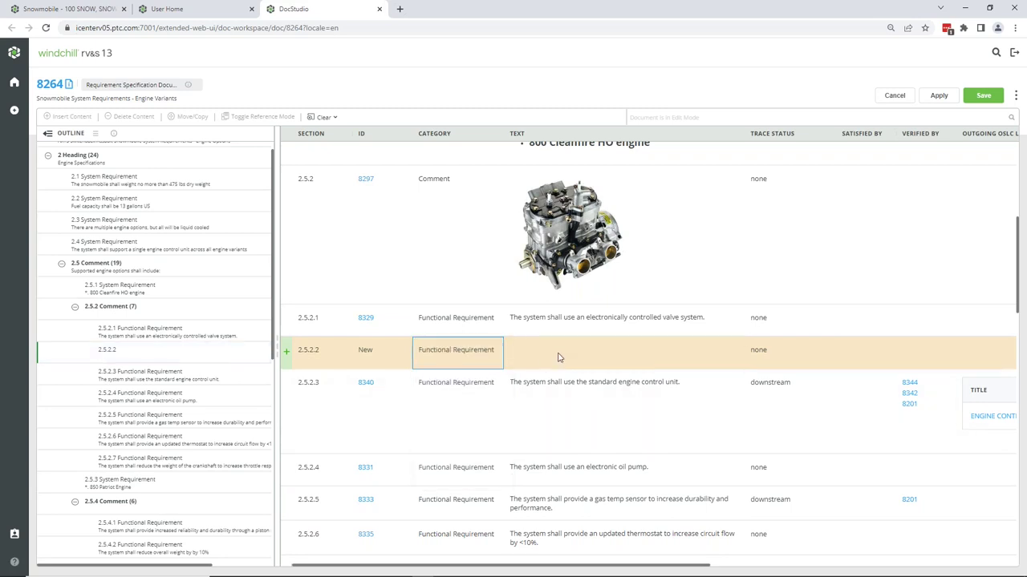
pyautogui.click(560, 358)
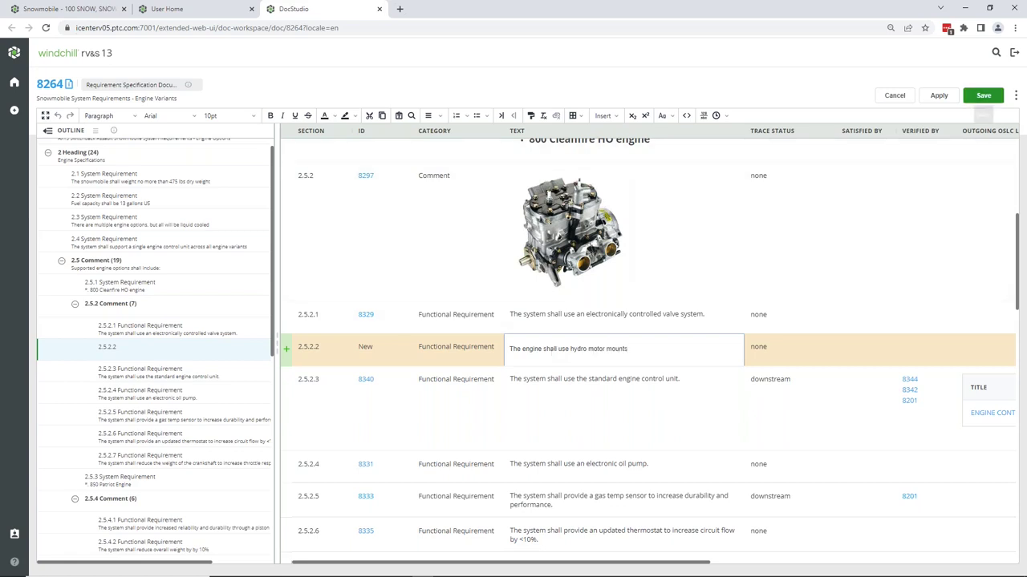
pyautogui.click(983, 95)
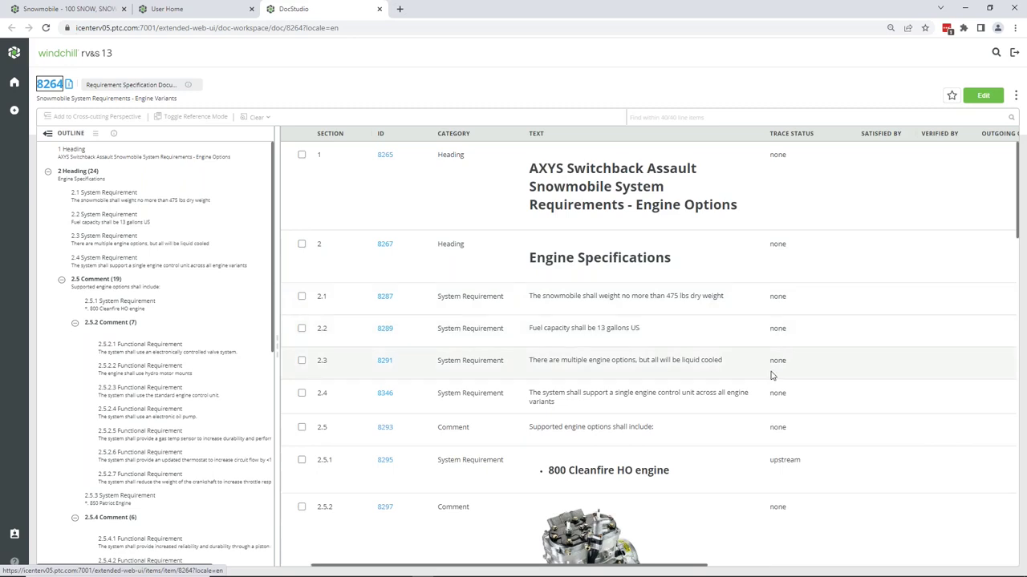
# - Open requirement 8340, review its Traces tab, then go back to the Snowmobile product structure
pyautogui.scroll(-4, 714, 426)
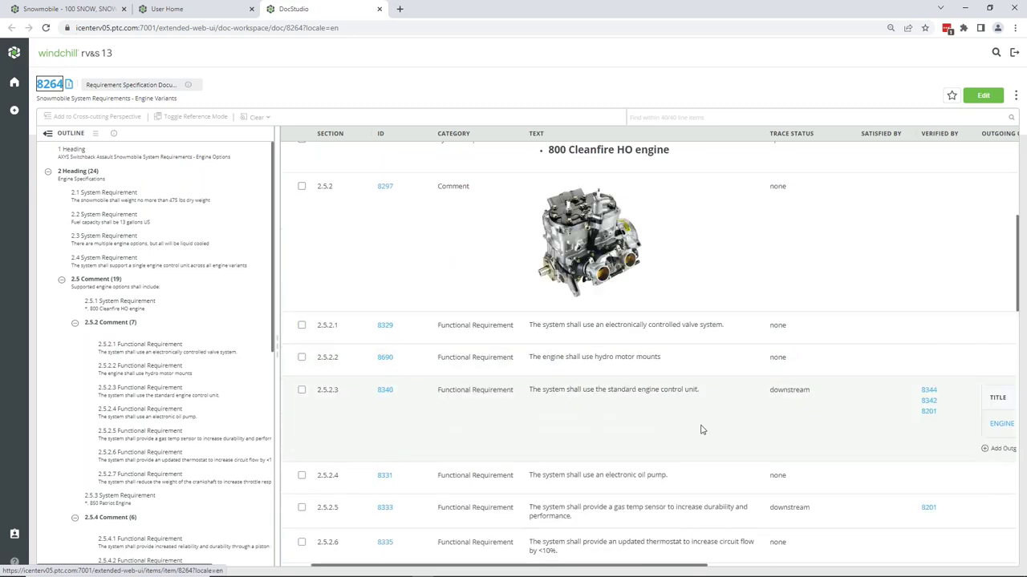
pyautogui.scroll(-1, 690, 426)
pyautogui.click(389, 287)
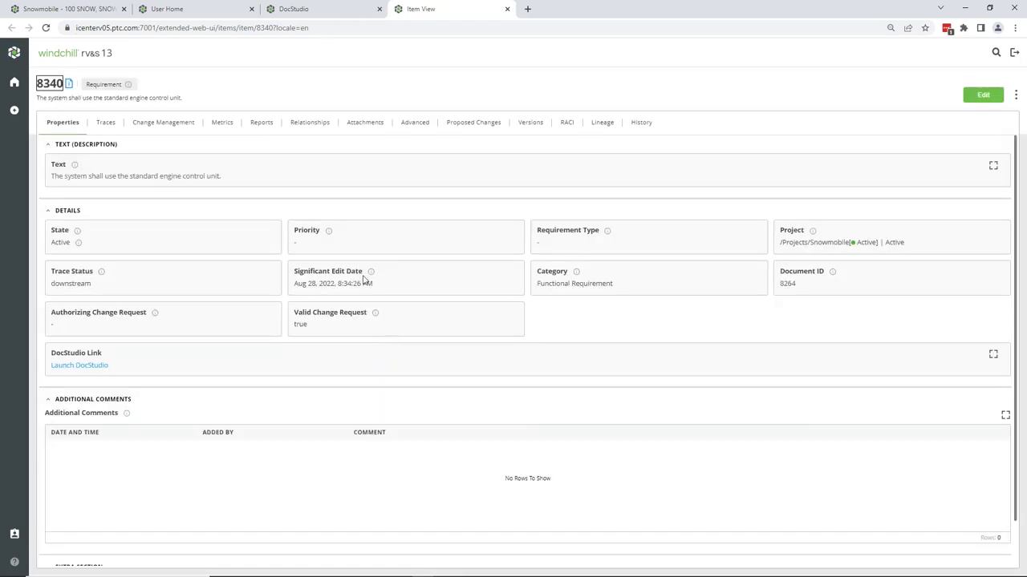
pyautogui.click(106, 124)
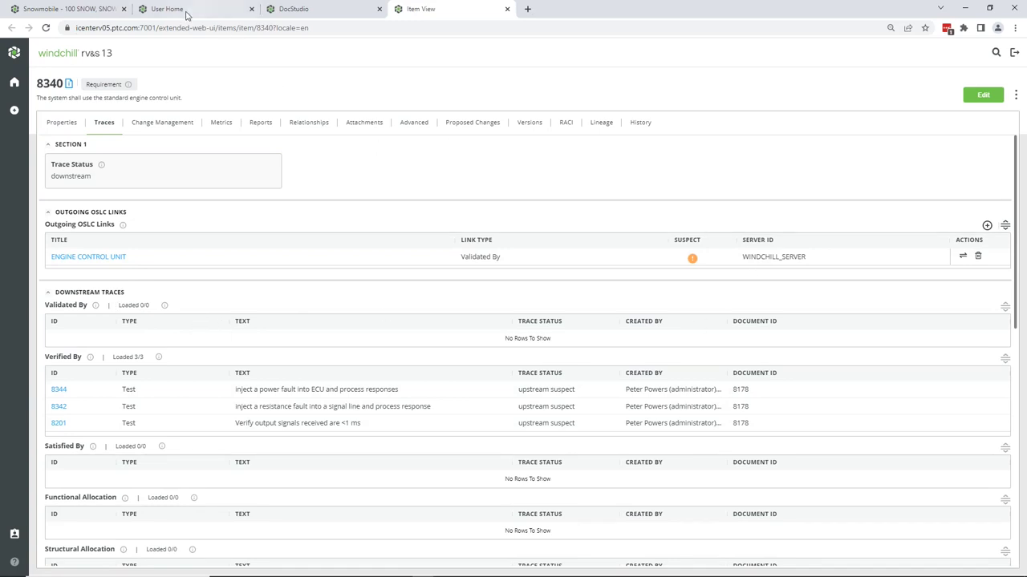
pyautogui.click(56, 10)
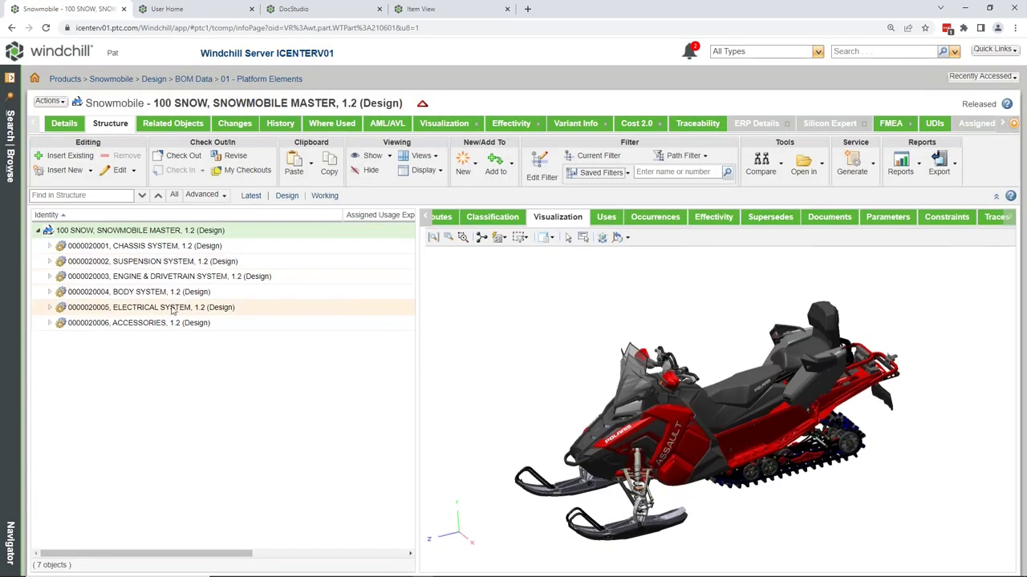
# - Expand Engine & Drivetrain System, Engine Module and the 800 Cleanfire H.O. engine, then select Engine Control Unit 0000407
pyautogui.click(49, 277)
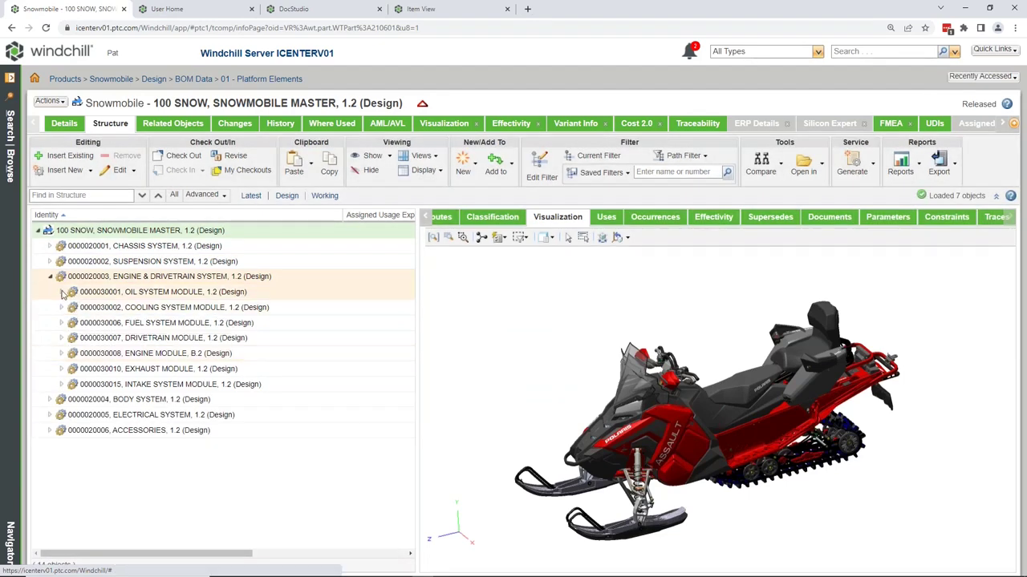
pyautogui.click(63, 354)
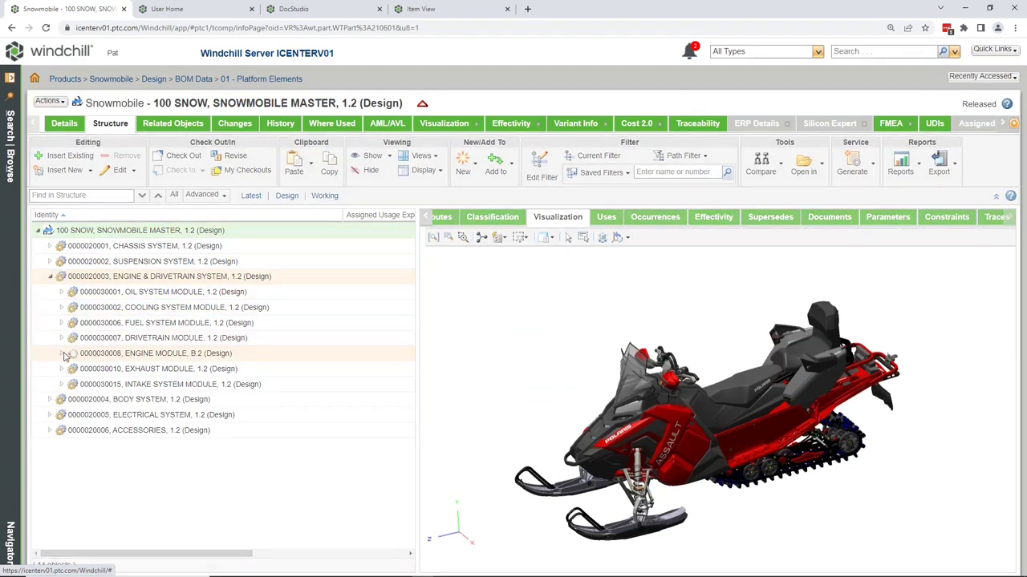
pyautogui.click(74, 371)
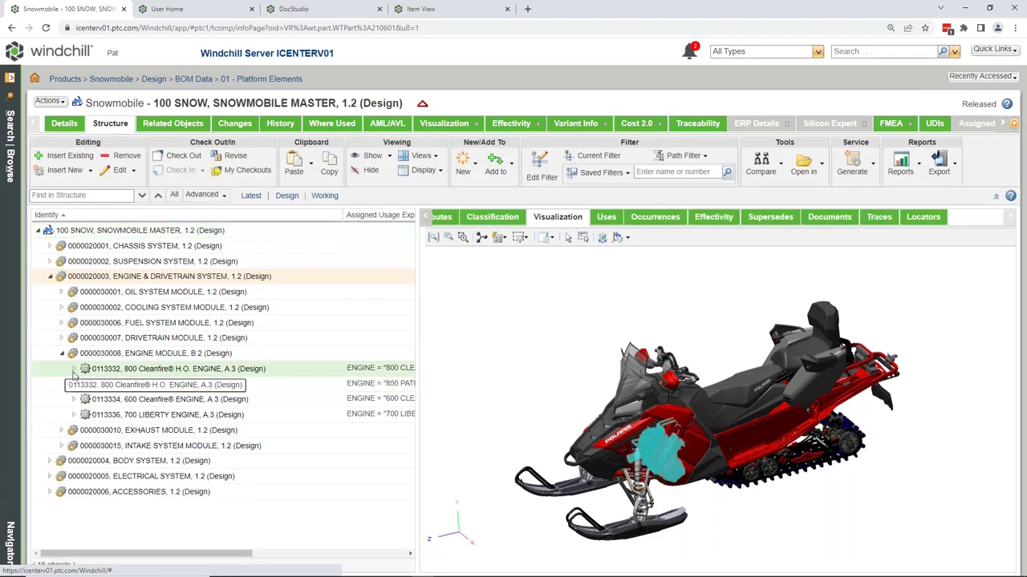
pyautogui.click(74, 370)
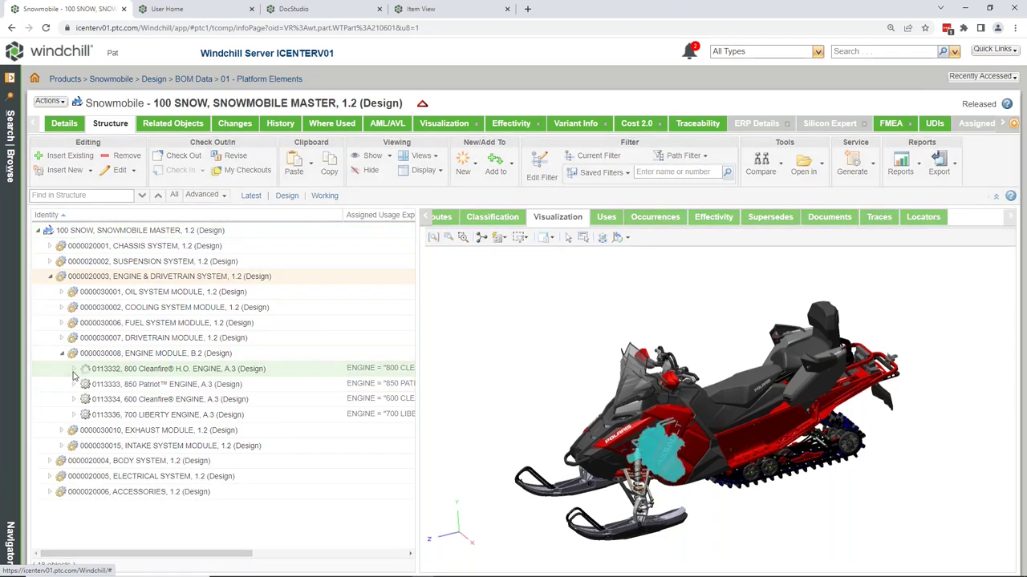
pyautogui.click(110, 400)
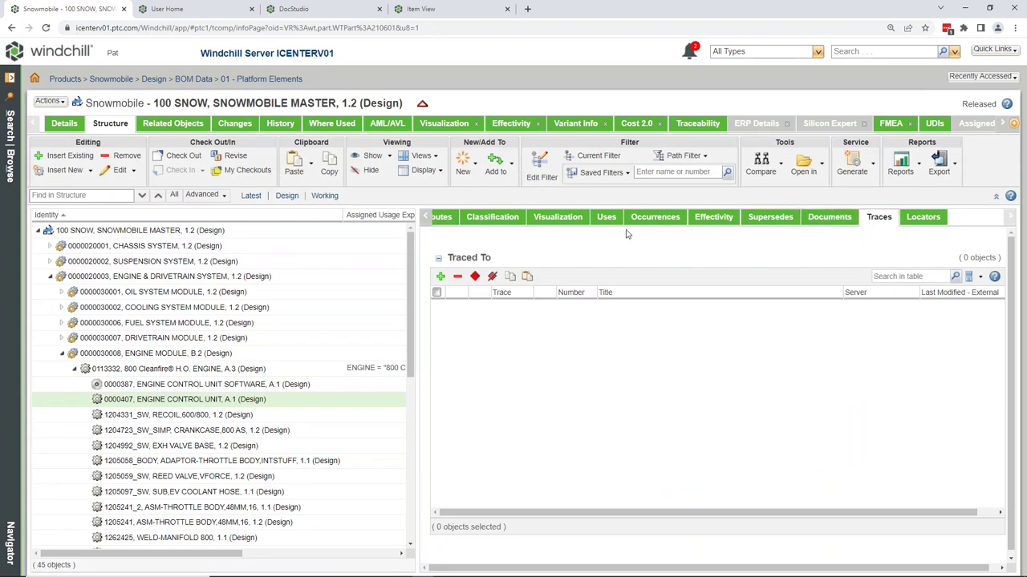
# - Start a new trace on the Engine Control Unit and sign in with the administrator account
pyautogui.click(440, 276)
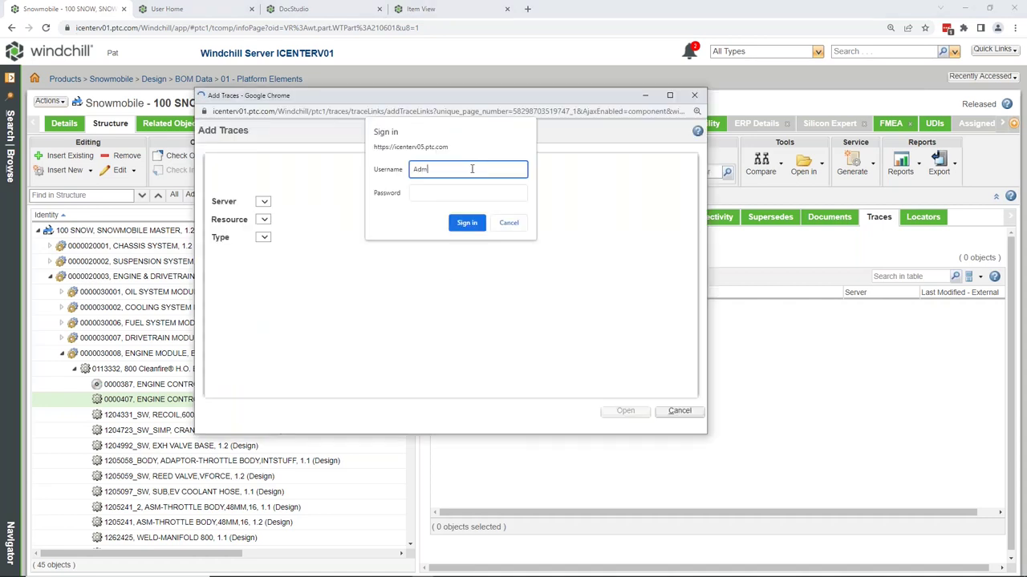
pyautogui.press('Tab')
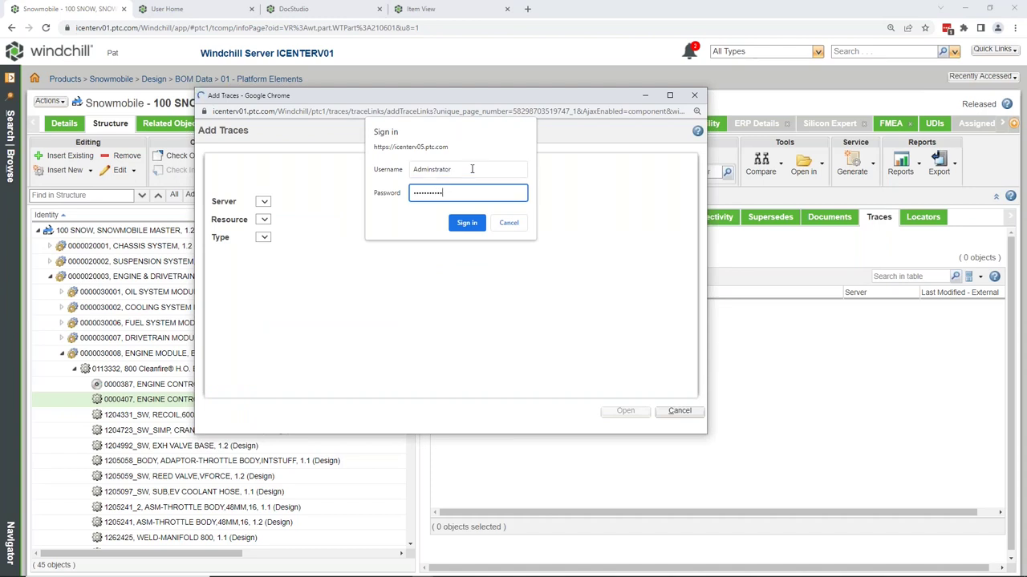
pyautogui.press('Return')
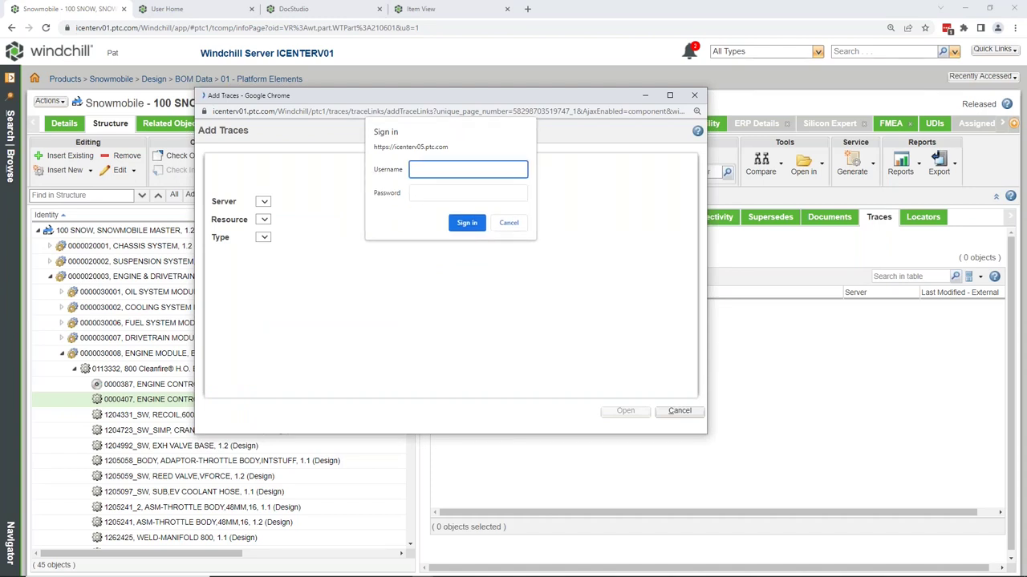
pyautogui.write('Administrator')
pyautogui.press('Tab')
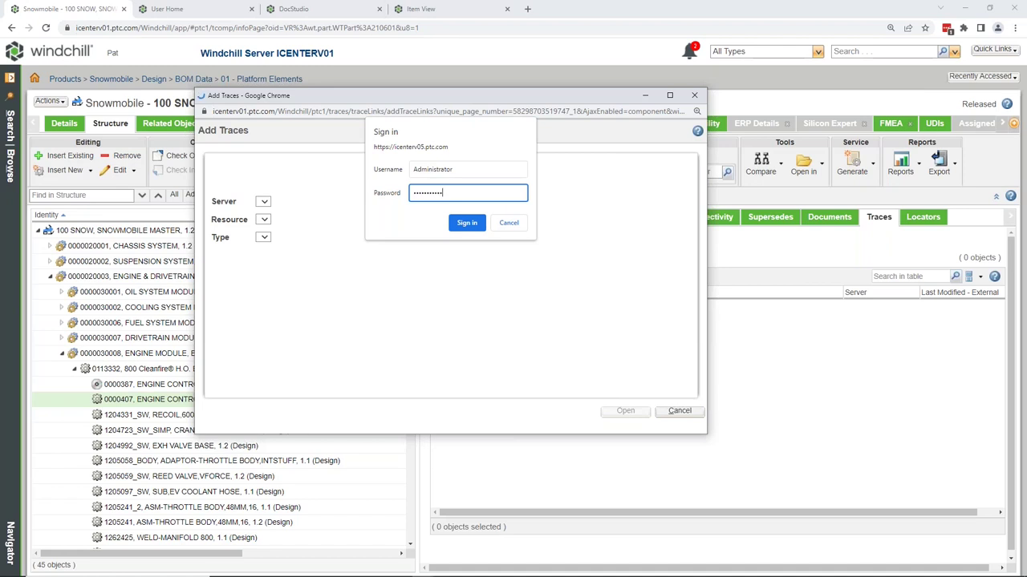
pyautogui.press('Return')
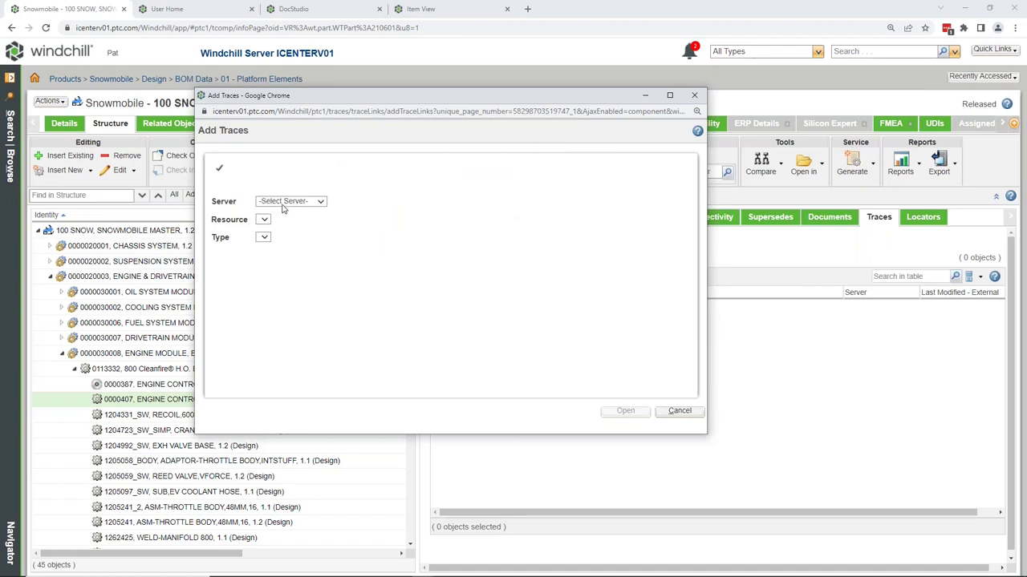
# - Set the trace server to WRVS, resource to Requirement and trace type to Satisfy
pyautogui.click(285, 203)
pyautogui.click(282, 241)
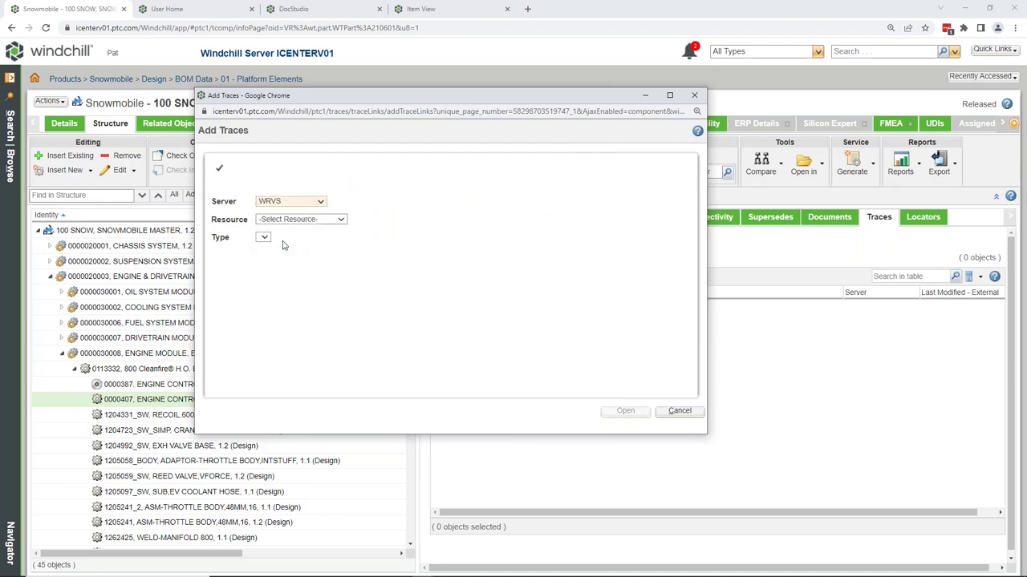
pyautogui.click(319, 221)
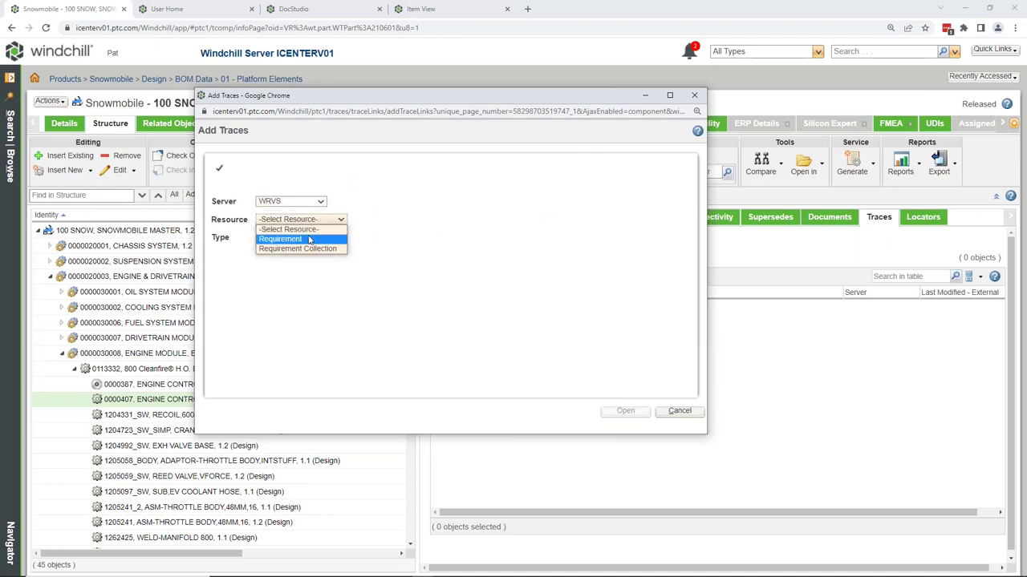
pyautogui.click(310, 237)
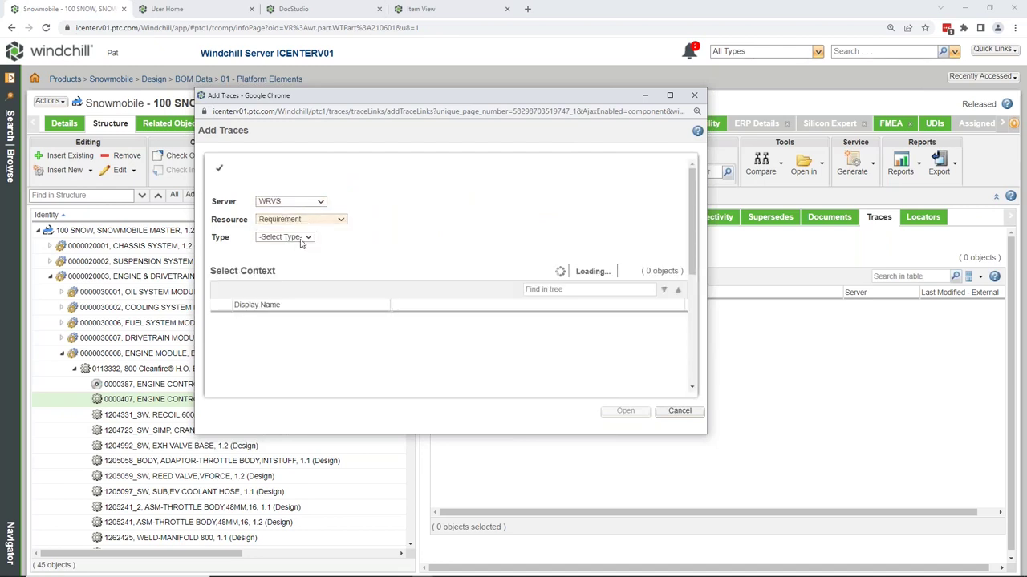
pyautogui.click(303, 239)
pyautogui.click(282, 268)
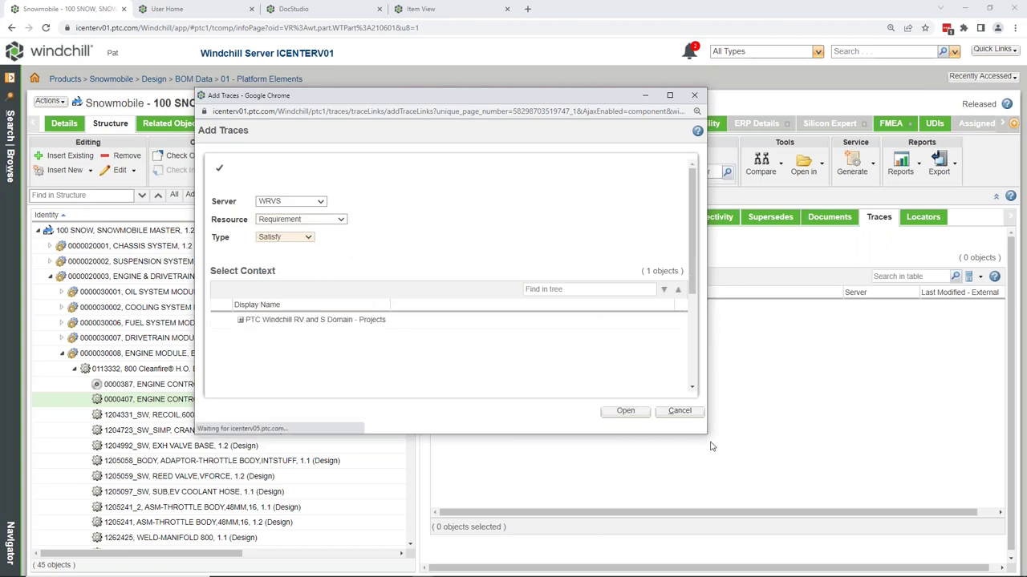
# - Enlarge the Add Traces window and expand the Projects context to list all 24 projects
pyautogui.moveTo(704, 434); pyautogui.dragTo(760, 502)
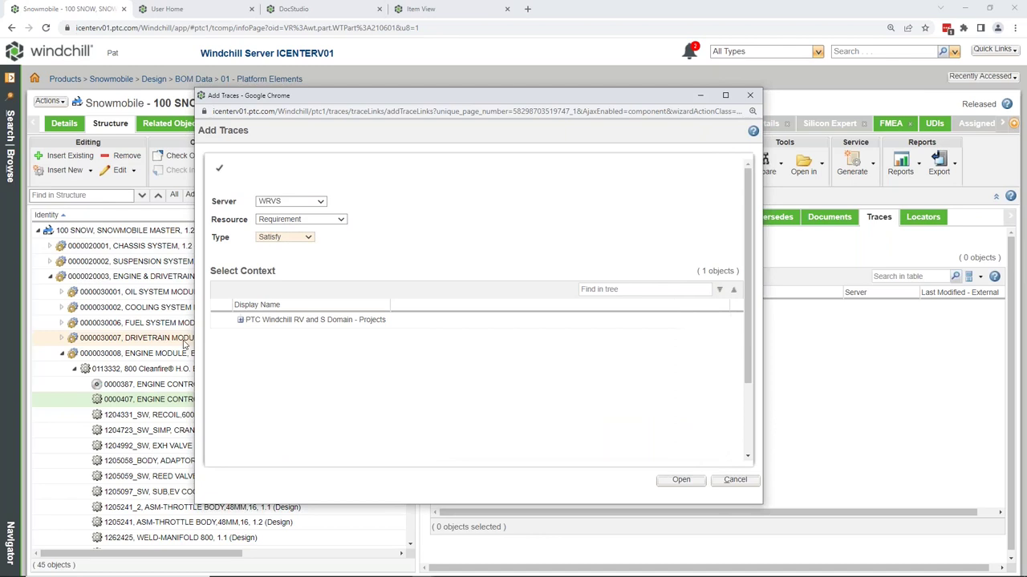
pyautogui.click(239, 319)
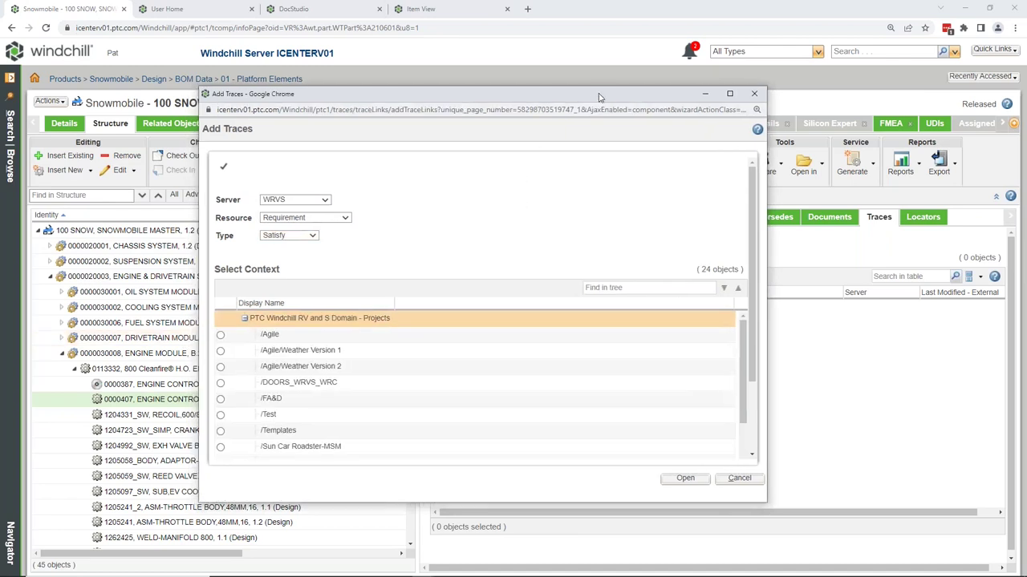
pyautogui.moveTo(597, 96); pyautogui.dragTo(635, 59)
pyautogui.scroll(-5, 360, 368)
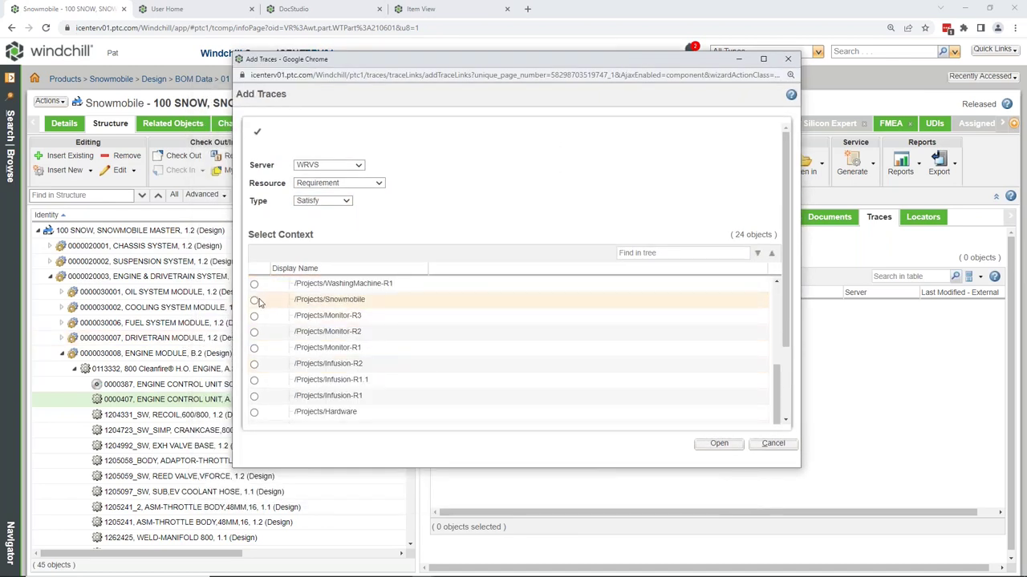
# - In /Projects/Snowmobile, search Title for 'engine contr' and add requirement 8340 as the Satisfy trace
pyautogui.click(254, 300)
pyautogui.click(718, 446)
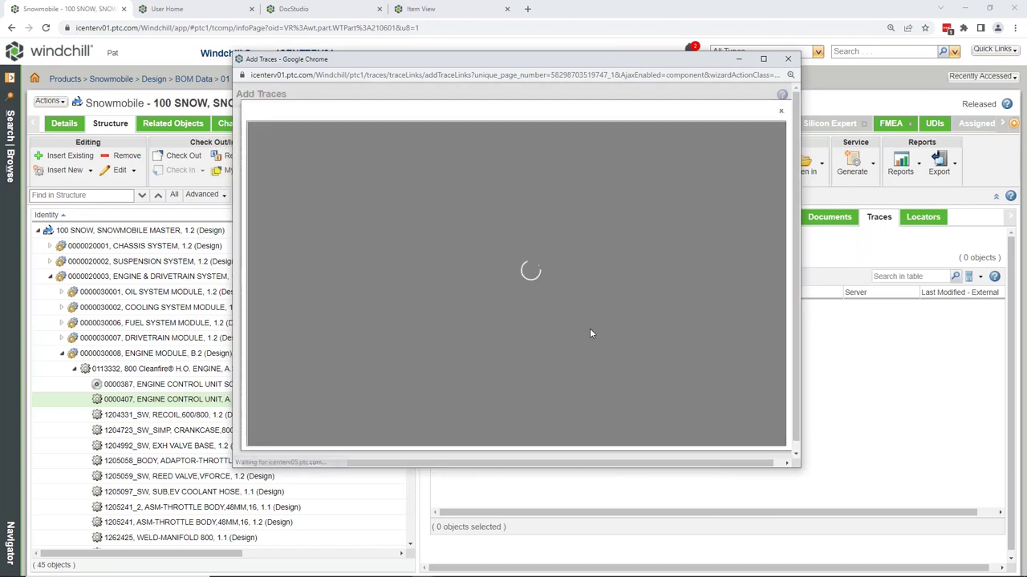
pyautogui.click(369, 190)
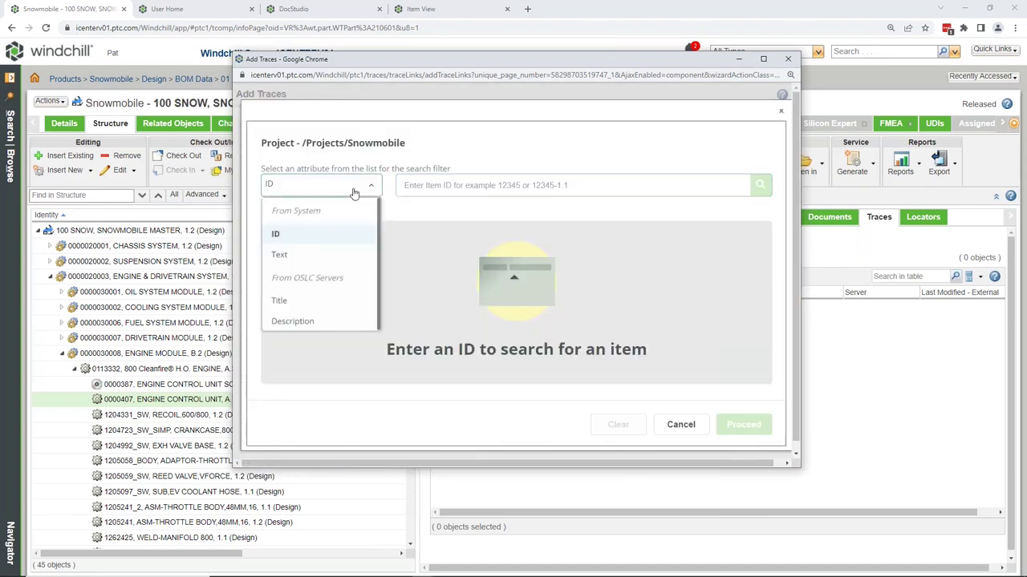
pyautogui.click(307, 306)
pyautogui.click(491, 186)
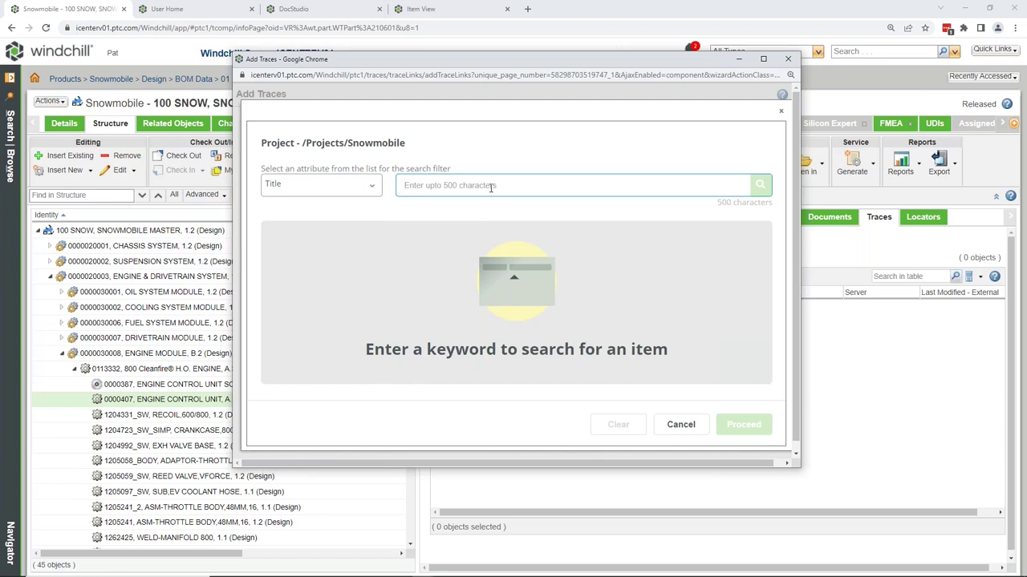
pyautogui.write('engine control*')
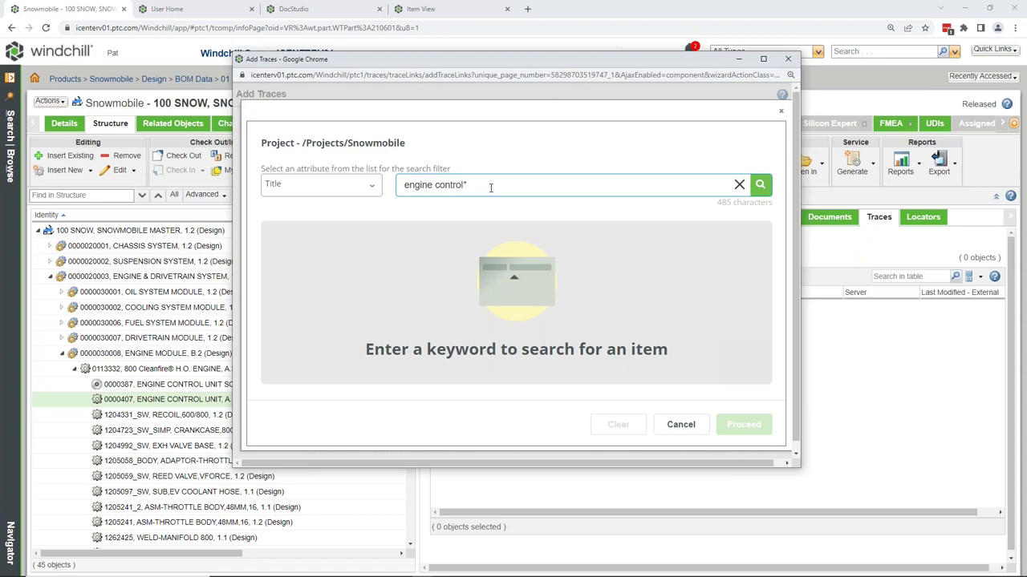
pyautogui.press('Return')
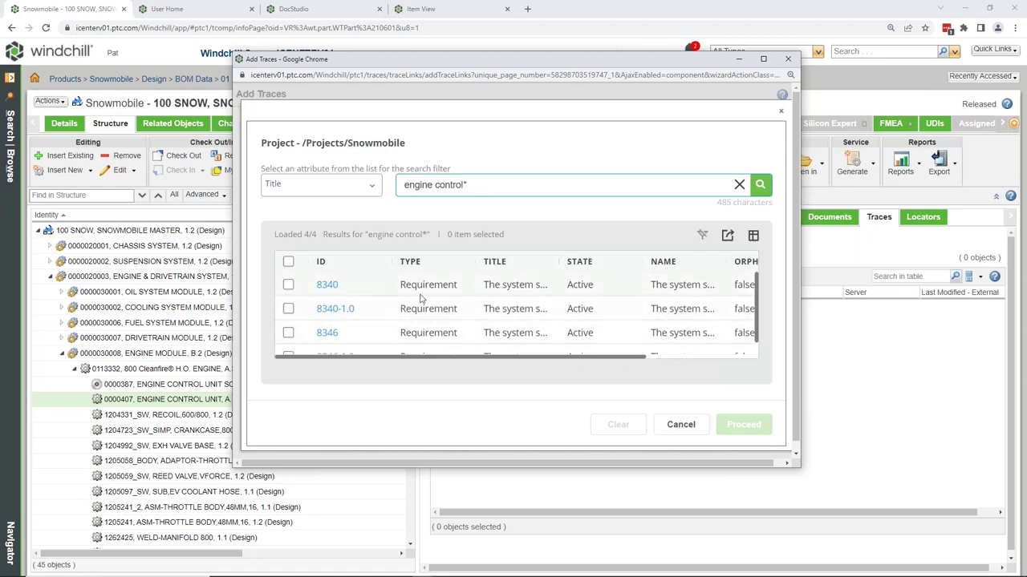
pyautogui.click(289, 287)
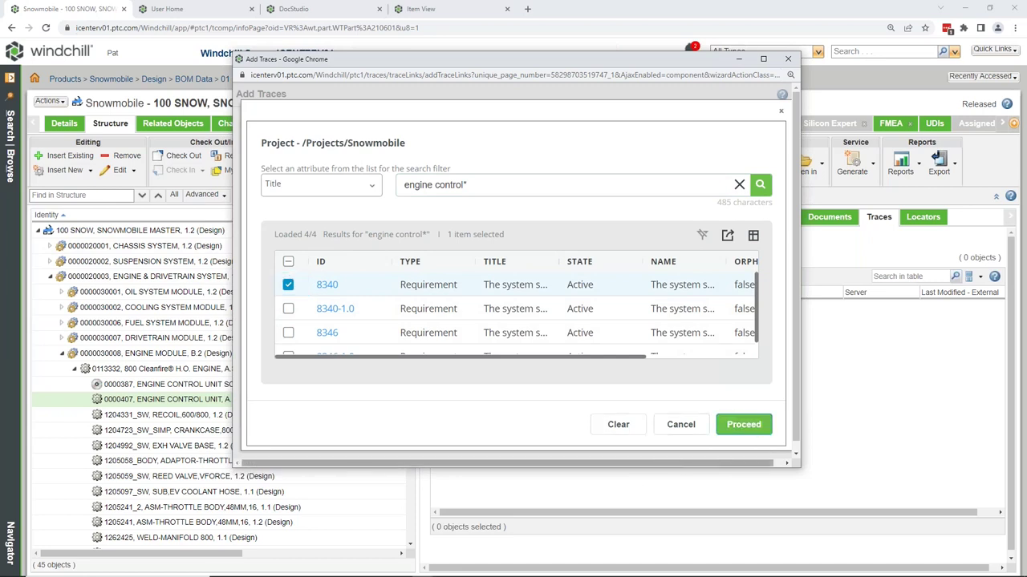
pyautogui.click(617, 424)
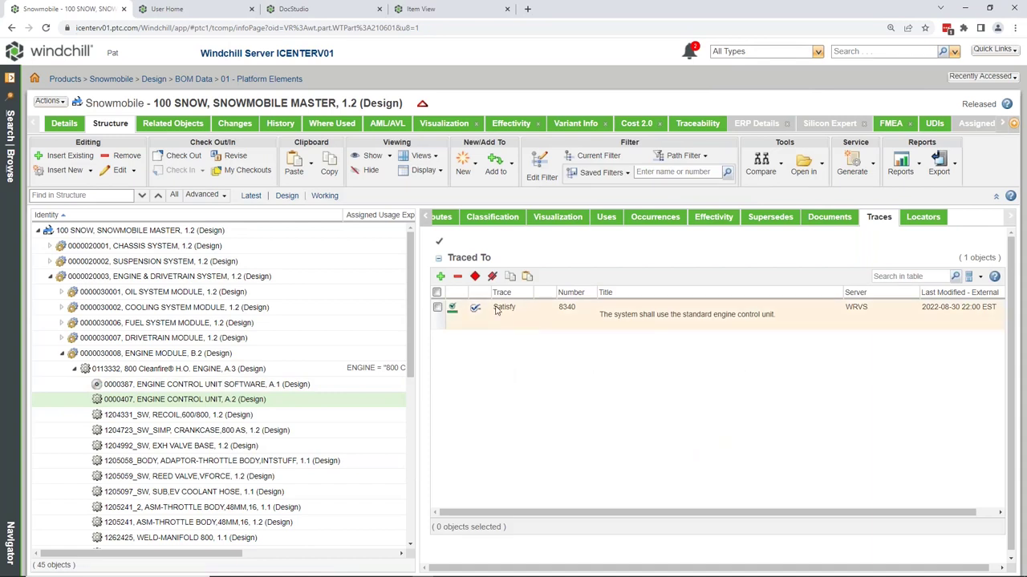
# - Open requirement 8340 from the Traced To table in the RV&S Item View
pyautogui.moveTo(570, 312)
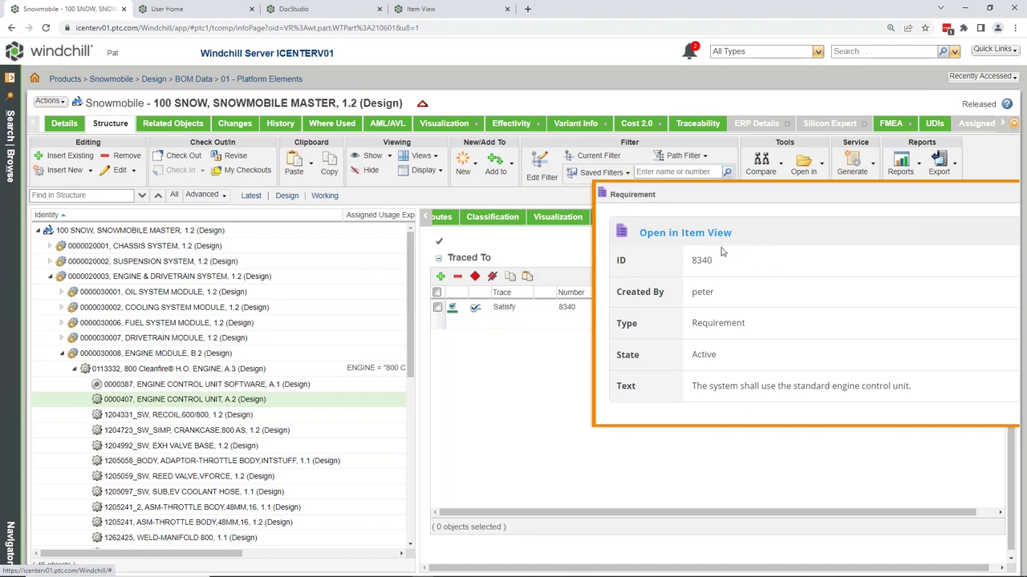
pyautogui.click(659, 234)
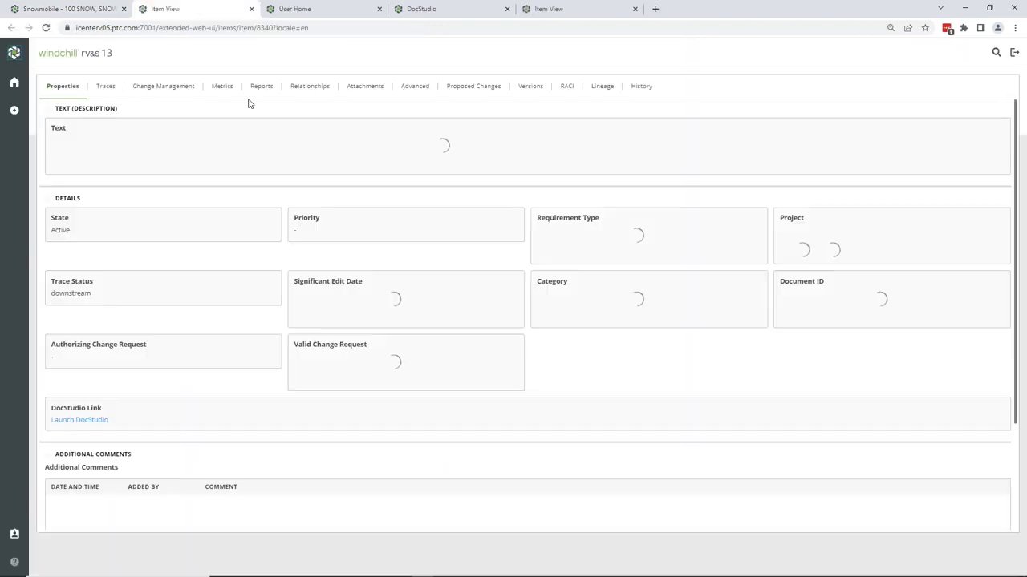